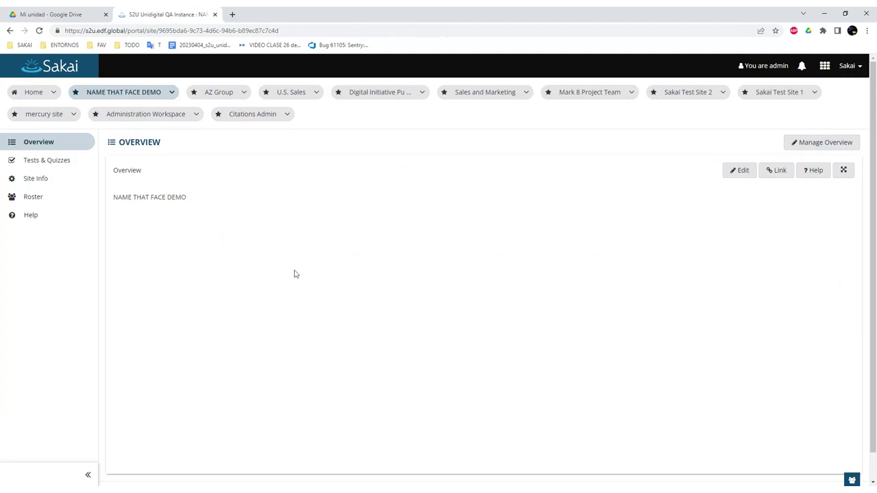
Open the NAME THAT FACE DEMO site's Roster and start its Name That Face game.
{"action": "left_click", "coordinate": [76, 202]}
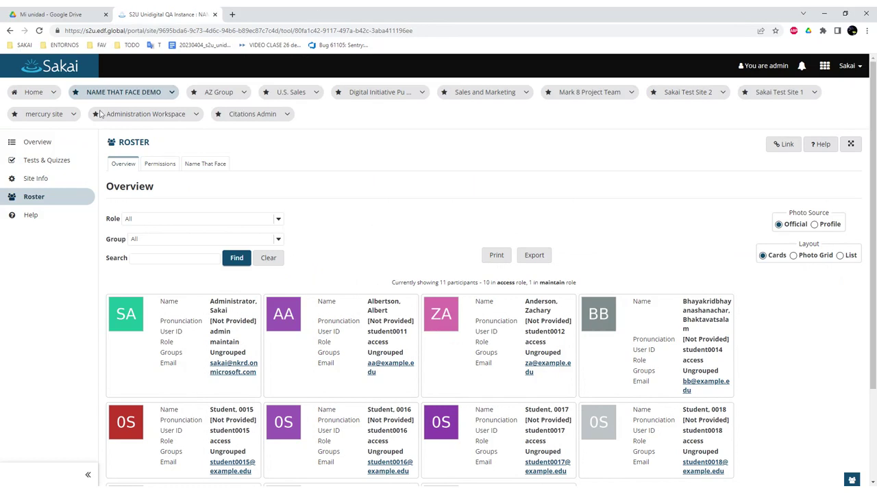
{"action": "left_click", "coordinate": [206, 164]}
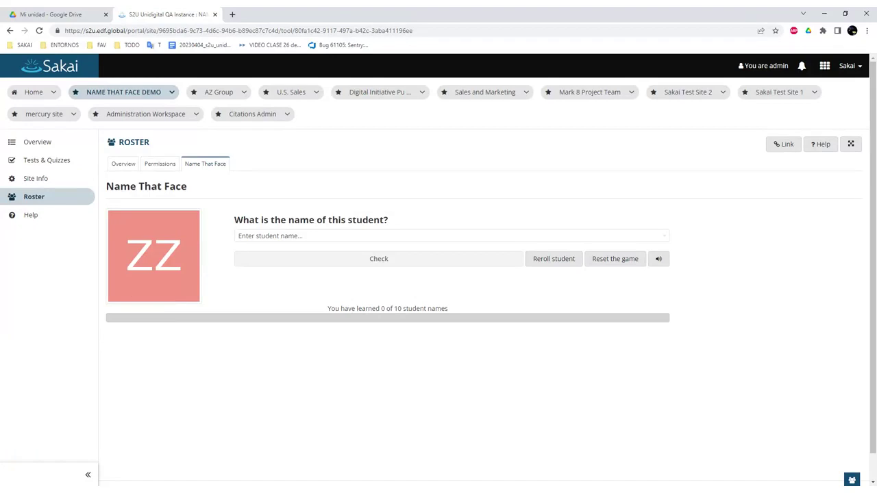
Filter the name list with 'z', check the matching student correctly, then mute the game.
{"action": "left_click", "coordinate": [307, 241]}
{"action": "scroll", "coordinate": [312, 278], "scroll_direction": "down", "scroll_amount": 1}
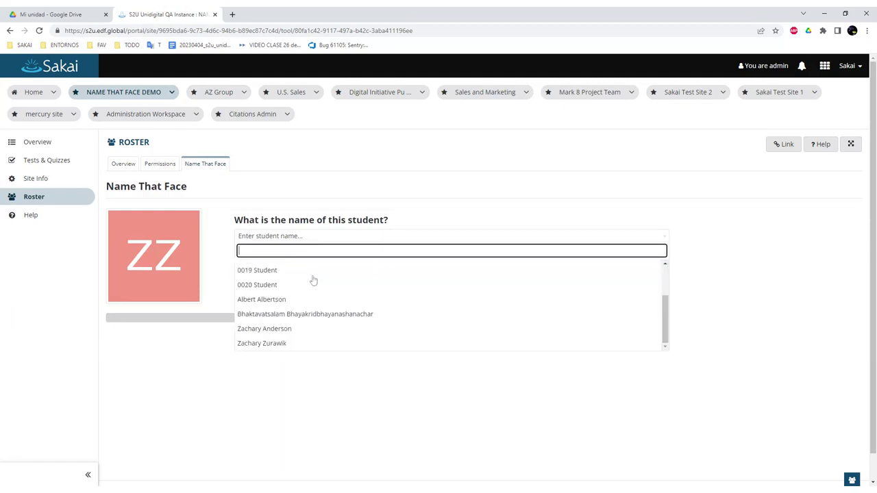
{"action": "scroll", "coordinate": [311, 280], "scroll_direction": "up", "scroll_amount": 1}
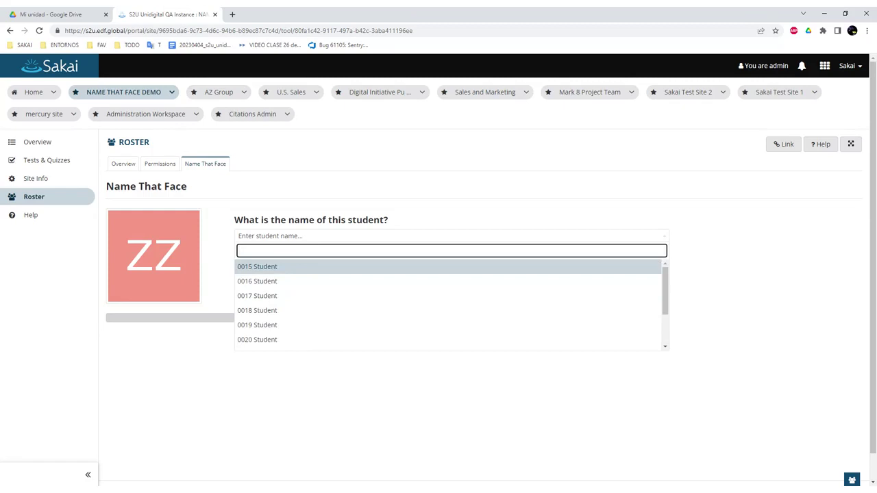
{"action": "type", "text": "z"}
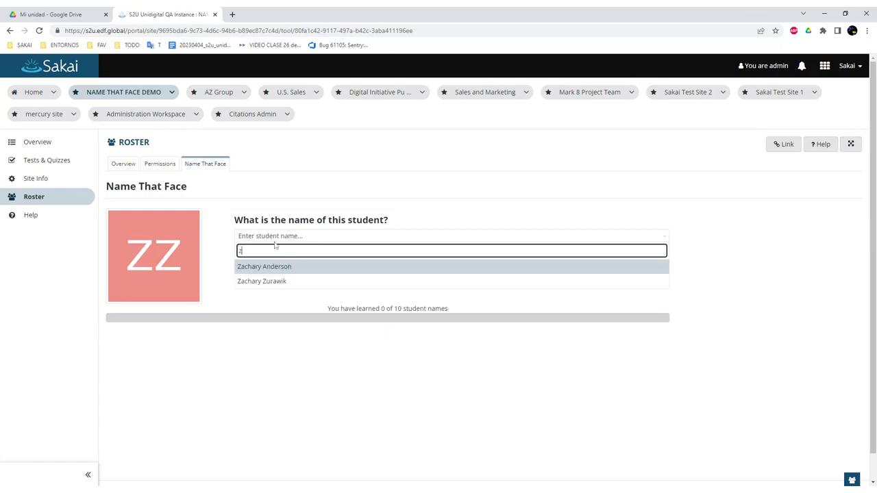
{"action": "left_click", "coordinate": [264, 285]}
{"action": "left_click", "coordinate": [313, 261]}
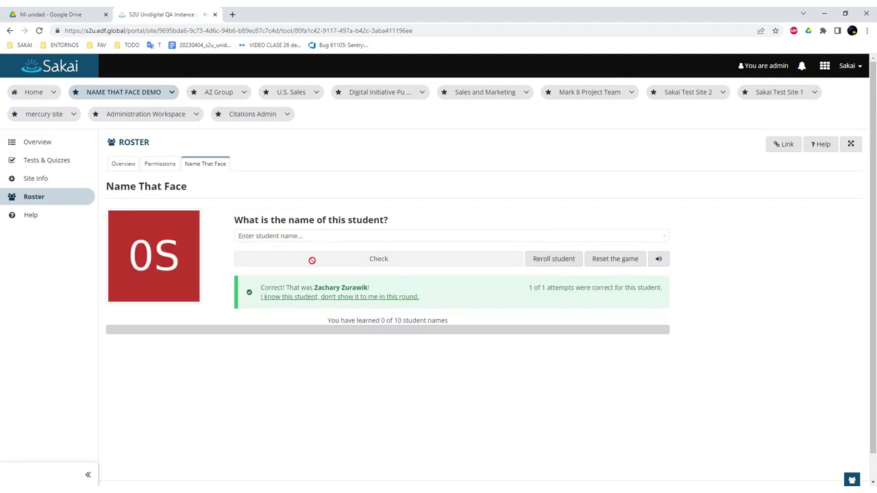
{"action": "left_click", "coordinate": [665, 266]}
Unmute the game and make two wrong name guesses for the next students.
{"action": "left_click", "coordinate": [665, 267]}
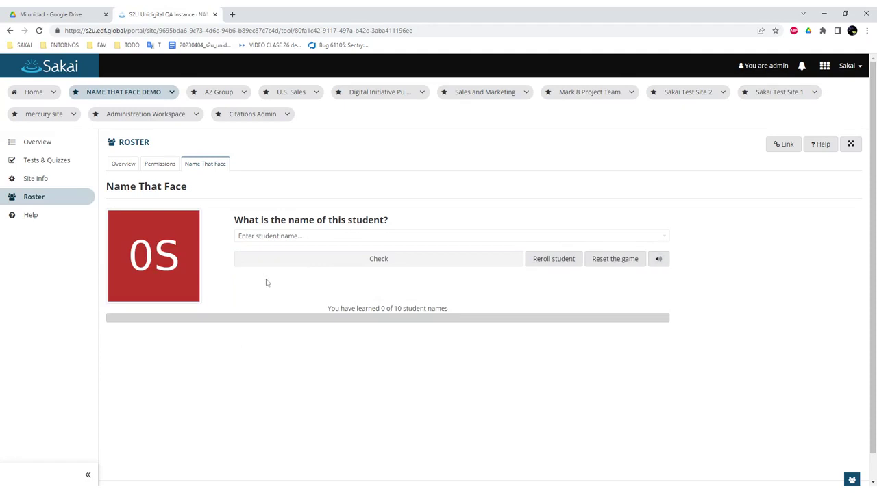
{"action": "left_click", "coordinate": [261, 240]}
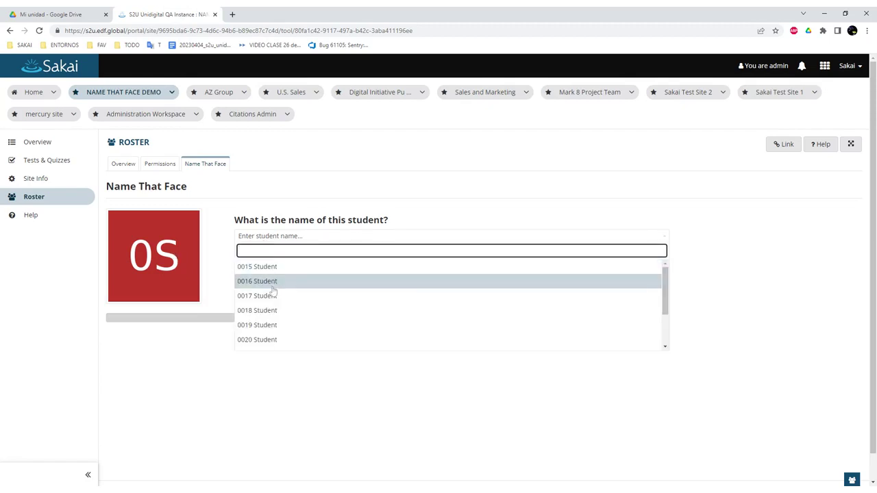
{"action": "left_click", "coordinate": [278, 310]}
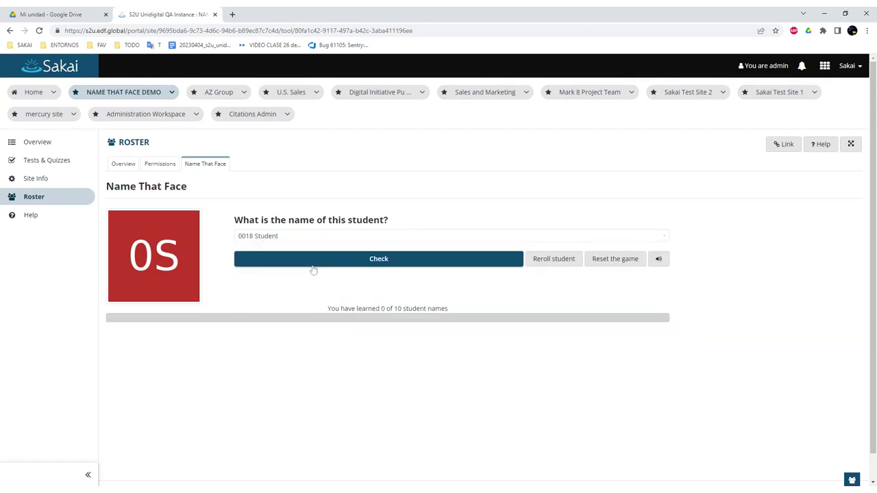
{"action": "left_click", "coordinate": [313, 260]}
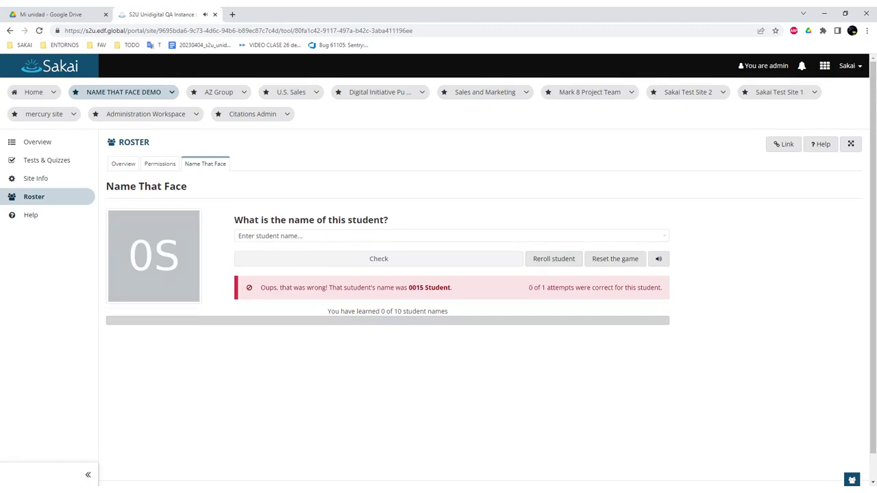
{"action": "left_click", "coordinate": [350, 239]}
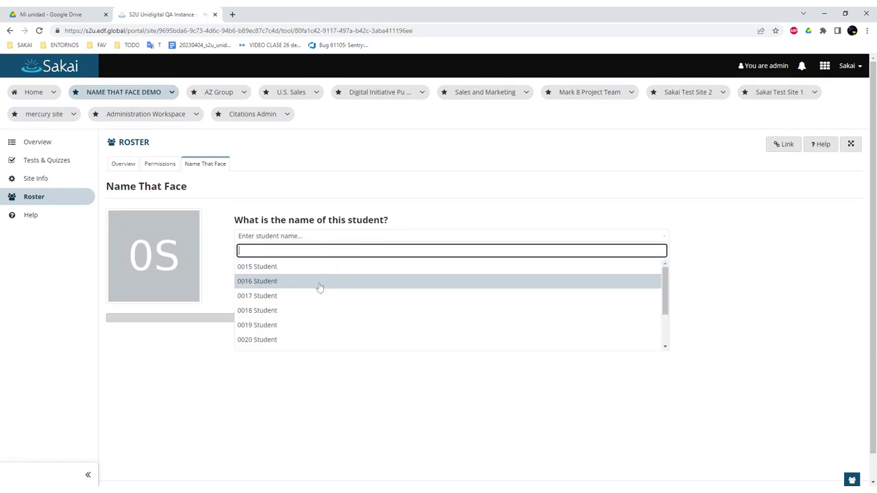
{"action": "left_click", "coordinate": [304, 327]}
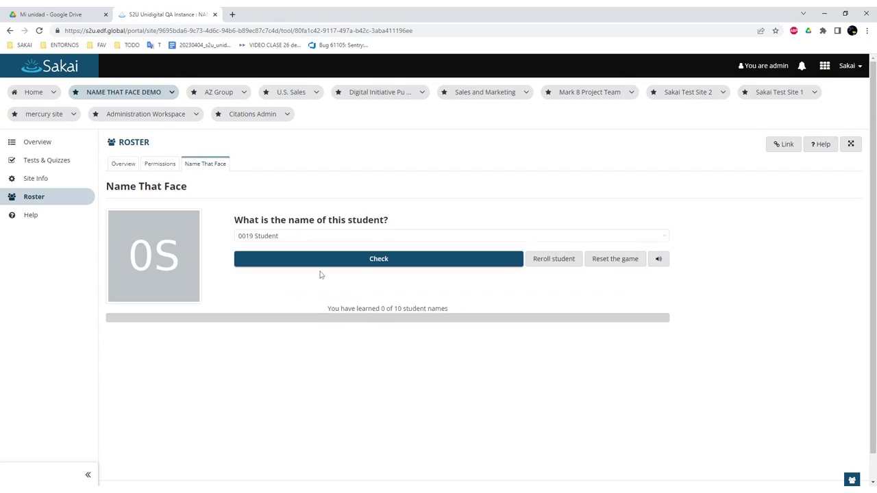
{"action": "left_click", "coordinate": [321, 263]}
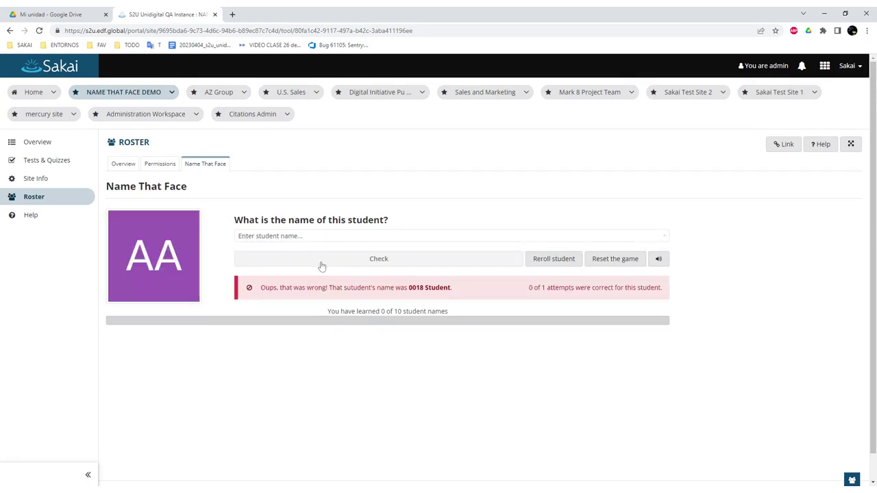
Name the next student correctly and mark them as known, reaching 1 of 10.
{"action": "left_click", "coordinate": [269, 238]}
{"action": "scroll", "coordinate": [279, 308], "scroll_direction": "down", "scroll_amount": 3}
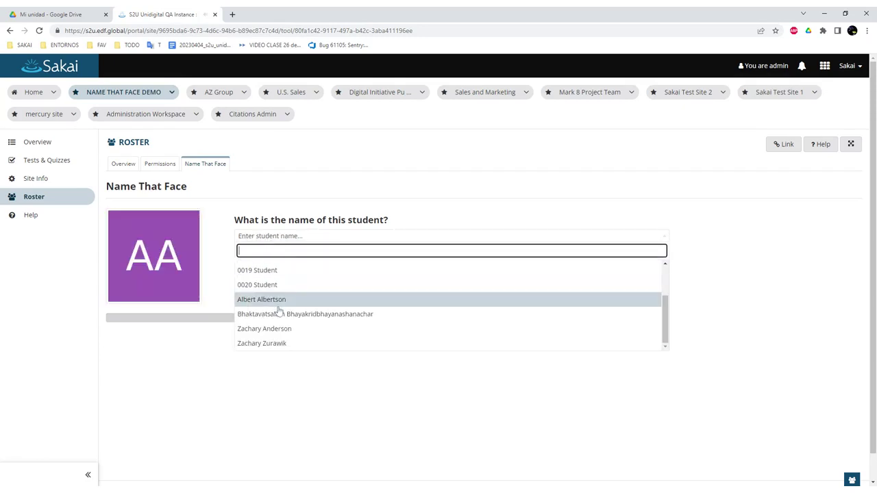
{"action": "left_click", "coordinate": [275, 300]}
{"action": "left_click", "coordinate": [307, 255]}
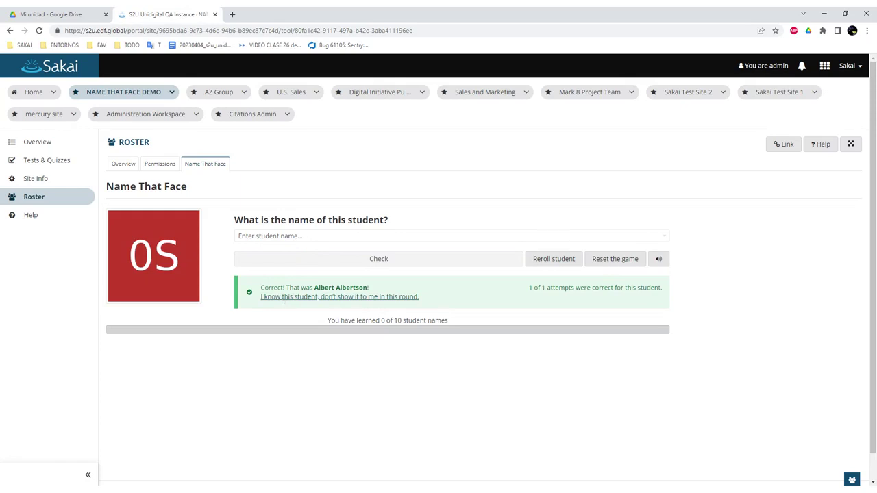
{"action": "left_click", "coordinate": [283, 299]}
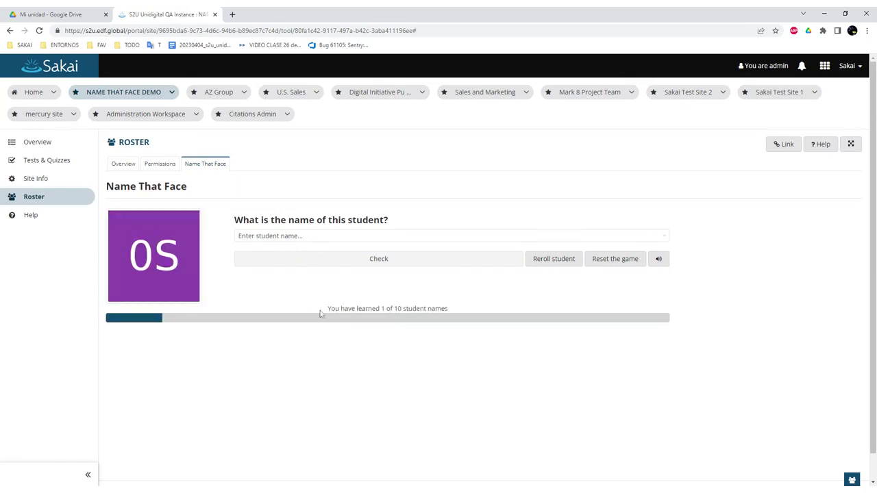
Highlight the learned-names progress line, then reroll to a different student twice.
{"action": "left_click_drag", "start_coordinate": [320, 314], "coordinate": [445, 312]}
{"action": "left_click", "coordinate": [411, 287]}
{"action": "left_click", "coordinate": [540, 266]}
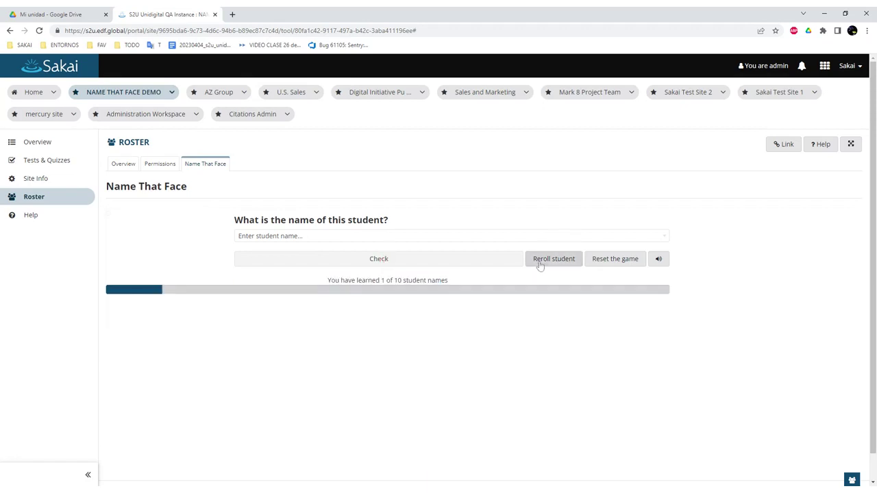
{"action": "left_click", "coordinate": [540, 266]}
Filter the names with 'z', pick the matching student and check the guess.
{"action": "left_click", "coordinate": [423, 236]}
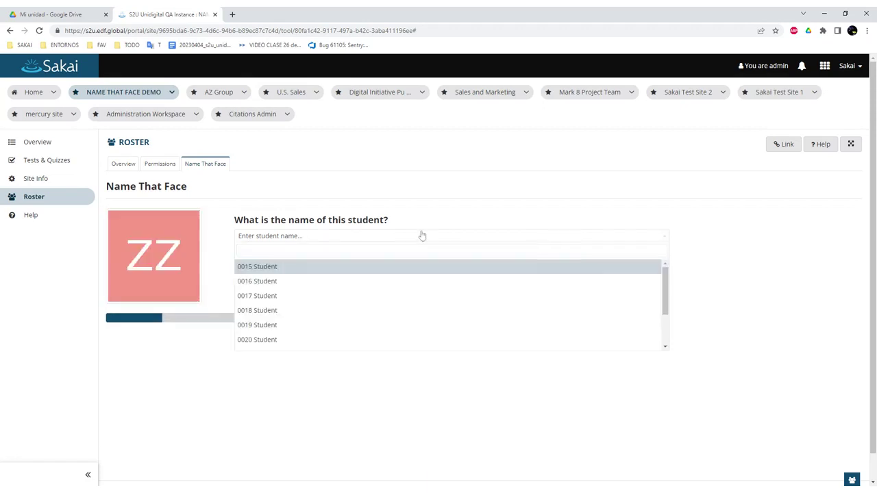
{"action": "type", "text": "zz"}
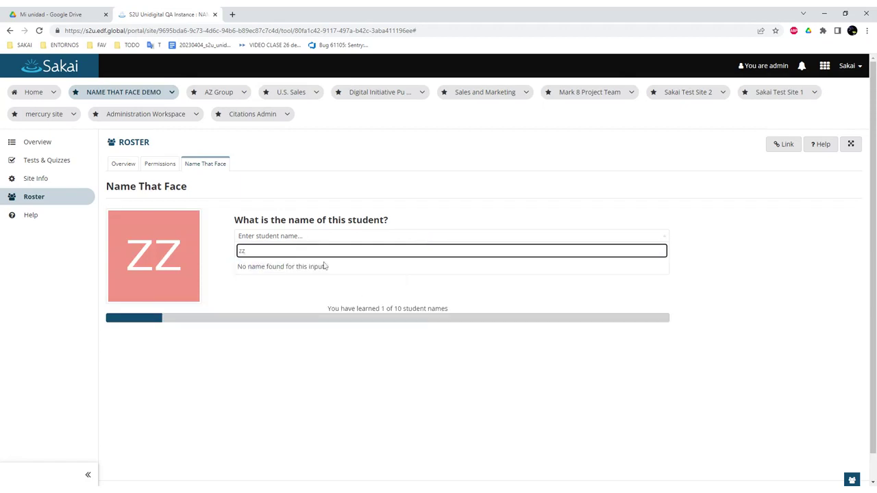
{"action": "key", "text": "BackSpace"}
{"action": "left_click", "coordinate": [304, 288]}
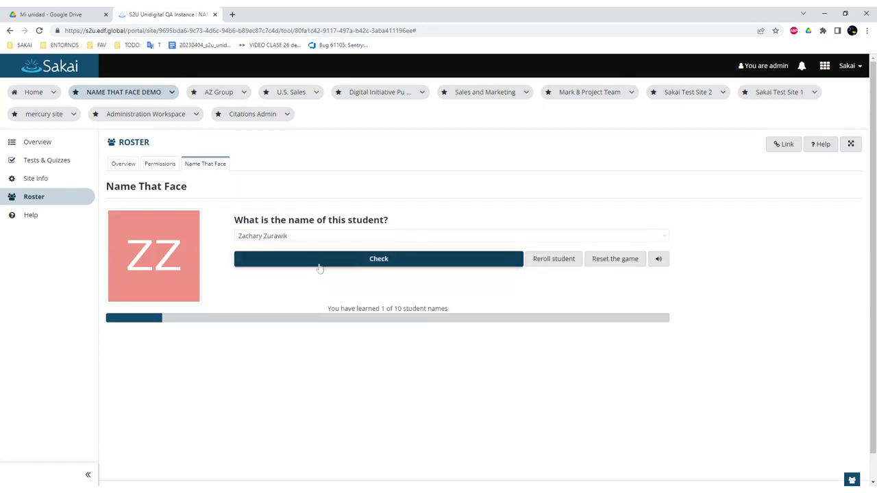
{"action": "left_click", "coordinate": [319, 263]}
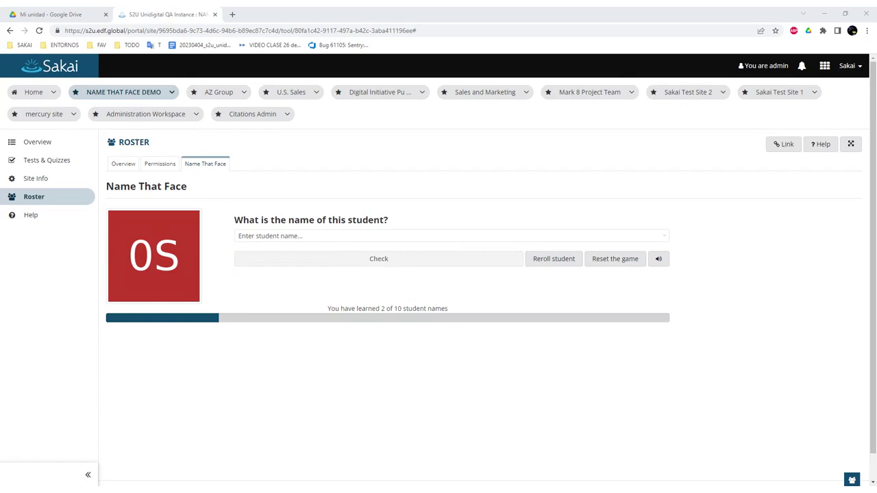
Open the 20230503_T&L_demos deck at its T&L DEMO agenda slide, then return to Sakai.
{"action": "left_click", "coordinate": [78, 13]}
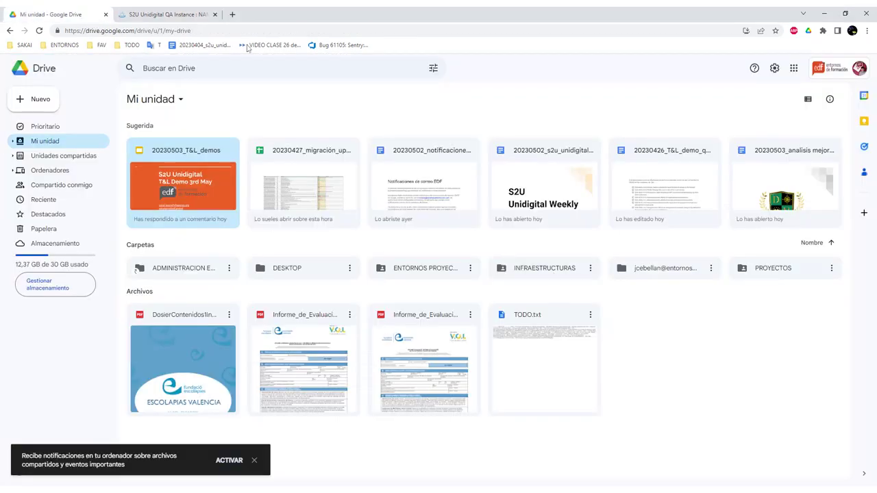
{"action": "double_click", "coordinate": [187, 188]}
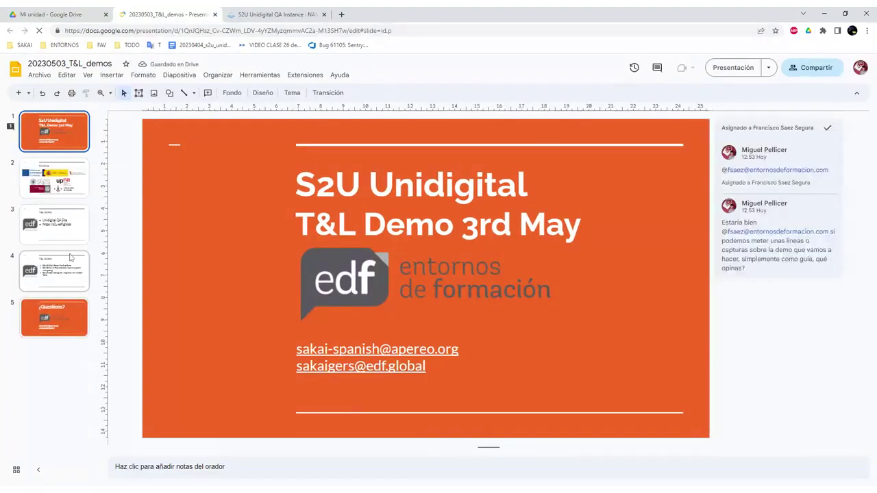
{"action": "left_click", "coordinate": [70, 257]}
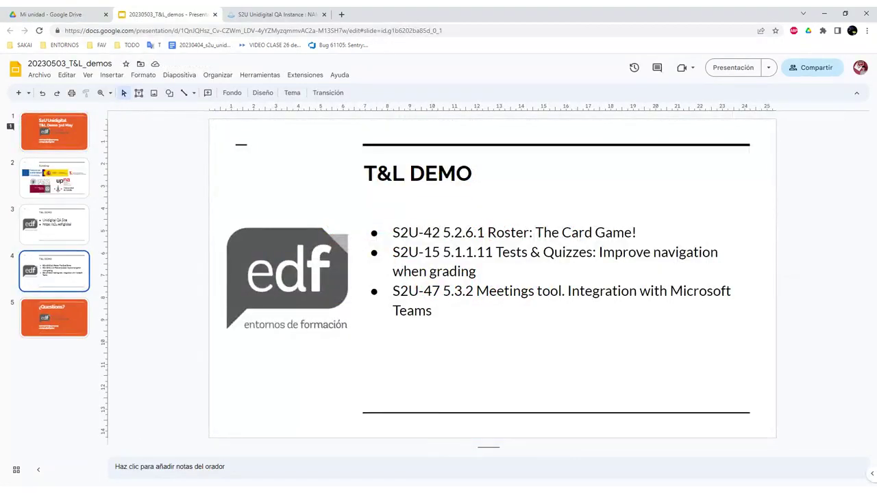
{"action": "double_click", "coordinate": [432, 233]}
{"action": "left_click", "coordinate": [432, 233]}
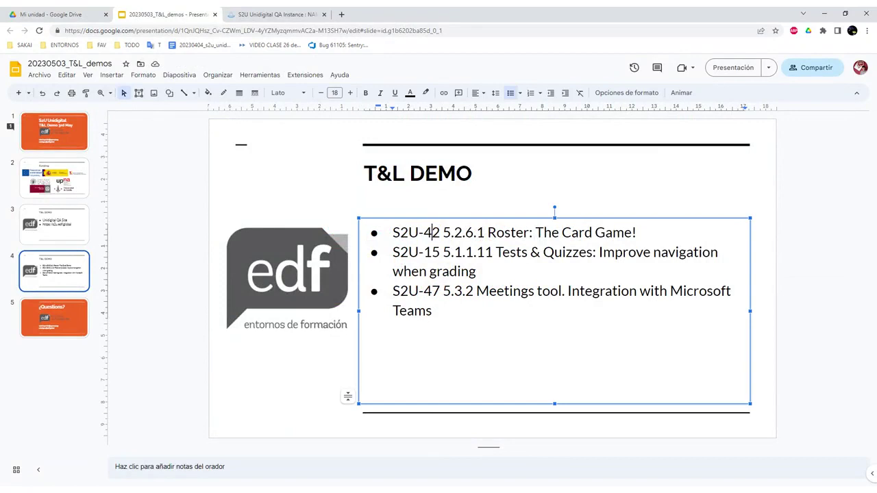
{"action": "left_click", "coordinate": [264, 14]}
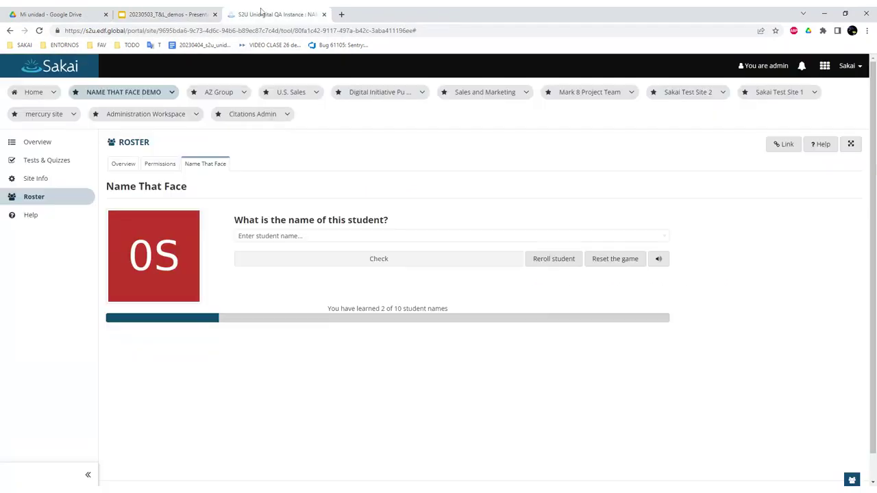
Open Tests & Quizzes and view the ABCDE assessment's Total Scores submissions.
{"action": "left_click", "coordinate": [68, 161]}
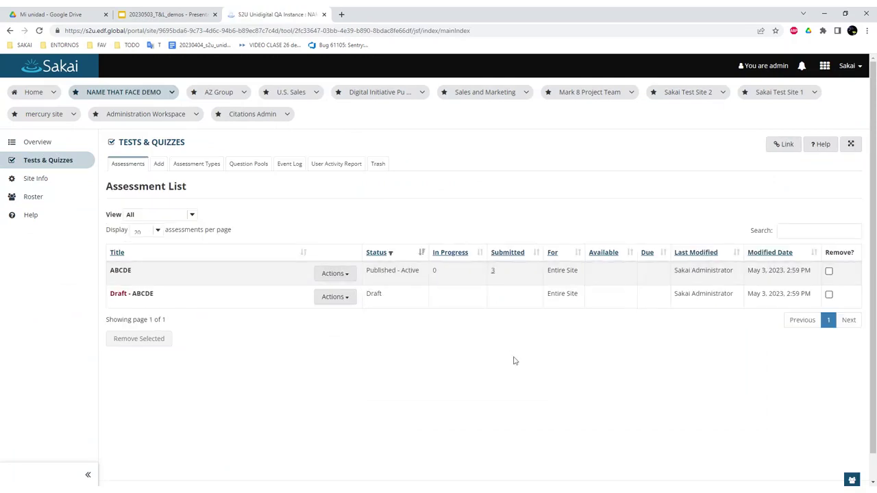
{"action": "left_click", "coordinate": [492, 273]}
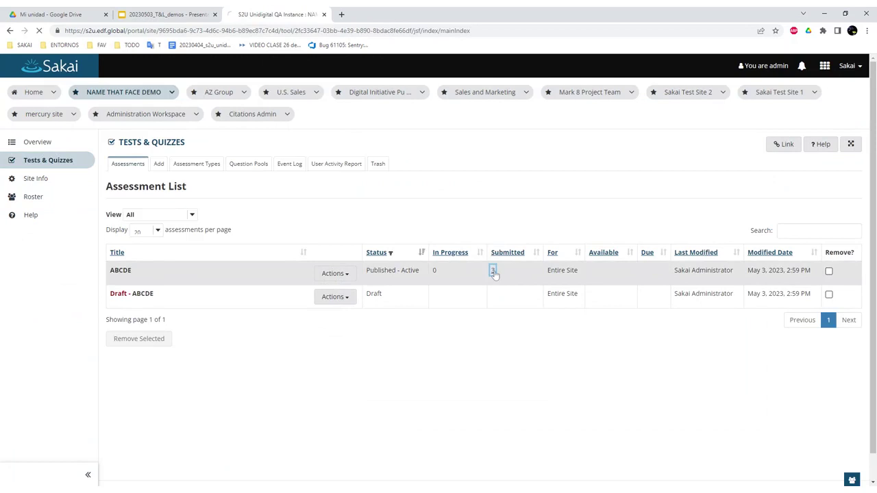
{"action": "scroll", "coordinate": [487, 278], "scroll_direction": "down", "scroll_amount": 2}
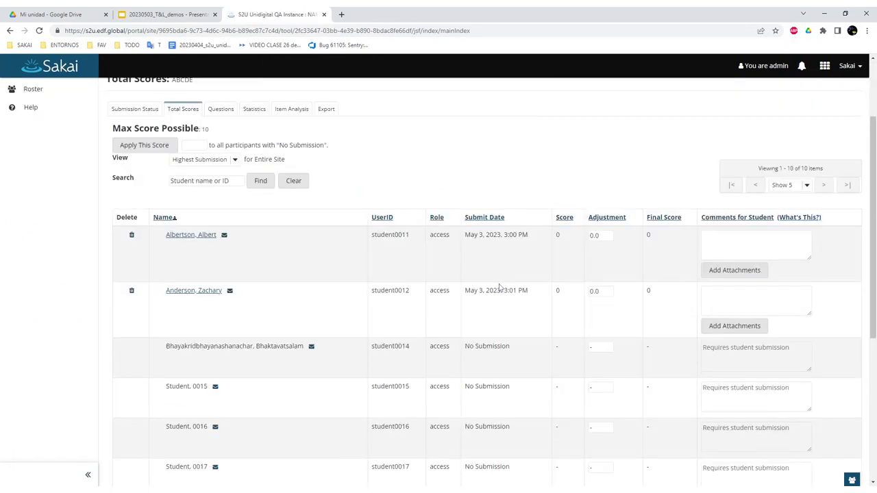
{"action": "scroll", "coordinate": [355, 277], "scroll_direction": "up", "scroll_amount": 1}
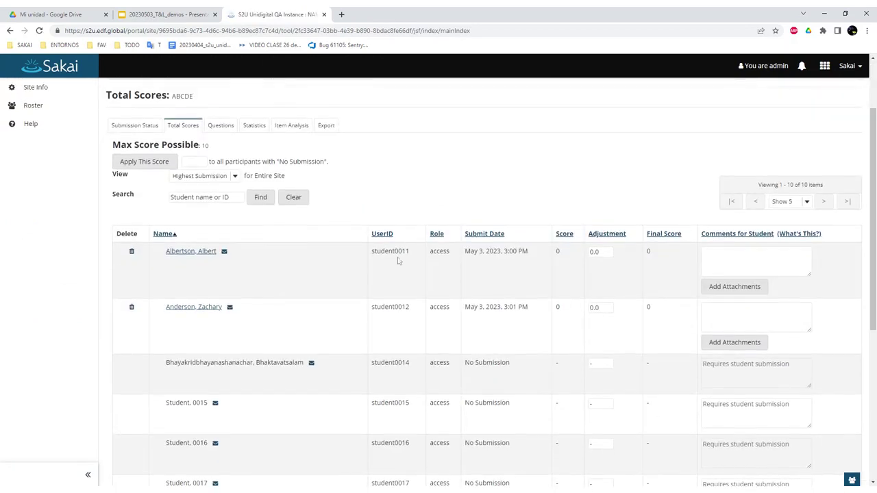
{"action": "scroll", "coordinate": [398, 260], "scroll_direction": "up", "scroll_amount": 1}
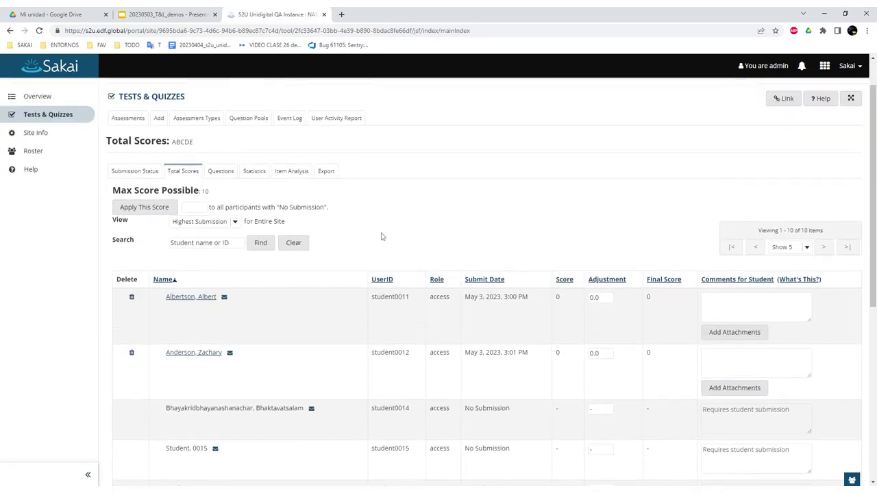
Open the first student's ABCDE submission, look it over, and cancel without saving.
{"action": "left_click", "coordinate": [199, 299]}
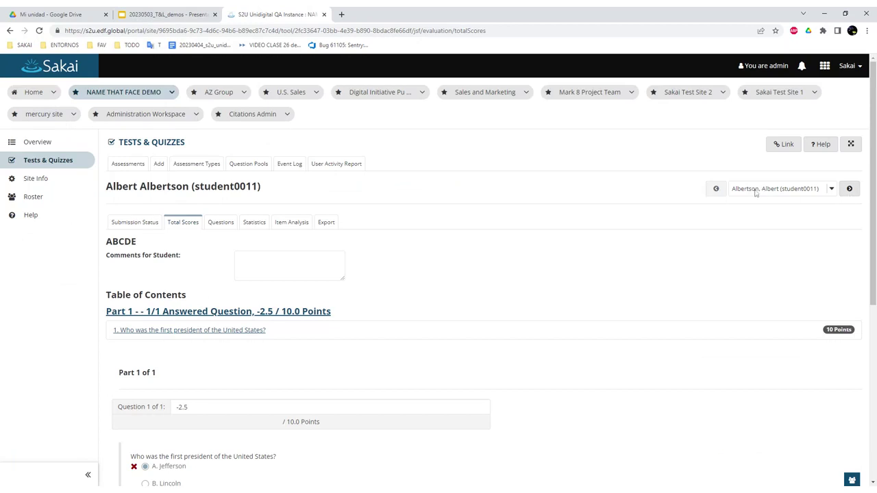
{"action": "left_click", "coordinate": [788, 192]}
{"action": "left_click", "coordinate": [748, 232]}
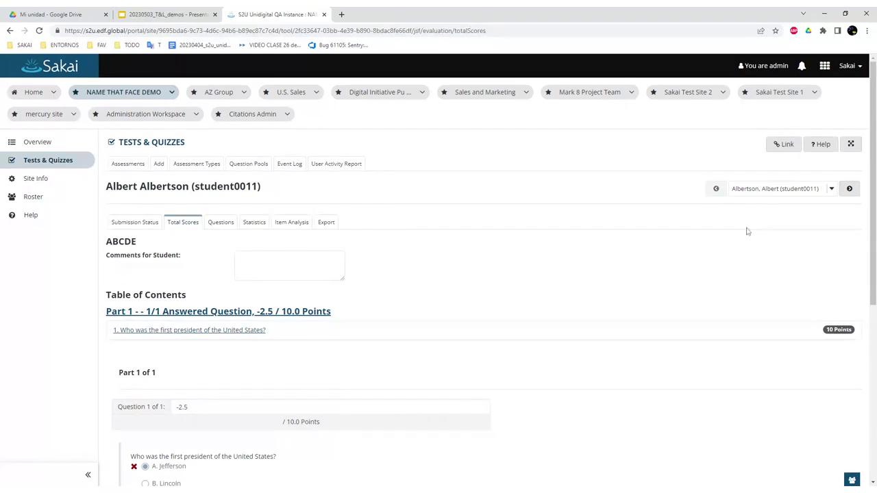
{"action": "left_click", "coordinate": [764, 191]}
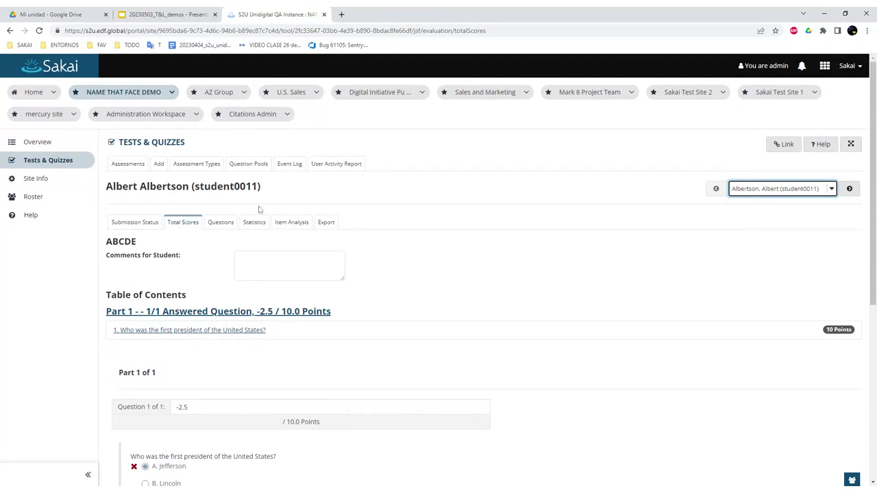
{"action": "left_click", "coordinate": [316, 192]}
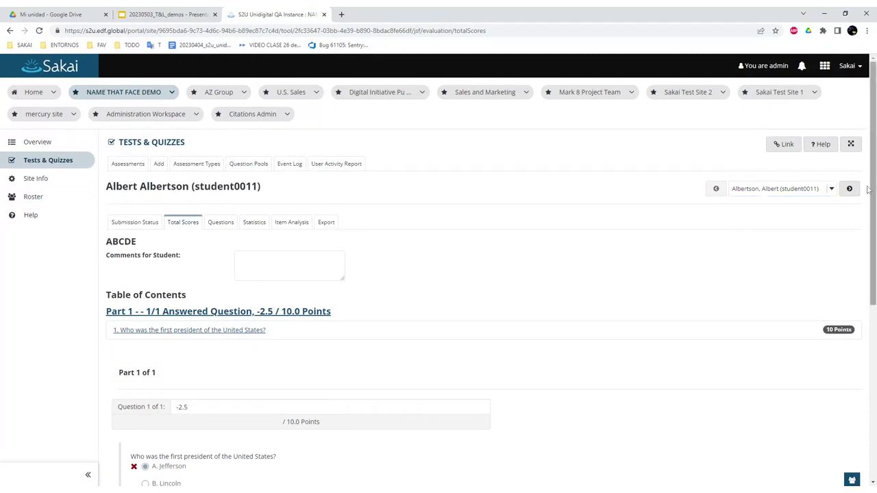
{"action": "scroll", "coordinate": [874, 123], "scroll_direction": "down", "scroll_amount": 5}
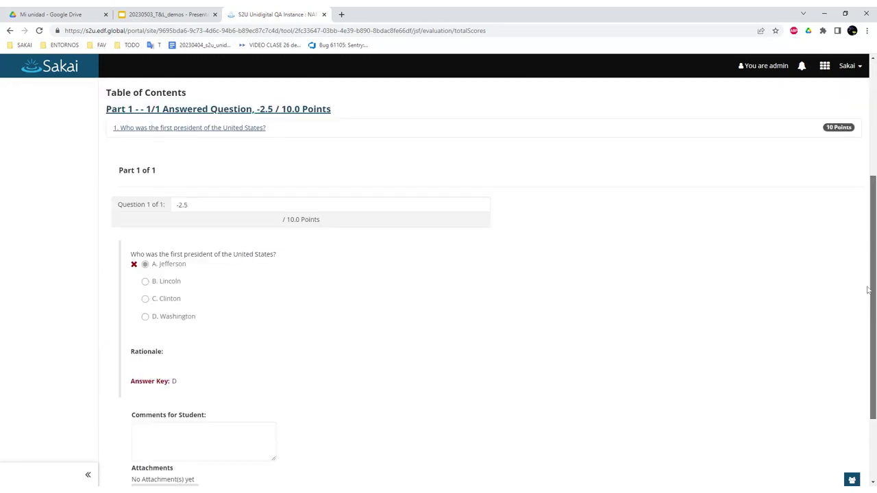
{"action": "left_click", "coordinate": [165, 443]}
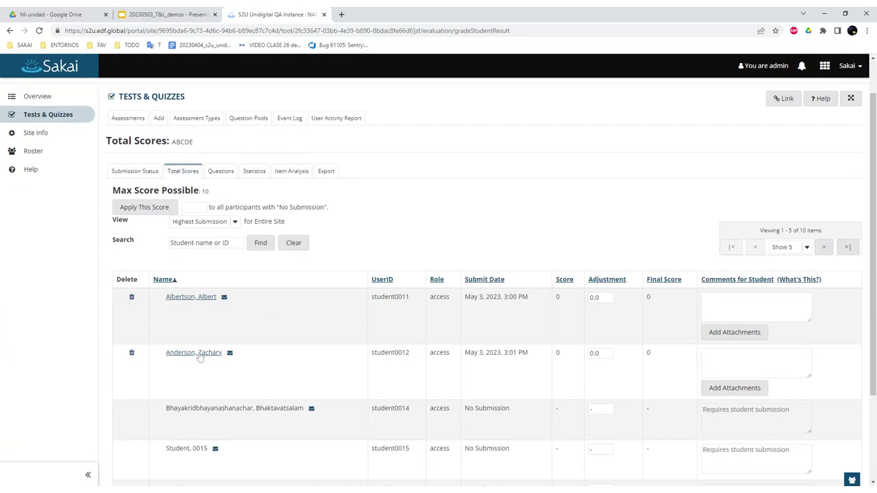
Open the second student's submission and page through students back to the first one.
{"action": "left_click", "coordinate": [199, 354]}
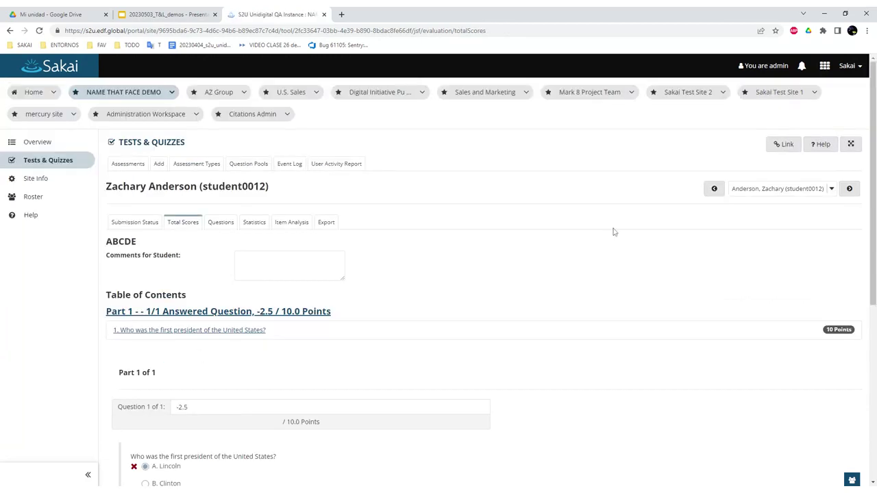
{"action": "left_click", "coordinate": [713, 190]}
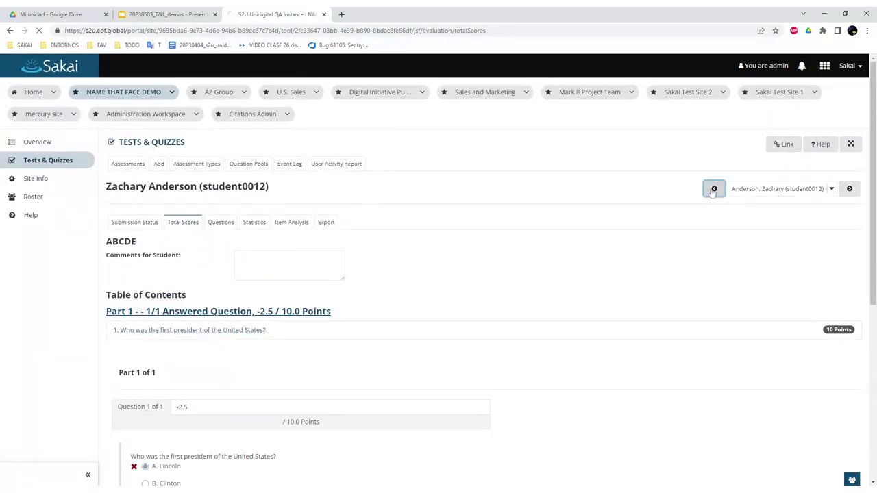
{"action": "left_click", "coordinate": [849, 190]}
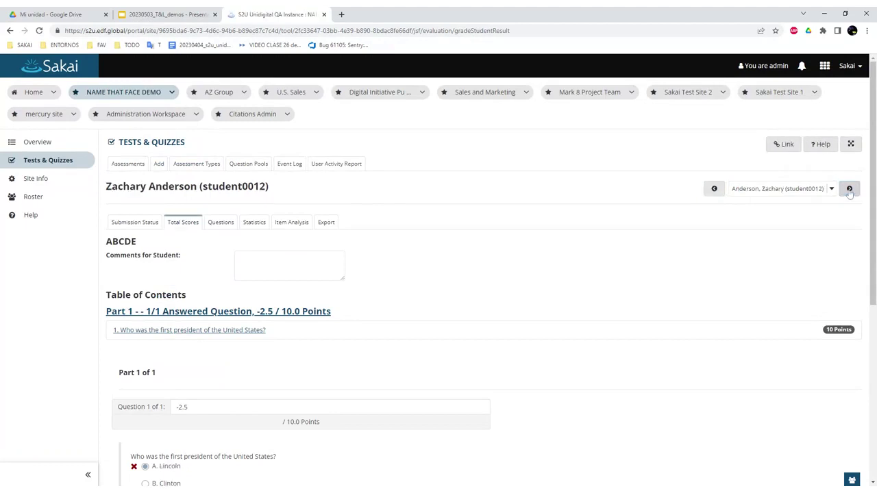
{"action": "left_click", "coordinate": [850, 190]}
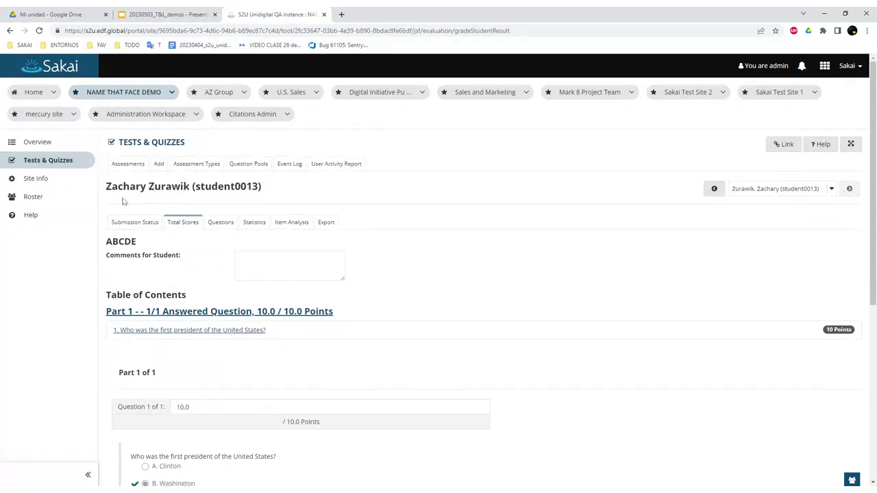
{"action": "left_click", "coordinate": [745, 200]}
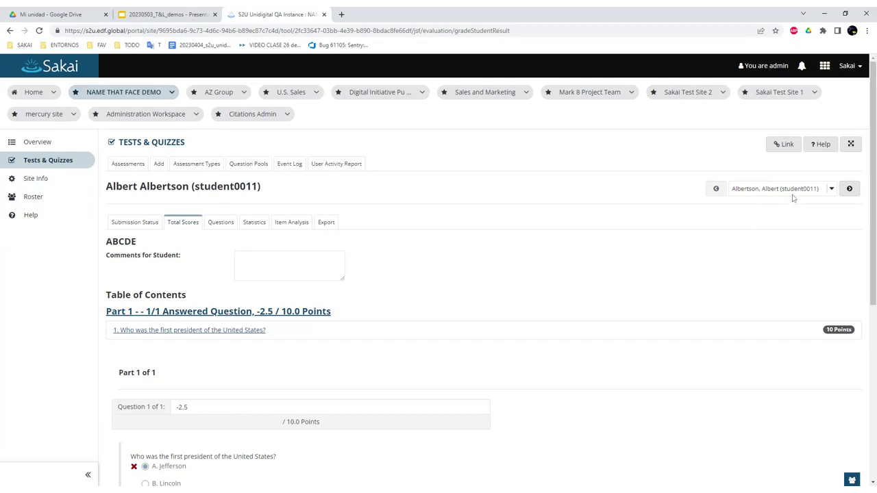
Cancel out of the -2.5/10 submission back to Total Scores without saving.
{"action": "left_click", "coordinate": [789, 194]}
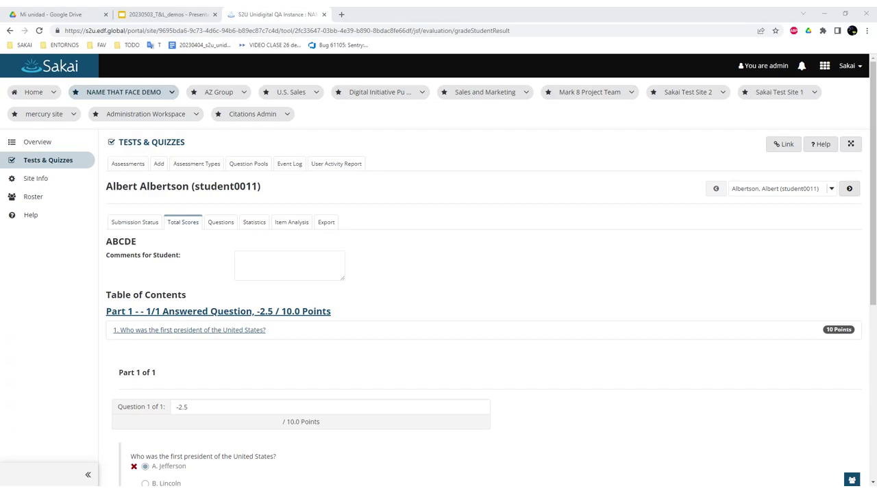
{"action": "key", "text": "alt+Tab"}
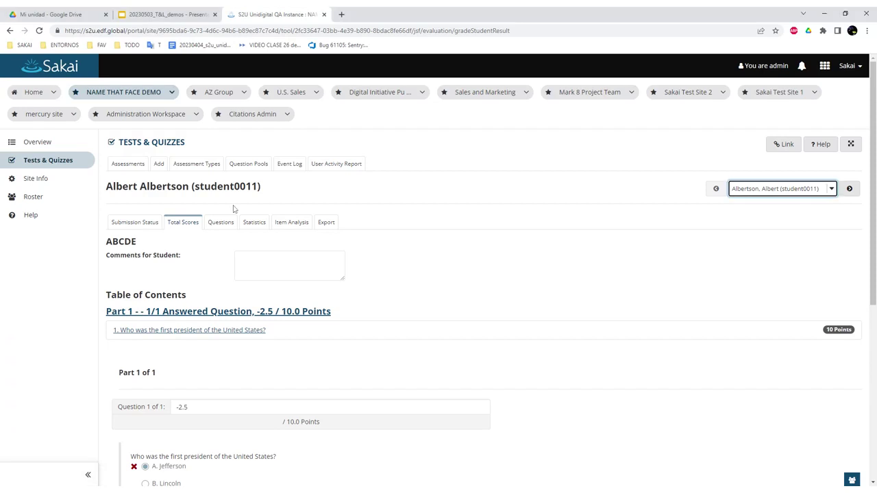
{"action": "scroll", "coordinate": [174, 213], "scroll_direction": "down", "scroll_amount": 5}
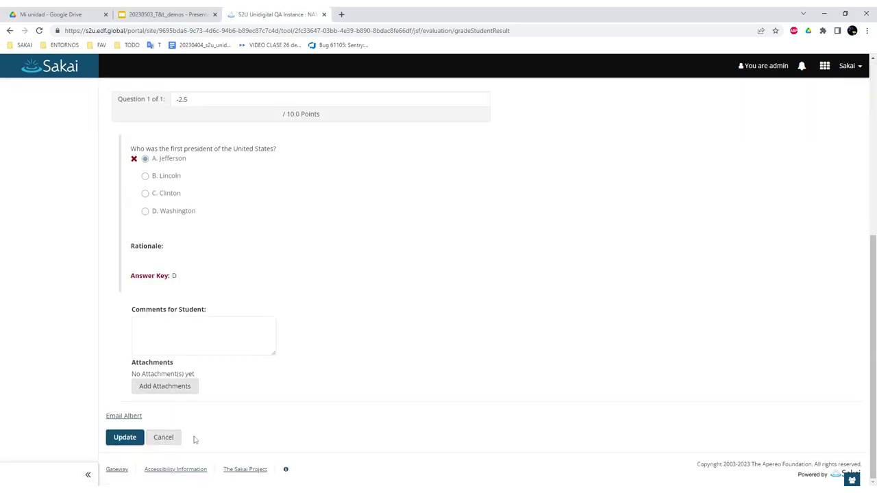
{"action": "left_click", "coordinate": [167, 438]}
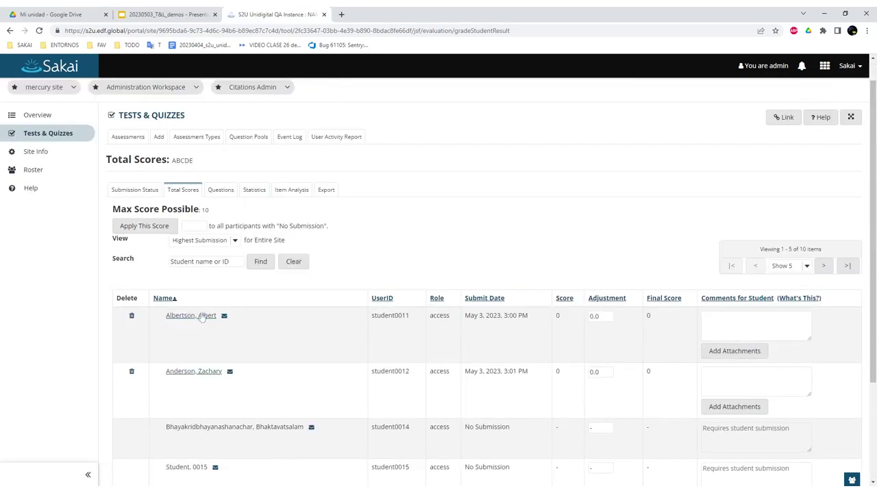
{"action": "left_click", "coordinate": [202, 315]}
{"action": "scroll", "coordinate": [457, 346], "scroll_direction": "down", "scroll_amount": 2}
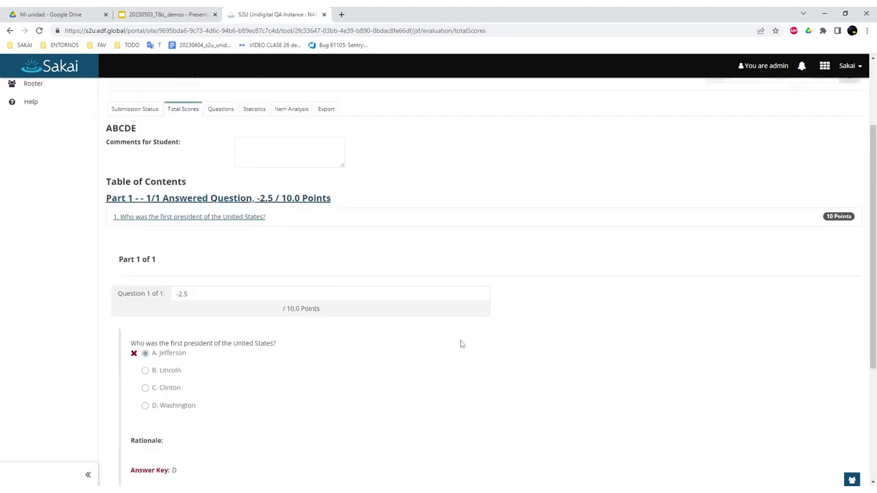
{"action": "scroll", "coordinate": [460, 343], "scroll_direction": "up", "scroll_amount": 2}
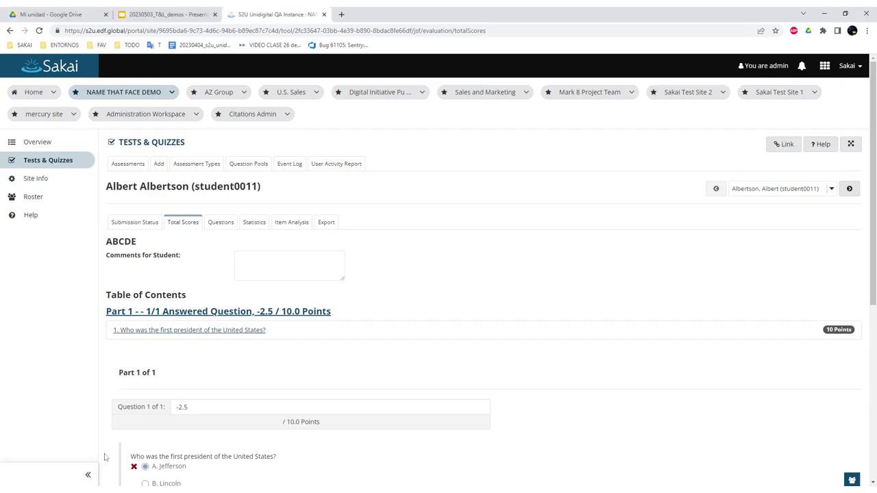
{"action": "scroll", "coordinate": [213, 309], "scroll_direction": "down", "scroll_amount": 3}
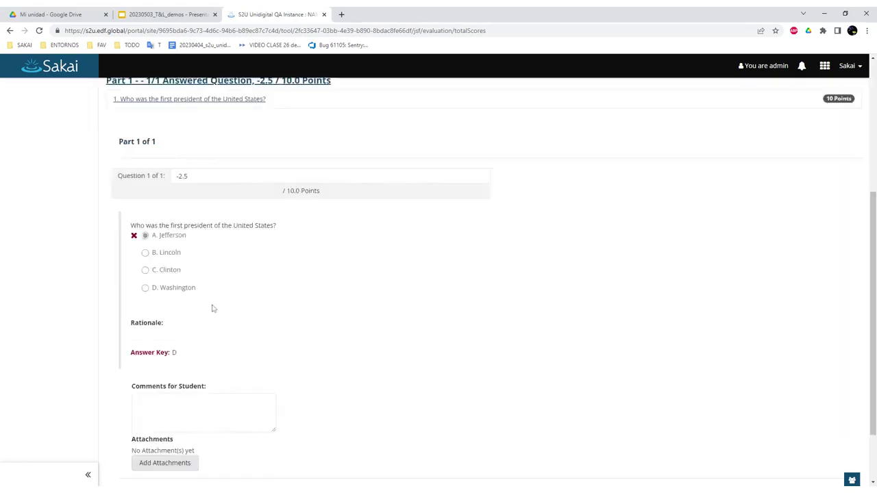
{"action": "scroll", "coordinate": [212, 308], "scroll_direction": "down", "scroll_amount": 2}
{"action": "left_click", "coordinate": [173, 438]}
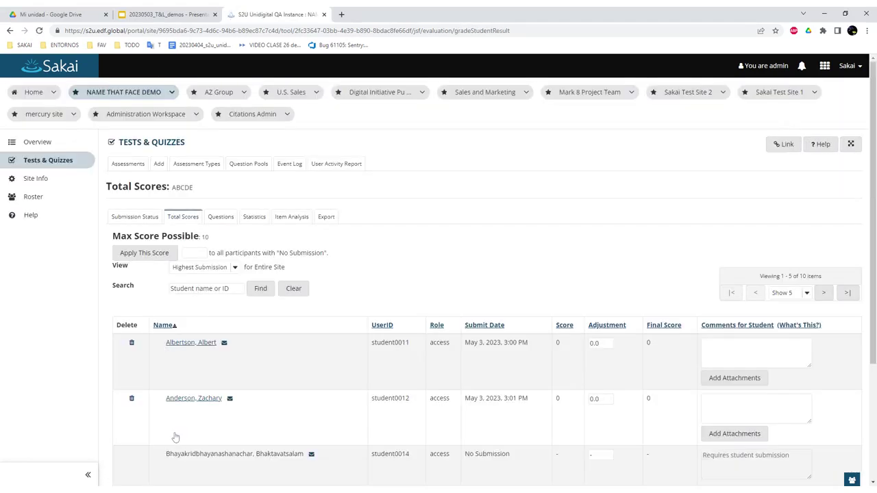
Switch the Total Scores View from Highest Submission to All Submissions.
{"action": "left_click", "coordinate": [212, 268]}
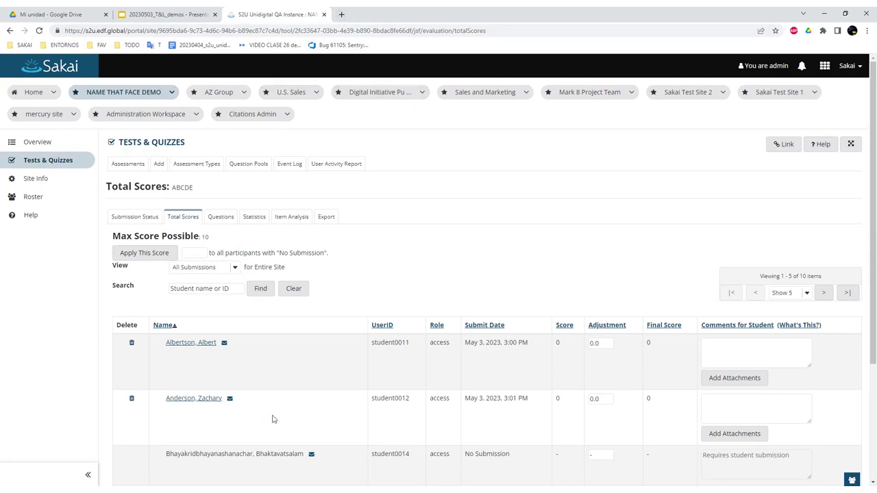
{"action": "scroll", "coordinate": [279, 410], "scroll_direction": "down", "scroll_amount": 1}
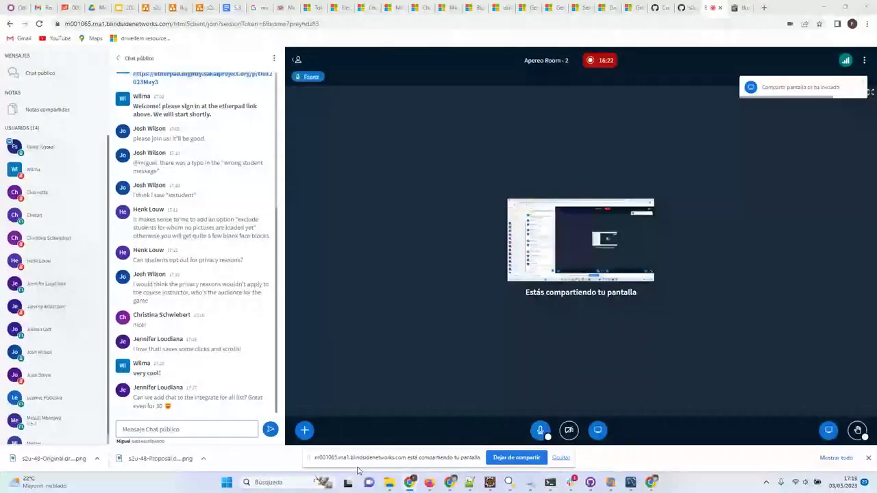
Bring up the maintainer and participant Sakai windows side by side on AZ Group Meetings.
{"action": "mouse_move", "coordinate": [409, 482]}
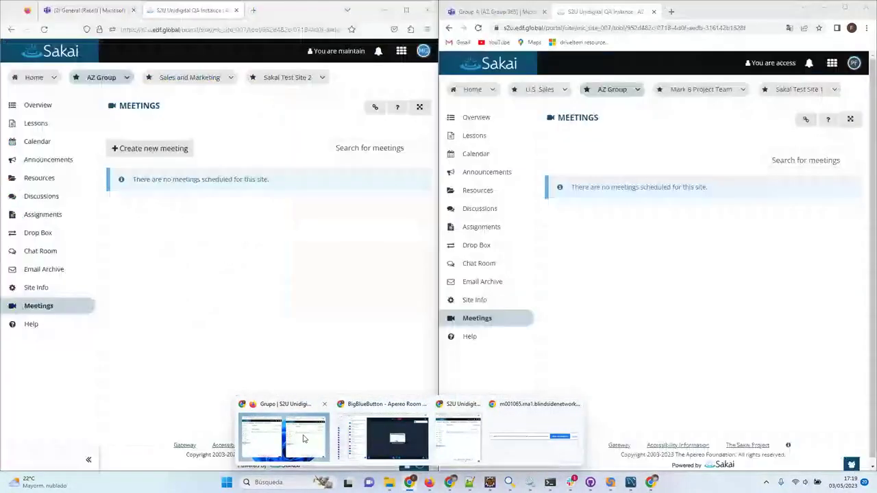
{"action": "left_click", "coordinate": [304, 438]}
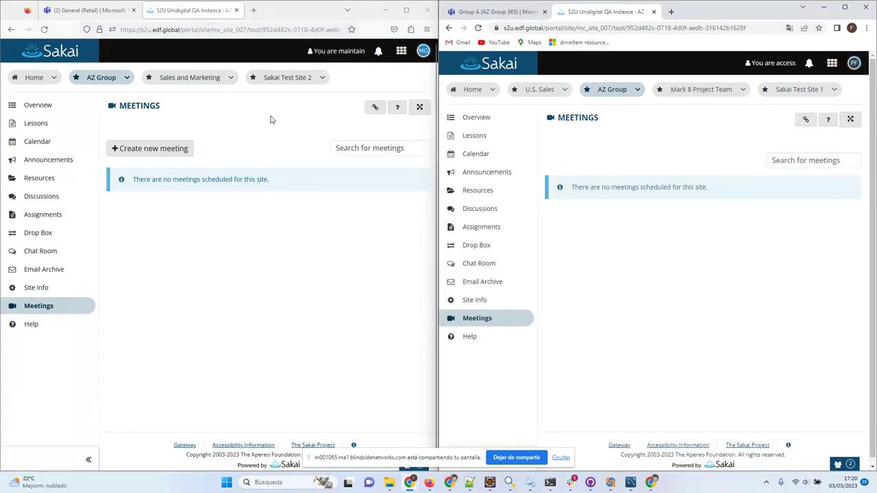
{"action": "double_click", "coordinate": [149, 30]}
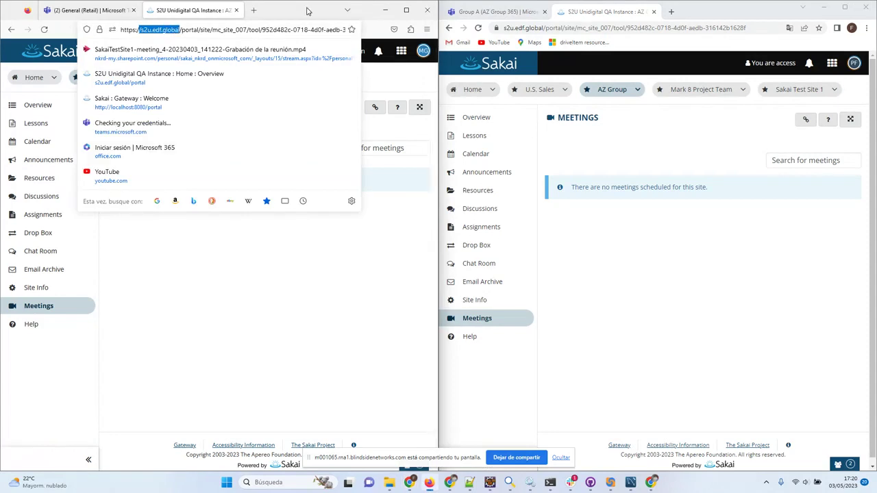
{"action": "left_click", "coordinate": [362, 312]}
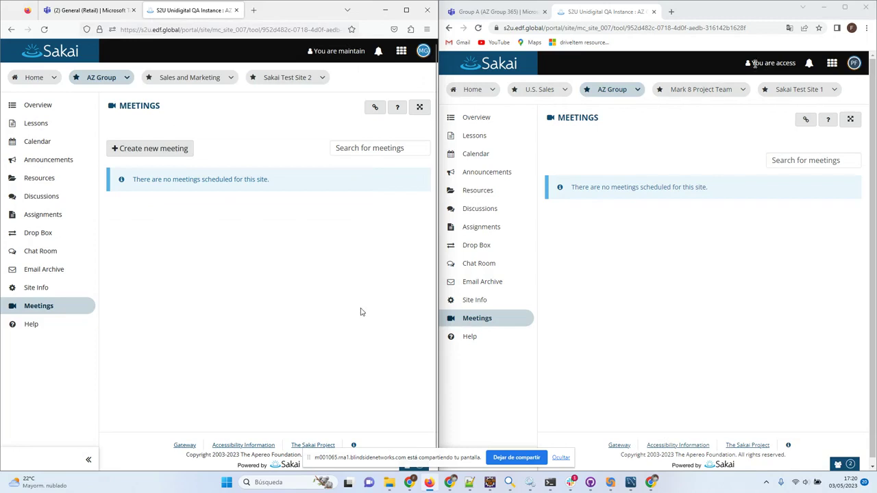
{"action": "left_click", "coordinate": [712, 288]}
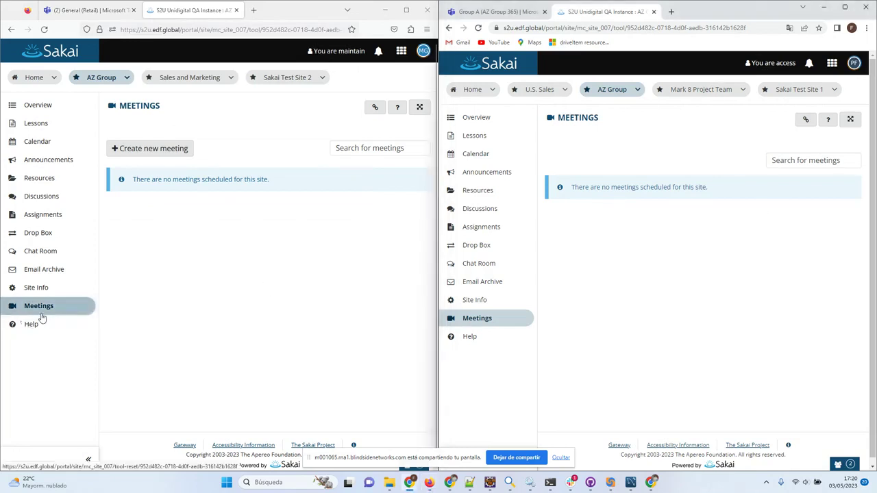
Start a new AZ Group meeting titled 'test meeting' with the description 'description'.
{"action": "left_click", "coordinate": [174, 149]}
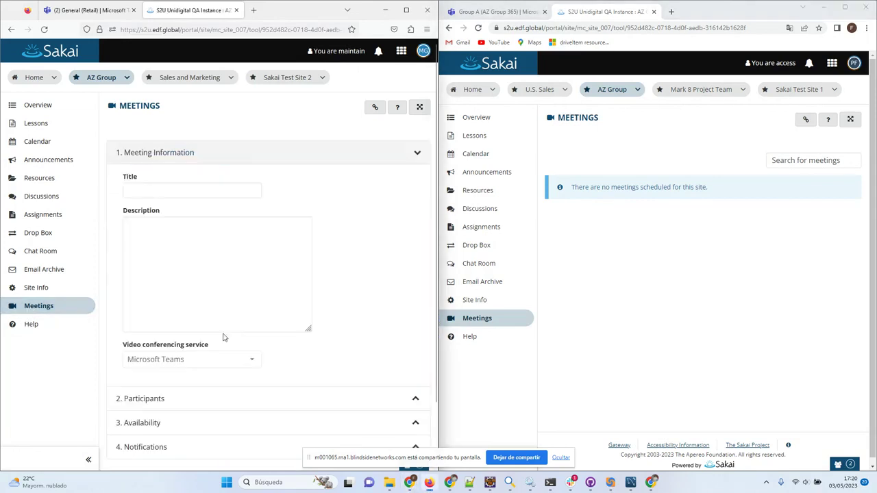
{"action": "left_click", "coordinate": [151, 188]}
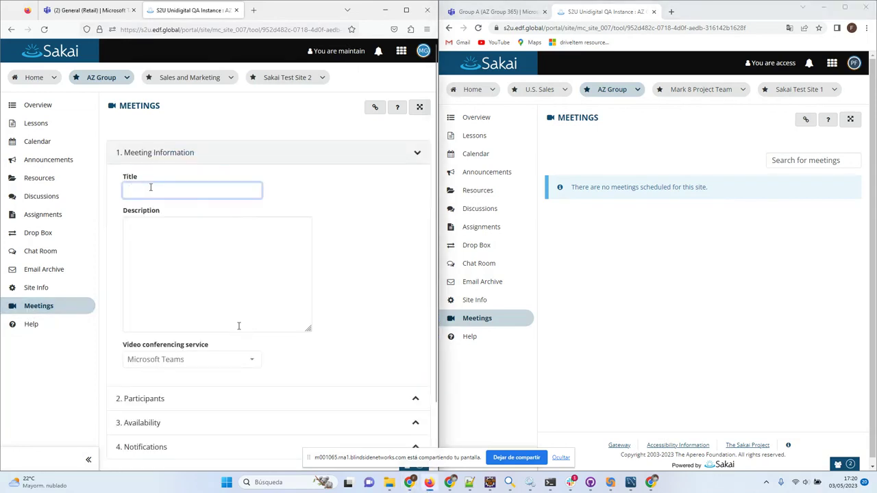
{"action": "type", "text": "tes"}
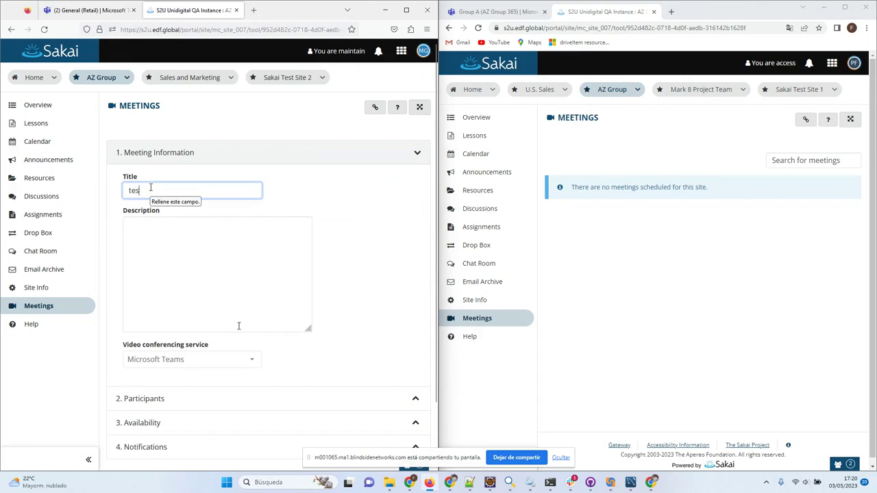
{"action": "type", "text": "t meeting"}
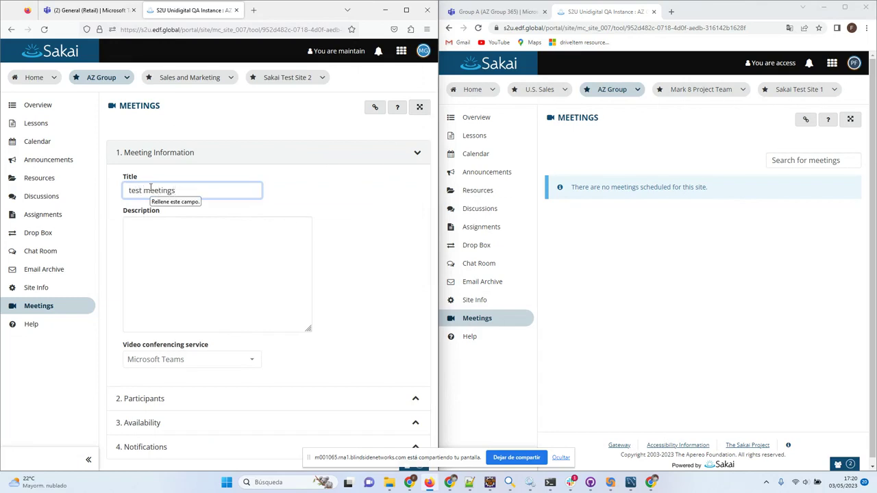
{"action": "left_click", "coordinate": [194, 240]}
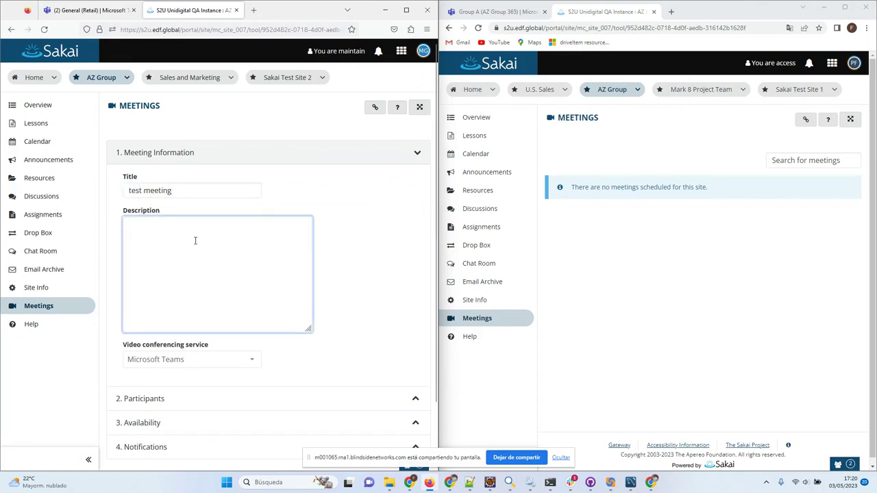
{"action": "type", "text": "descriptio"}
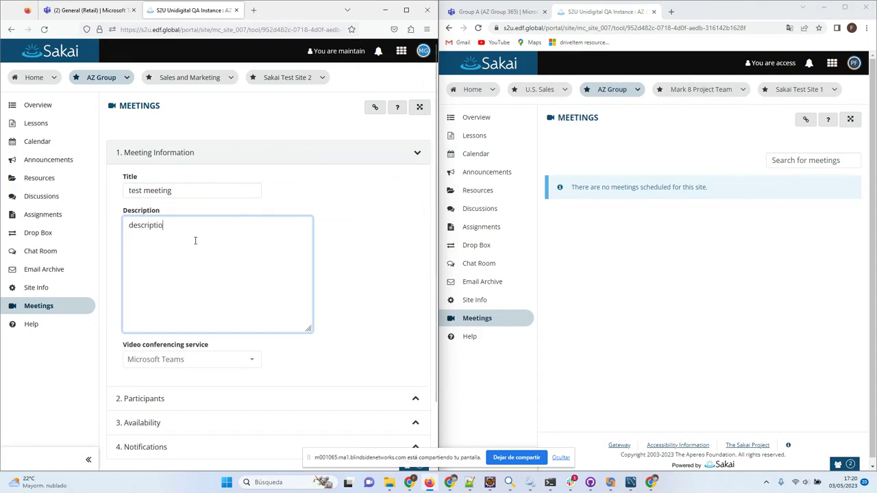
{"action": "type", "text": "n"}
Set the meeting's participants to All Participants from Site.
{"action": "scroll", "coordinate": [362, 303], "scroll_direction": "down", "scroll_amount": 1}
{"action": "left_click", "coordinate": [166, 326]}
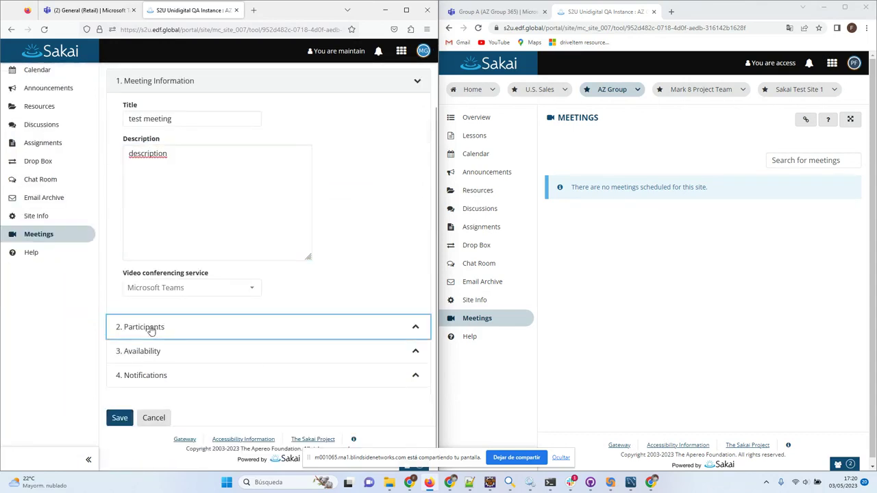
{"action": "scroll", "coordinate": [183, 347], "scroll_direction": "down", "scroll_amount": 1}
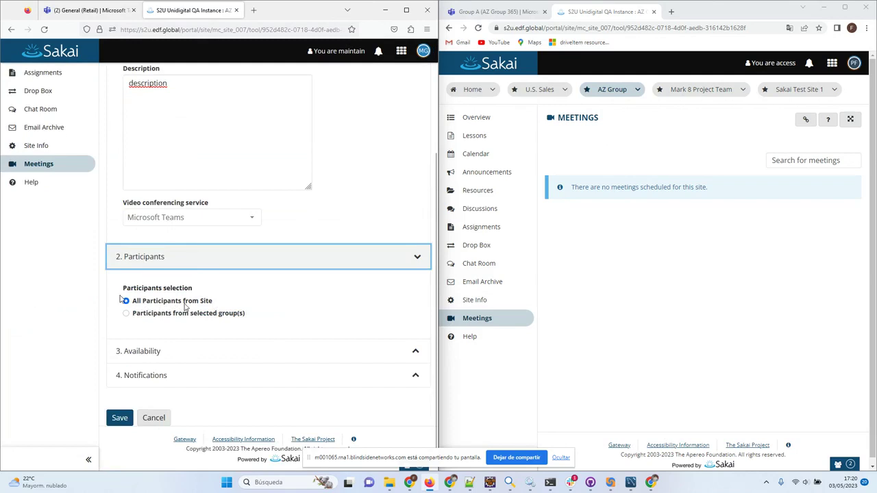
{"action": "left_click", "coordinate": [166, 314]}
{"action": "scroll", "coordinate": [286, 312], "scroll_direction": "down", "scroll_amount": 1}
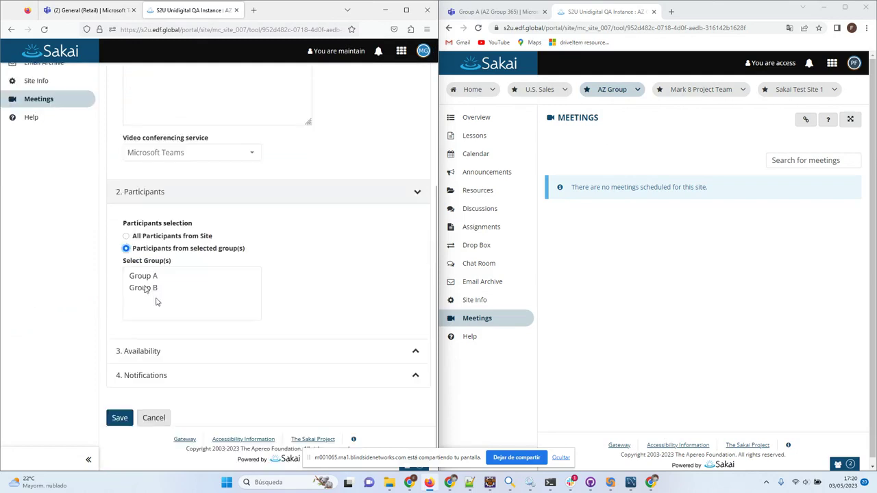
{"action": "left_click", "coordinate": [143, 237]}
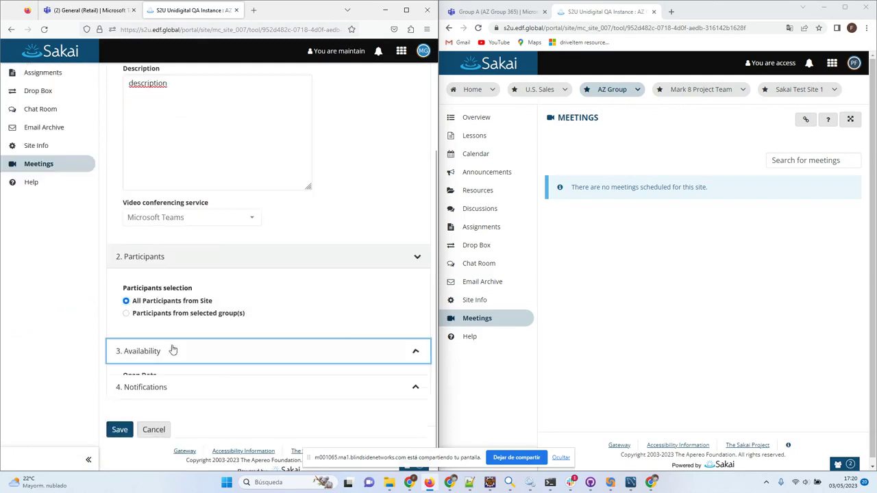
Add the meeting to the calendar, set notifications to None, and save it.
{"action": "left_click", "coordinate": [171, 350]}
{"action": "scroll", "coordinate": [339, 329], "scroll_direction": "down", "scroll_amount": 2}
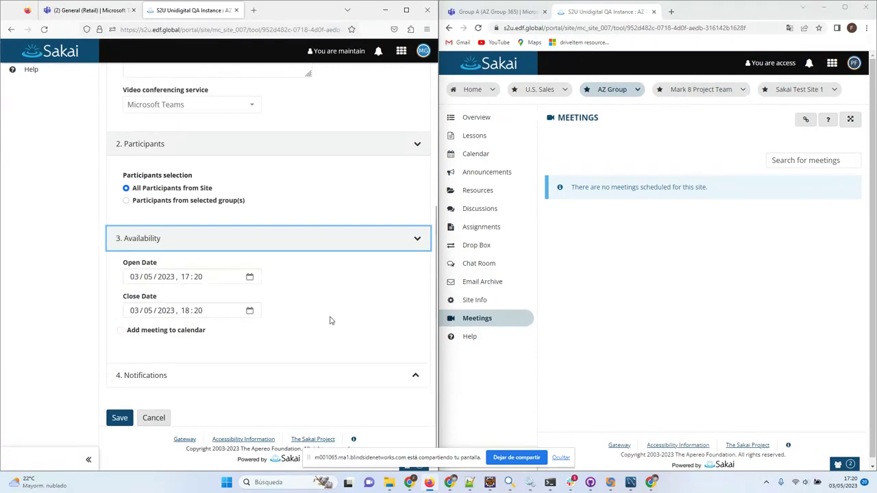
{"action": "left_click", "coordinate": [121, 331]}
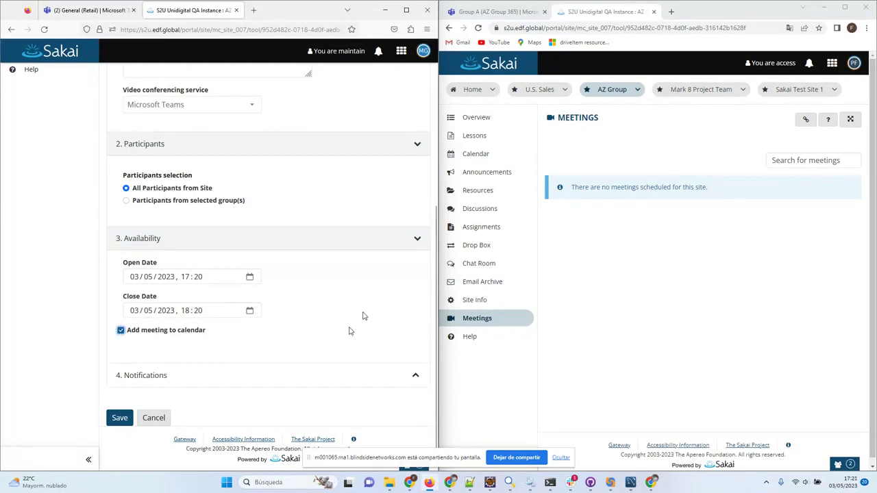
{"action": "left_click", "coordinate": [164, 377]}
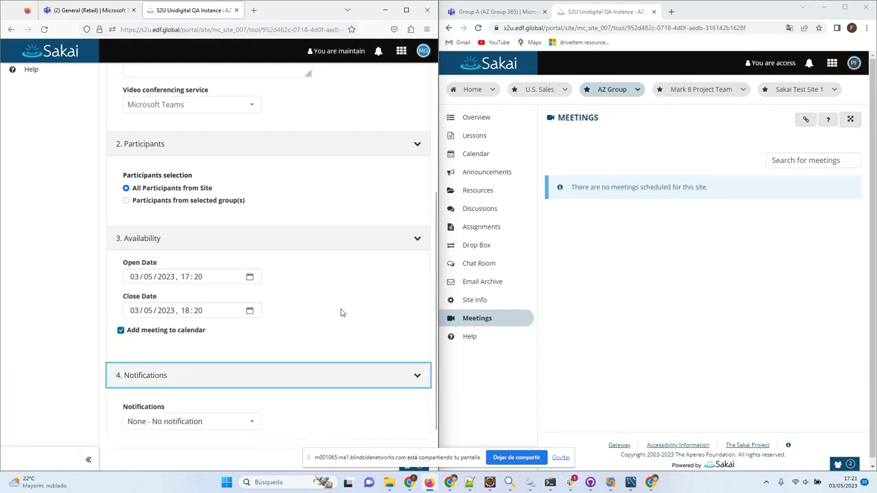
{"action": "left_click", "coordinate": [169, 363]}
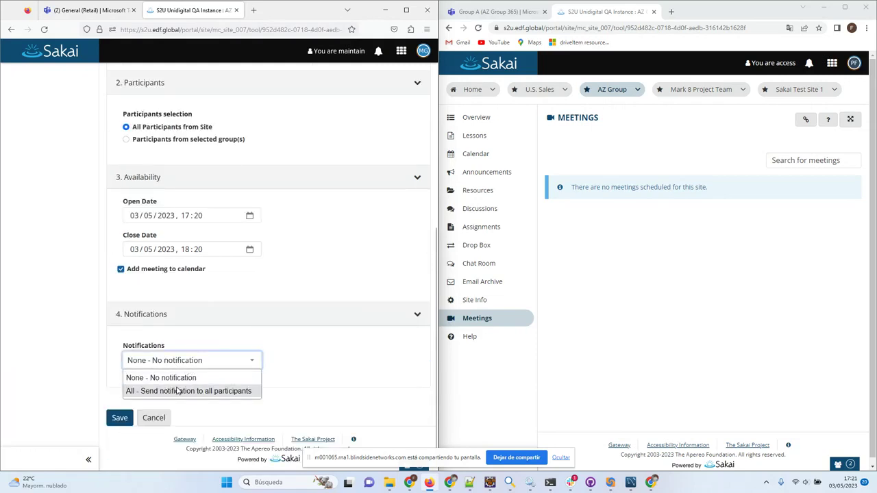
{"action": "left_click", "coordinate": [181, 364]}
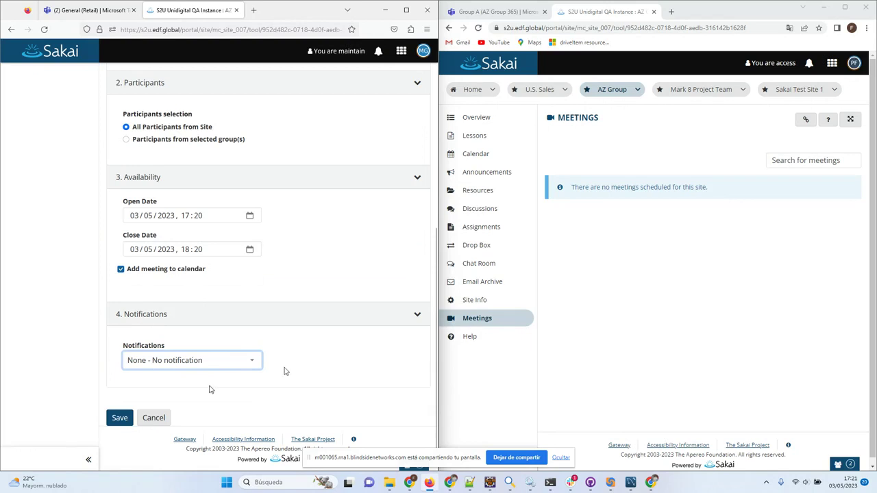
{"action": "left_click", "coordinate": [116, 418]}
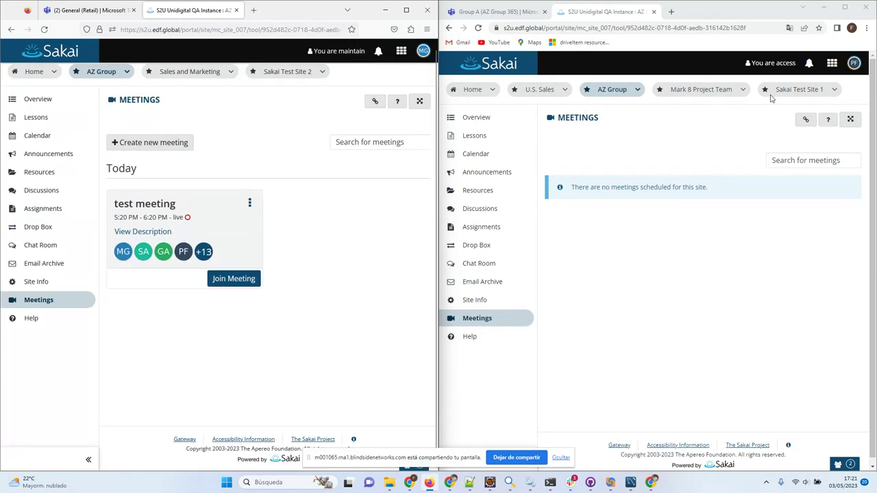
Refresh the second user's meetings list and join test meeting in the browser as the first user.
{"action": "left_click", "coordinate": [579, 118]}
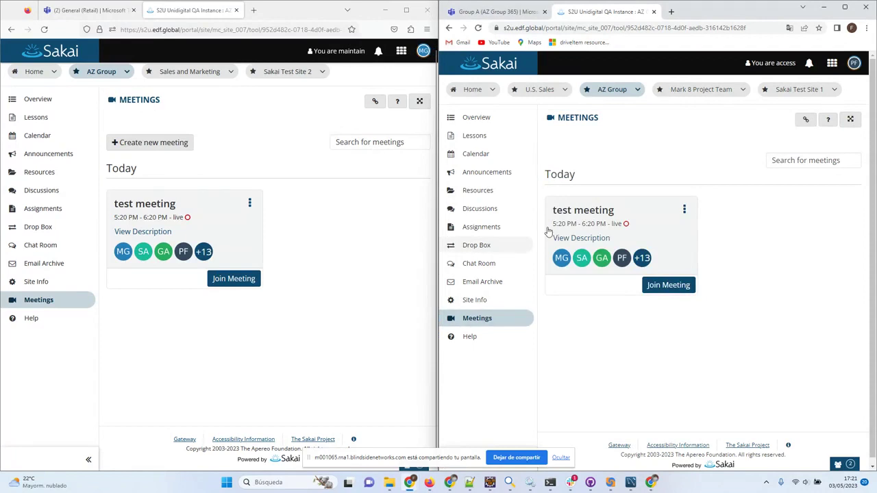
{"action": "left_click", "coordinate": [309, 275]}
{"action": "left_click", "coordinate": [236, 281]}
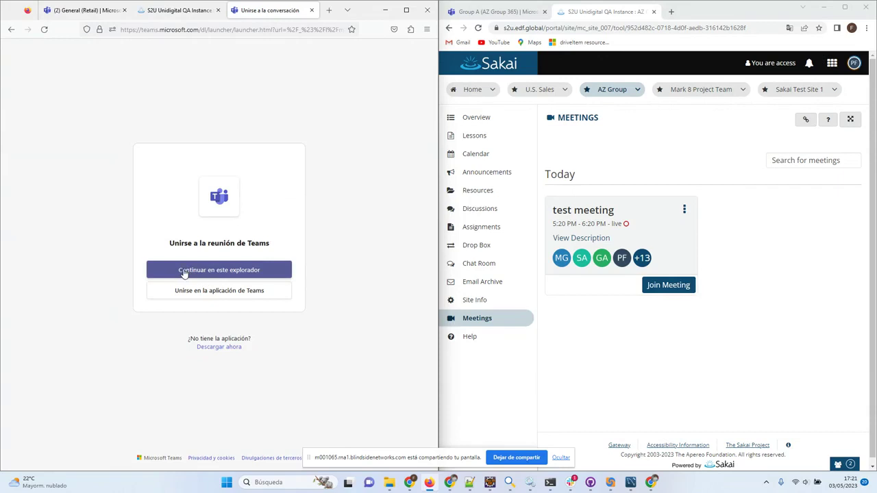
{"action": "left_click", "coordinate": [184, 273]}
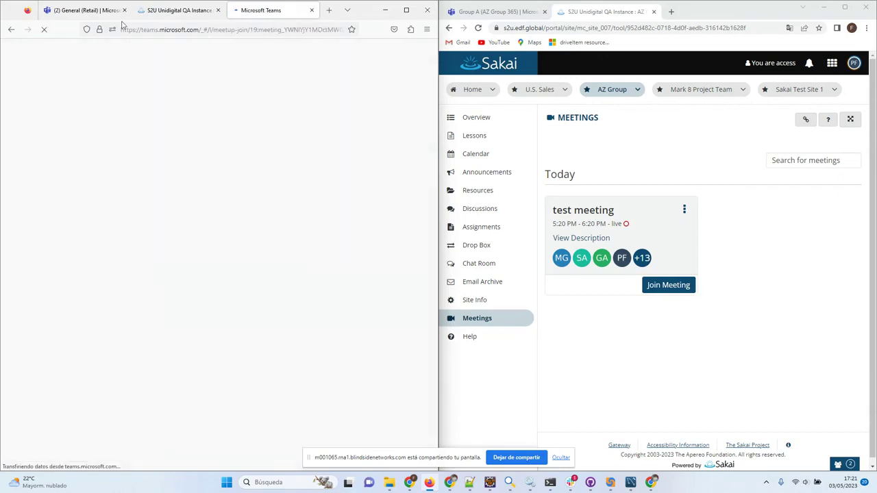
Glance at the Teams General channel, then join test meeting as the second user.
{"action": "left_click", "coordinate": [75, 11]}
{"action": "left_click", "coordinate": [177, 10]}
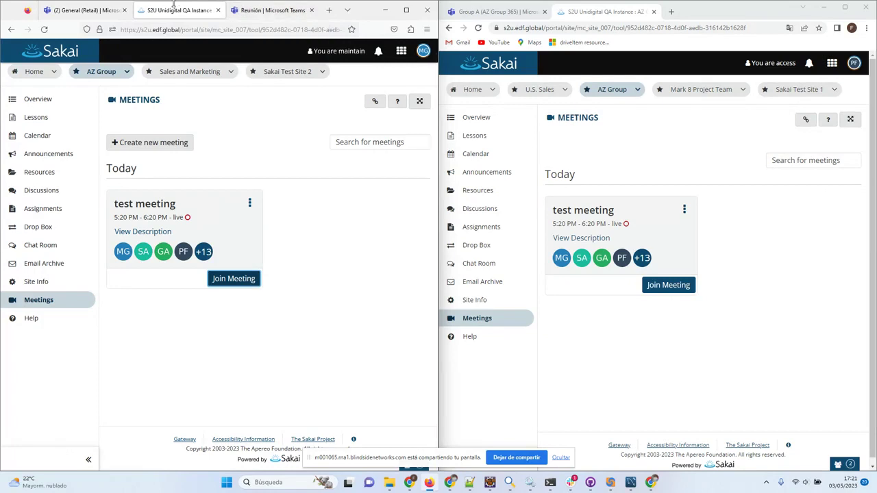
{"action": "left_click", "coordinate": [86, 11]}
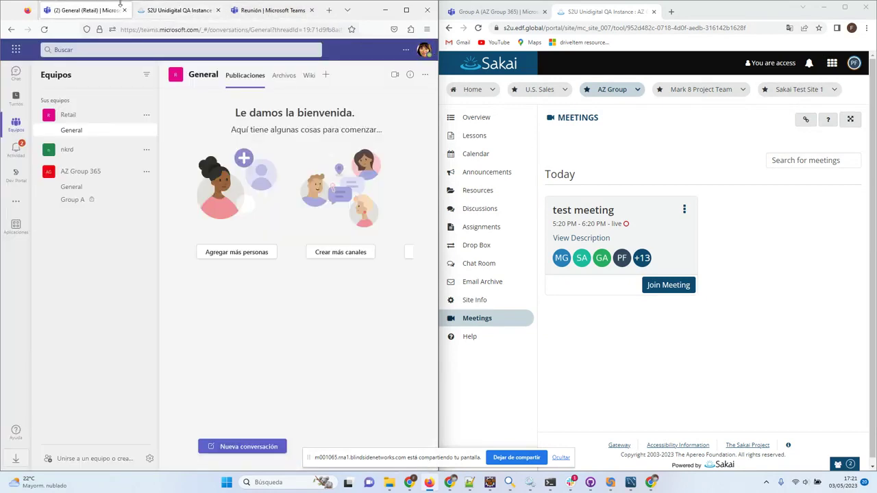
{"action": "left_click", "coordinate": [161, 12]}
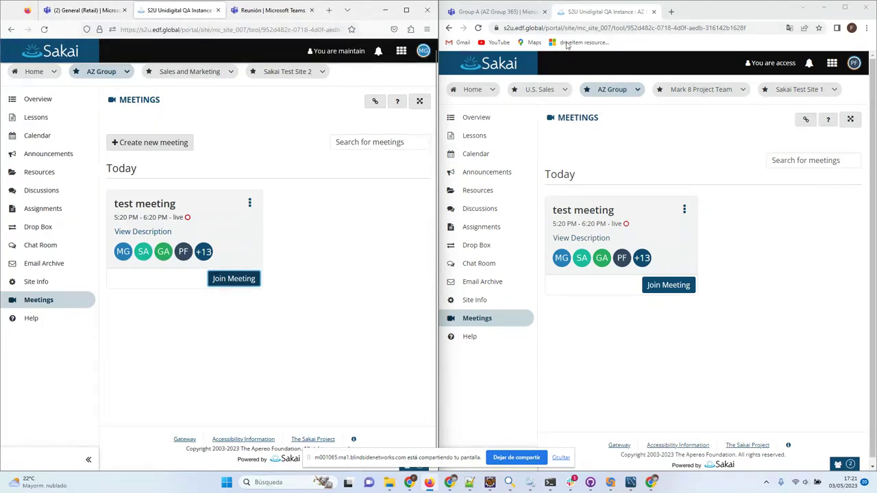
{"action": "left_click", "coordinate": [606, 15]}
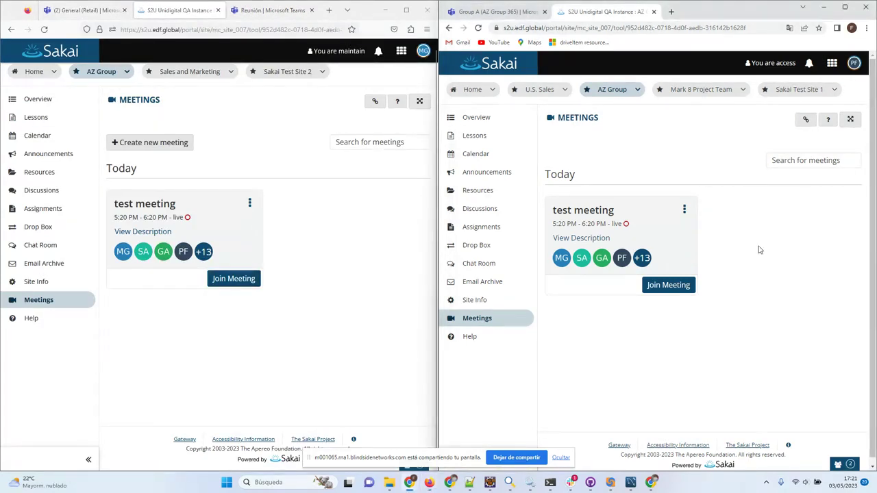
{"action": "left_click", "coordinate": [668, 284]}
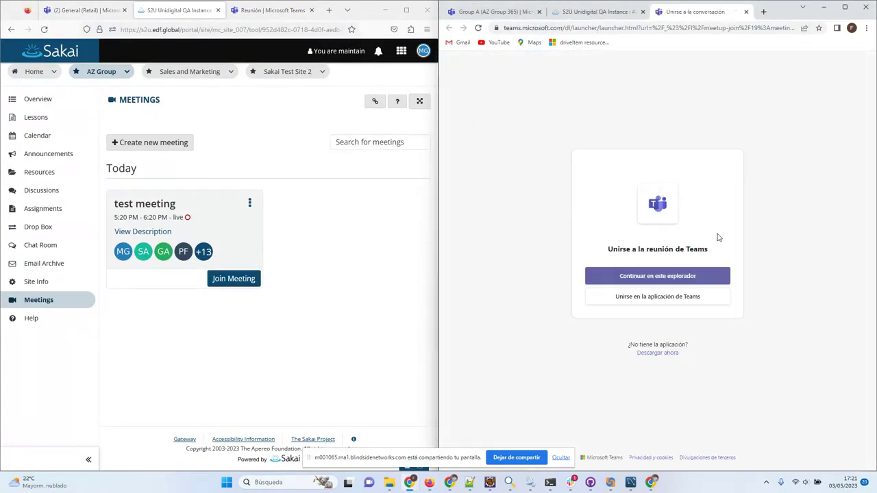
Enter the meeting in the browser as both users and dismiss the screen-sharing notice.
{"action": "left_click", "coordinate": [642, 278]}
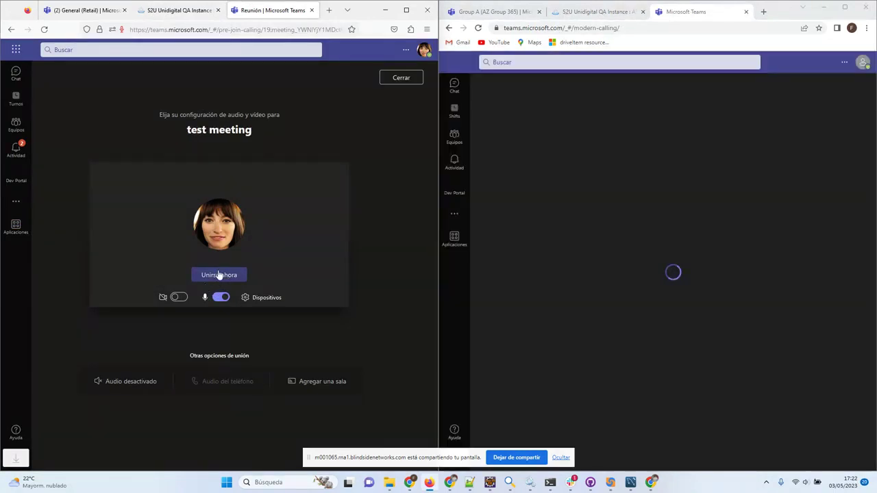
{"action": "left_click", "coordinate": [218, 275]}
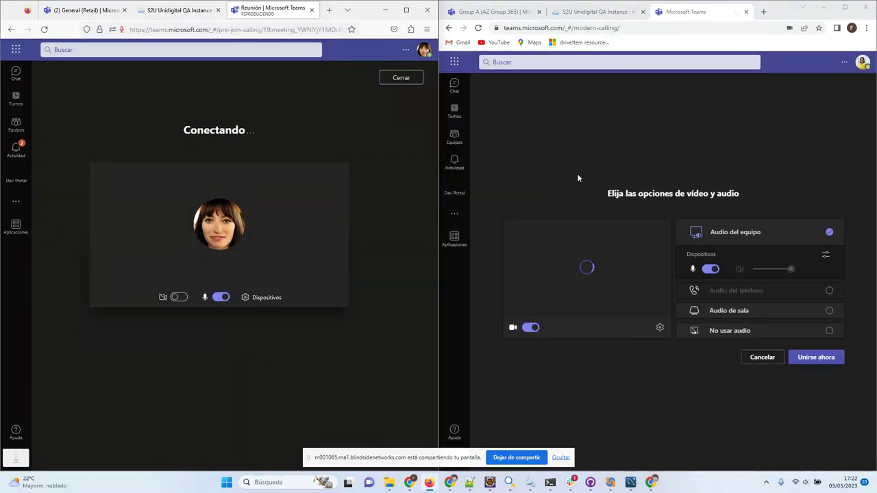
{"action": "left_click", "coordinate": [816, 357]}
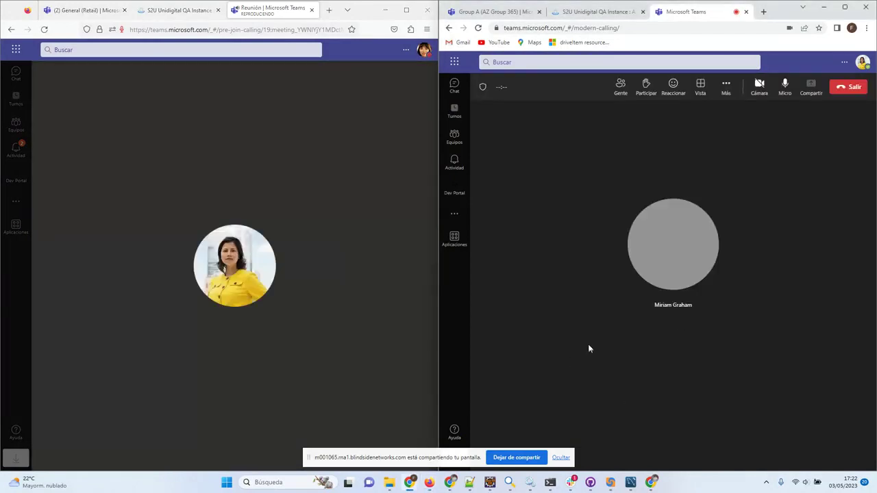
{"action": "left_click", "coordinate": [560, 457]}
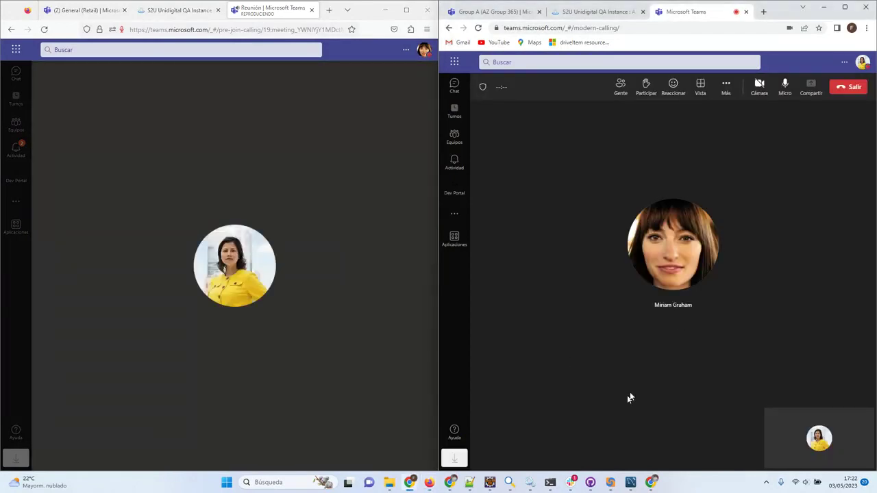
Mute both users' microphones and close the extra options, where Iniciar grabación is greyed out.
{"action": "mouse_move", "coordinate": [407, 253]}
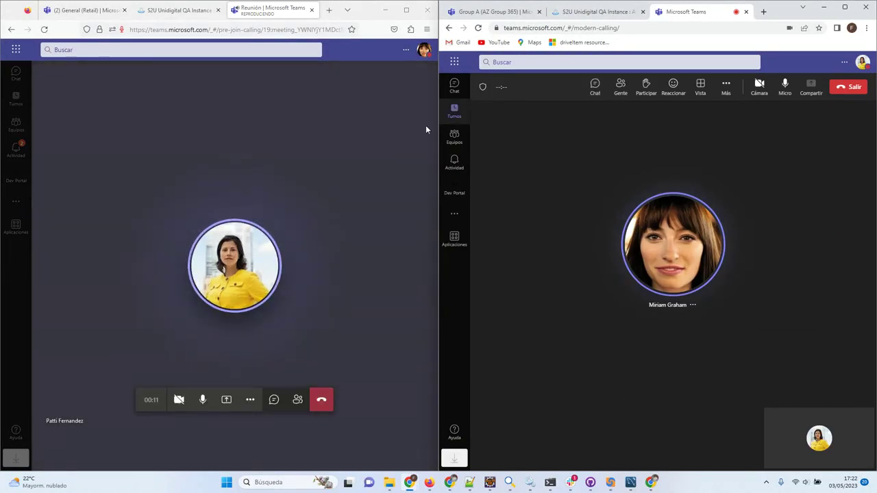
{"action": "left_click", "coordinate": [203, 399]}
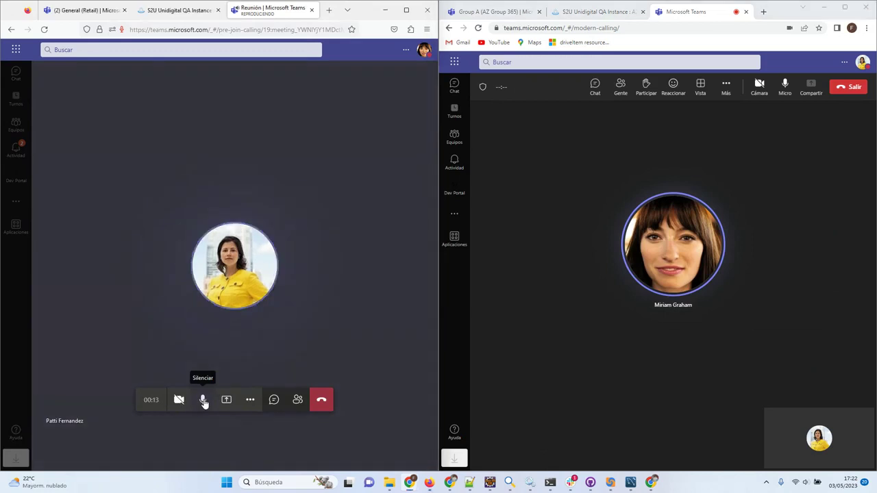
{"action": "left_click", "coordinate": [779, 90]}
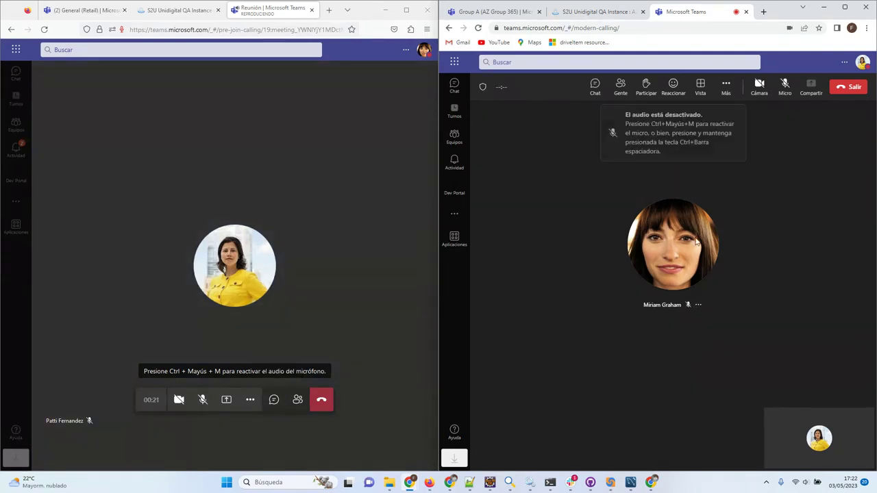
{"action": "left_click", "coordinate": [727, 88]}
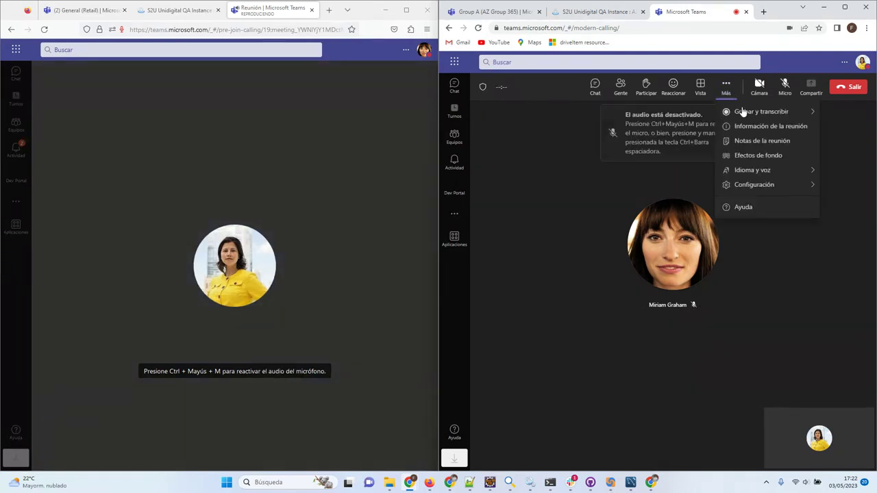
{"action": "mouse_move", "coordinate": [743, 113]}
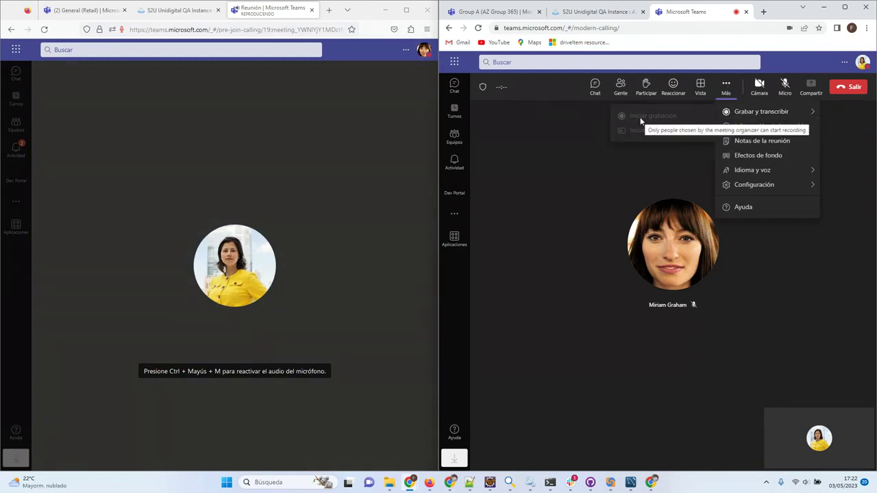
{"action": "left_click", "coordinate": [548, 160]}
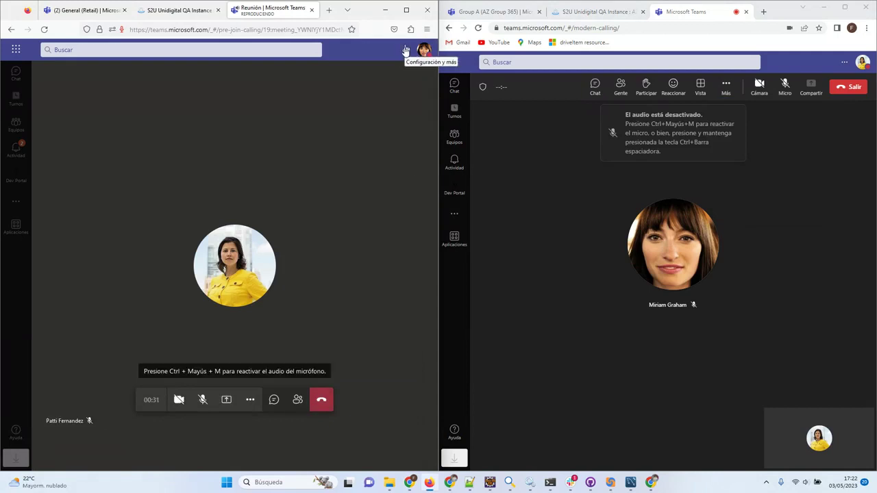
Start recording the meeting with Iniciar grabación and show the chat beside the call.
{"action": "left_click", "coordinate": [250, 400]}
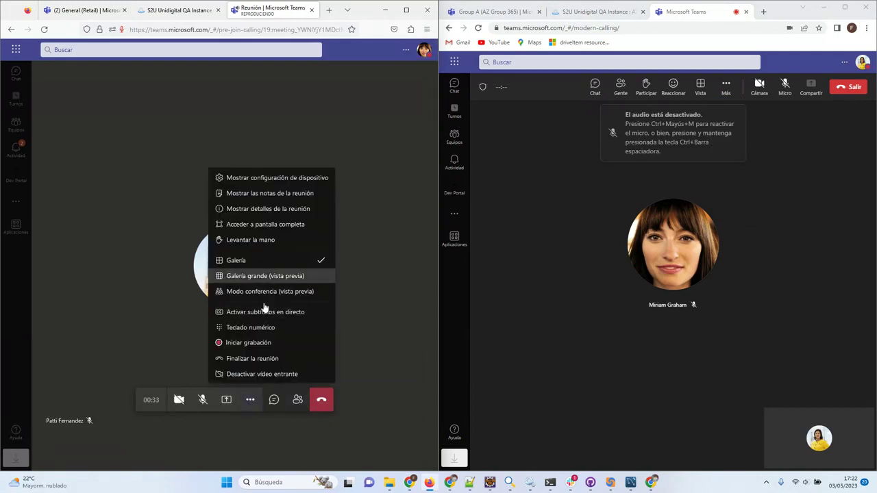
{"action": "left_click", "coordinate": [240, 342]}
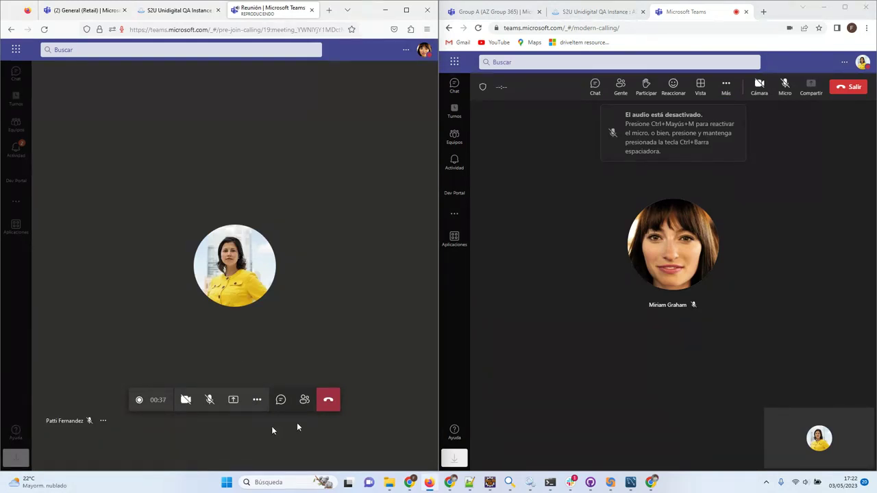
{"action": "left_click", "coordinate": [280, 400]}
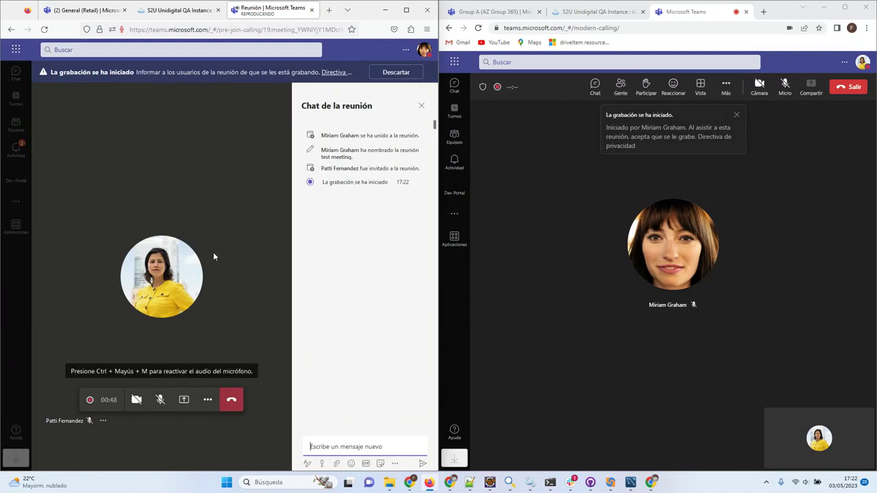
Stop the recording with Detener grabación, confirm, and switch to the Sakai meetings tab.
{"action": "left_click", "coordinate": [208, 399]}
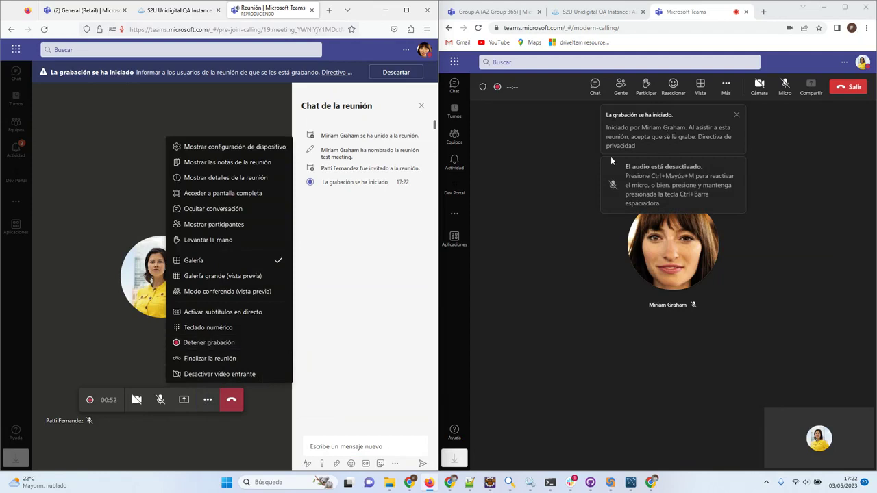
{"action": "left_click", "coordinate": [199, 344]}
{"action": "left_click", "coordinate": [274, 264]}
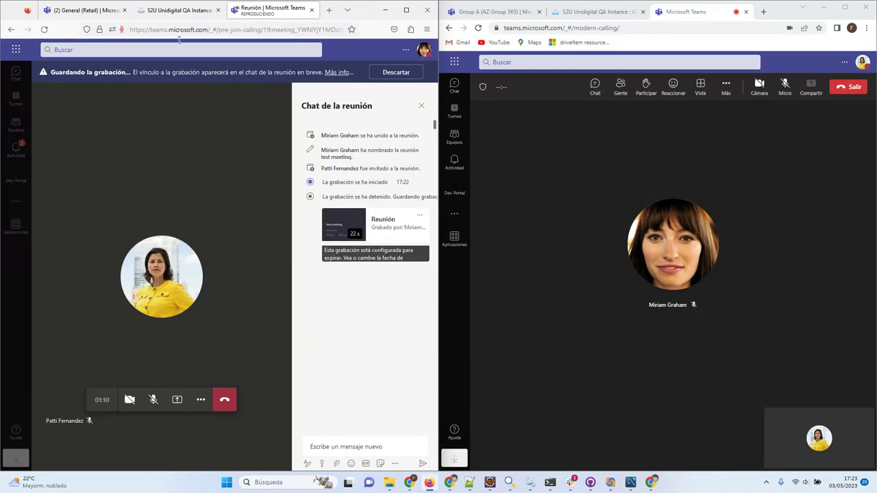
{"action": "left_click", "coordinate": [173, 10]}
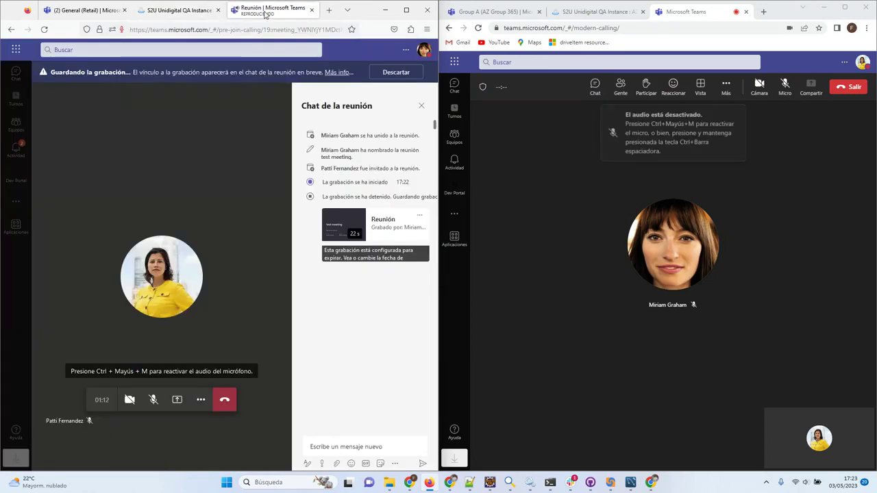
Hang up the call in both Teams windows, then open test meeting's ⋮ menu in the second Sakai window.
{"action": "left_click", "coordinate": [236, 9]}
{"action": "left_click", "coordinate": [224, 401]}
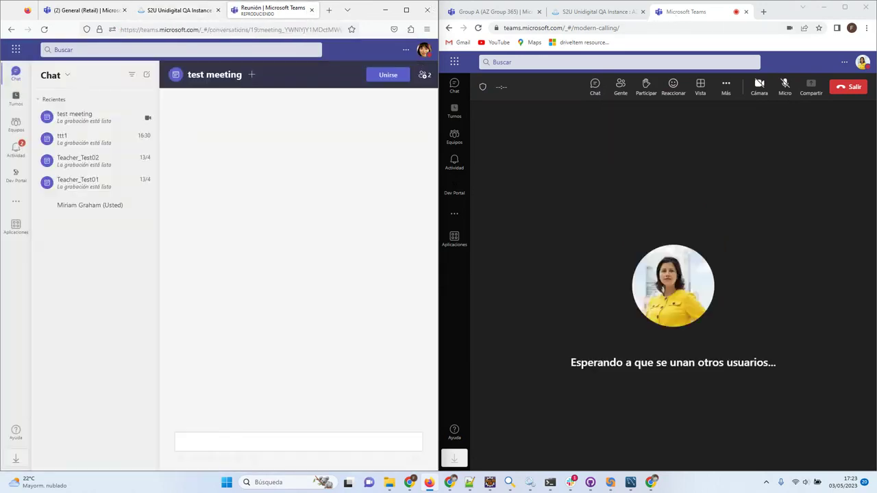
{"action": "left_click", "coordinate": [848, 86]}
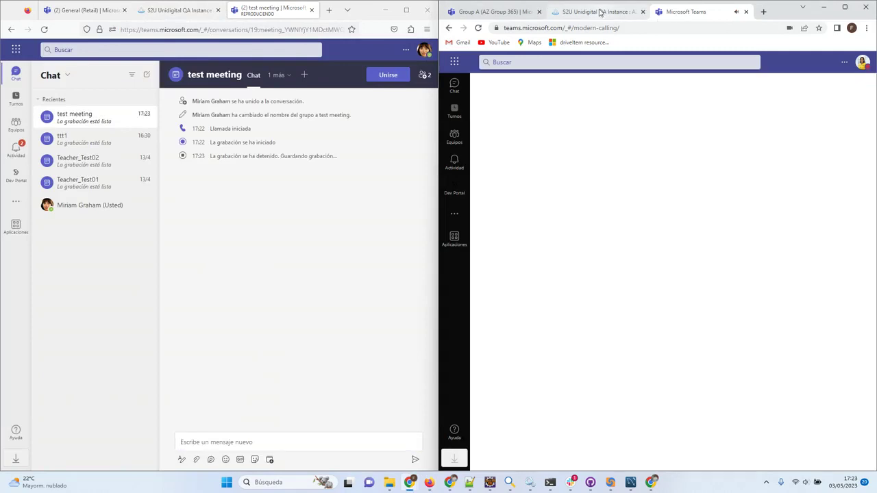
{"action": "left_click", "coordinate": [598, 12]}
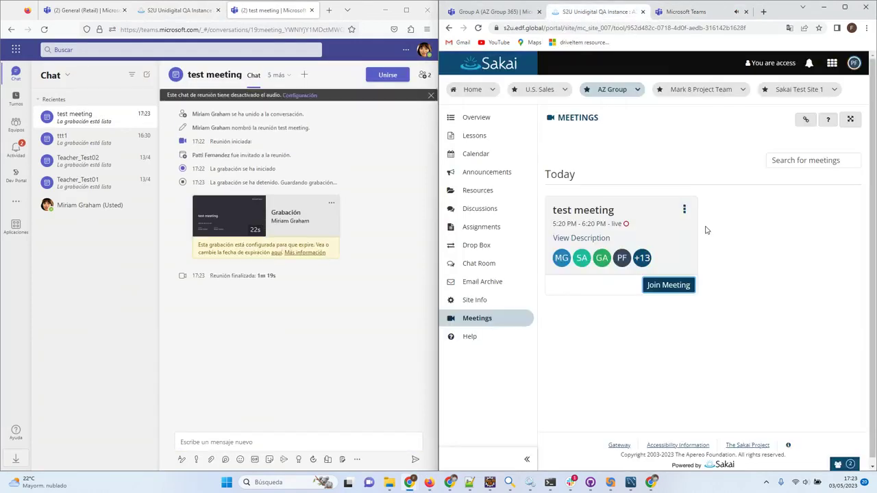
{"action": "left_click", "coordinate": [685, 210]}
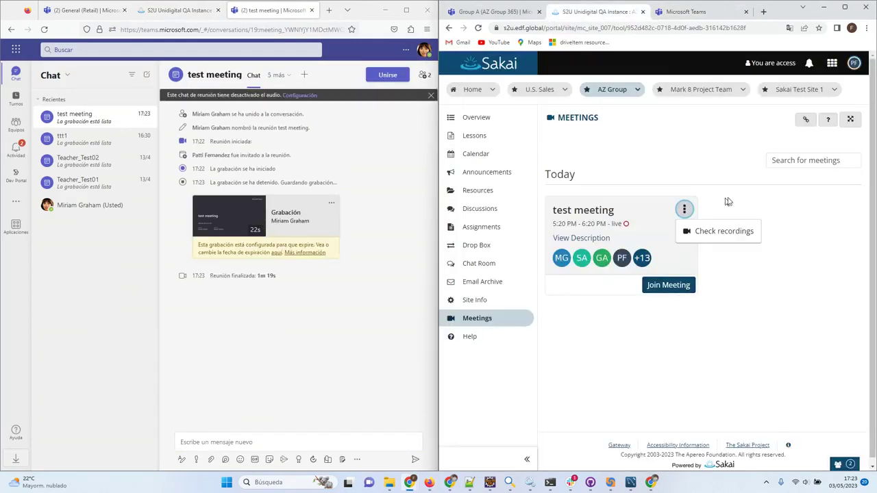
Play test meeting's .mp4 file from Check recordings, close the SharePoint player, and go Back.
{"action": "left_click", "coordinate": [177, 10]}
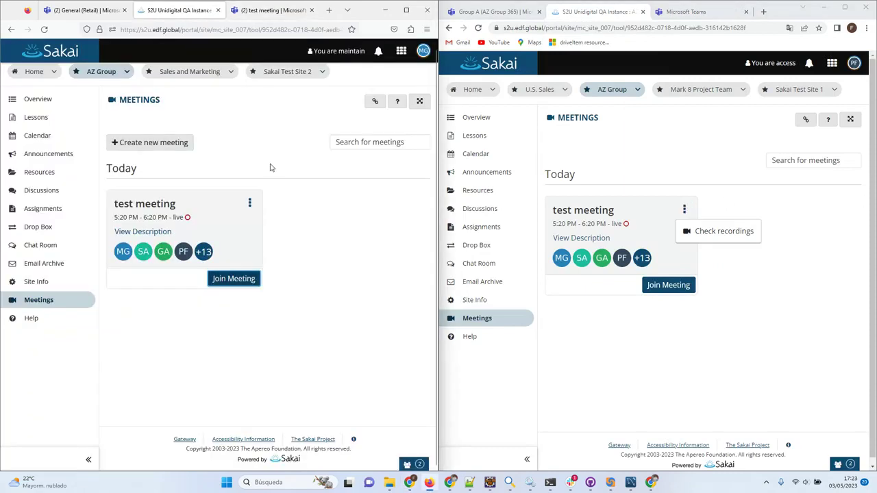
{"action": "left_click", "coordinate": [250, 204]}
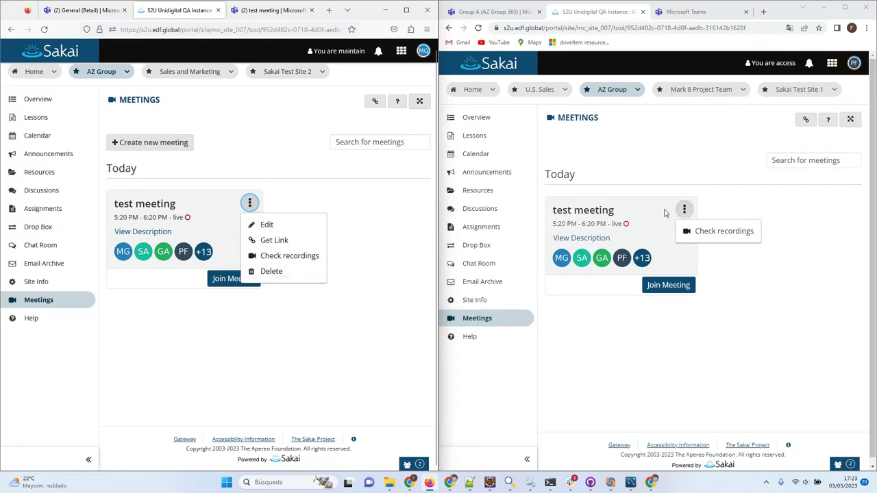
{"action": "left_click", "coordinate": [726, 233]}
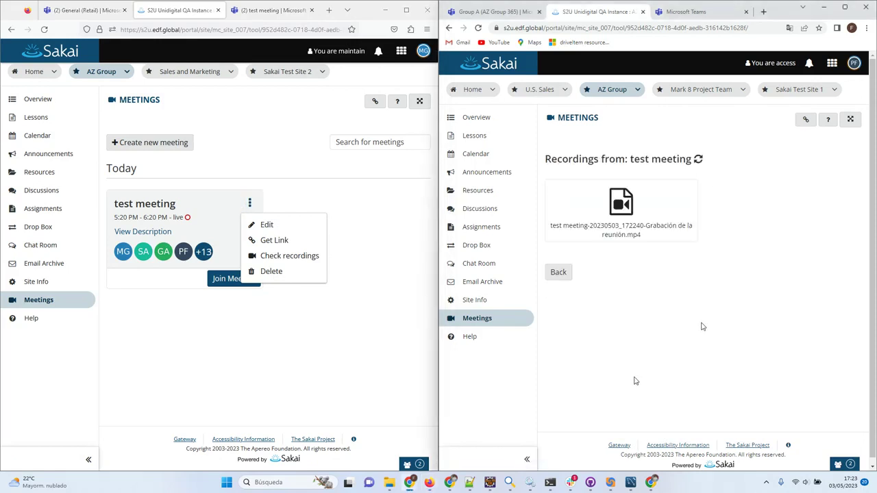
{"action": "left_click", "coordinate": [620, 210]}
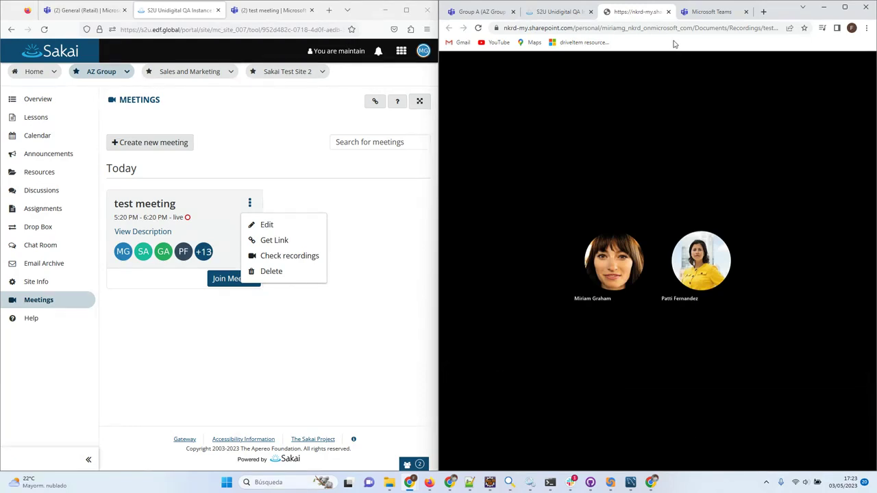
{"action": "left_click", "coordinate": [668, 12]}
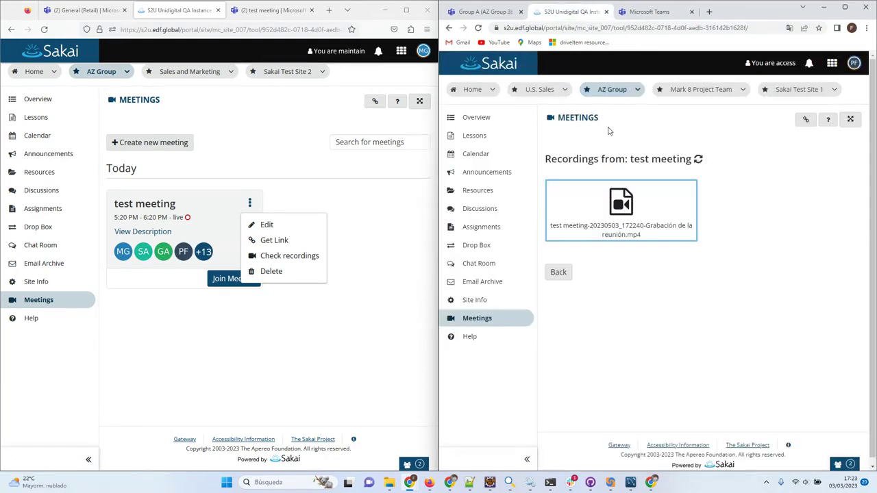
{"action": "left_click", "coordinate": [558, 272]}
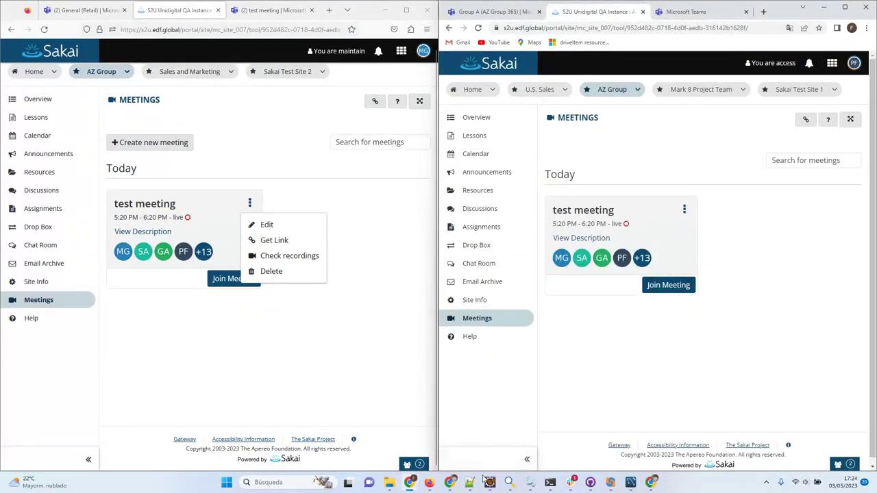
{"action": "mouse_move", "coordinate": [451, 484]}
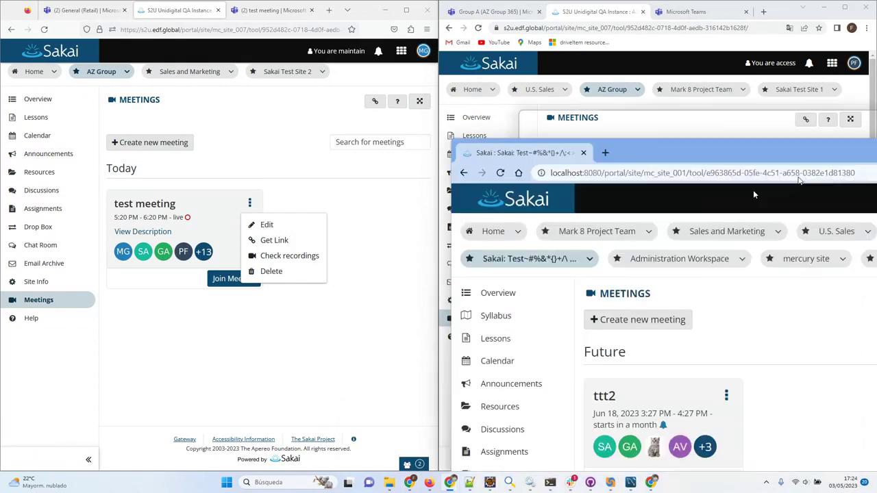
Center and maximize the localhost Sakai window and scroll through its Meetings page.
{"action": "left_click_drag", "start_coordinate": [768, 155], "coordinate": [465, 140]}
{"action": "double_click", "coordinate": [465, 141]}
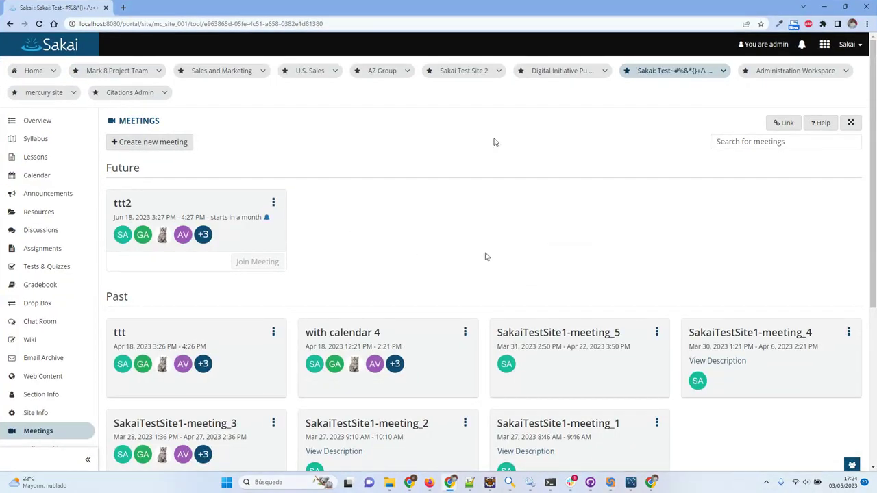
{"action": "scroll", "coordinate": [466, 257], "scroll_direction": "down", "scroll_amount": 2}
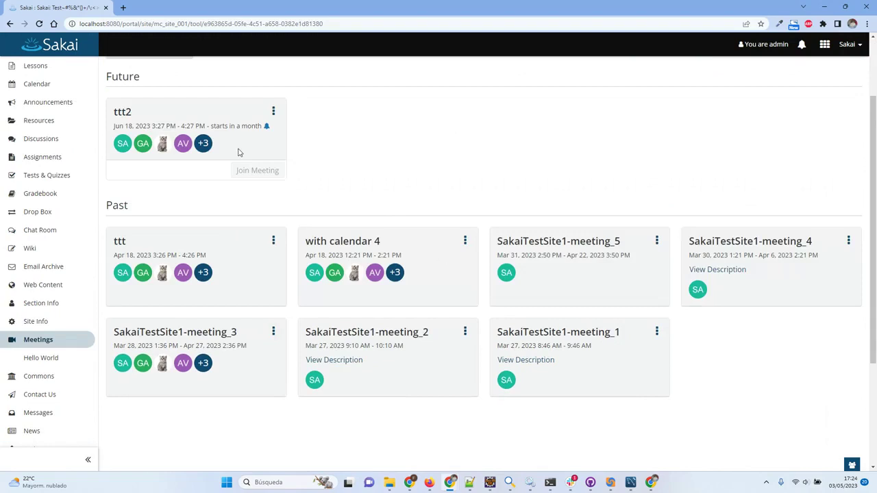
{"action": "scroll", "coordinate": [243, 158], "scroll_direction": "up", "scroll_amount": 1}
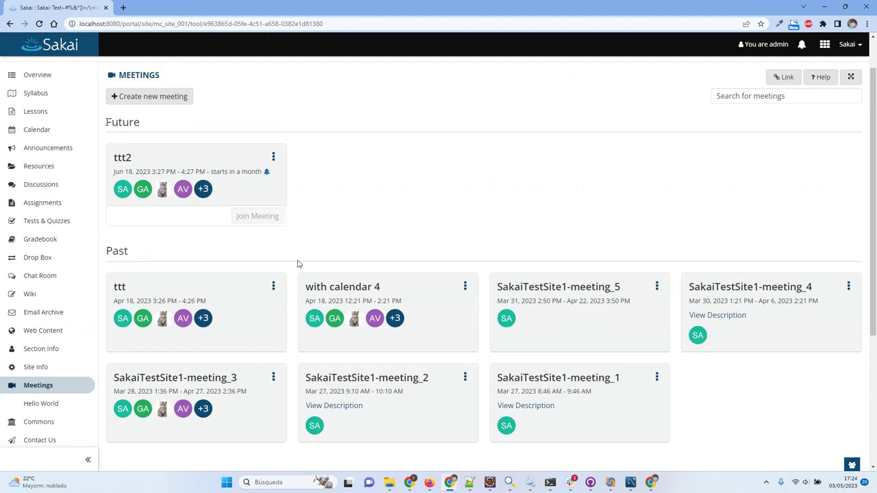
Highlight the Future and Past headings and ttt2's start-time notes.
{"action": "left_click_drag", "start_coordinate": [111, 122], "coordinate": [161, 125]}
{"action": "triple_click", "coordinate": [137, 255]}
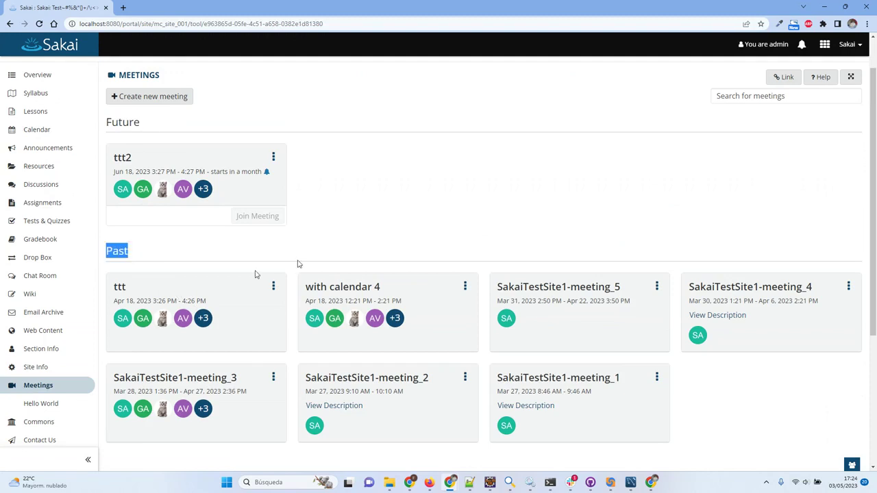
{"action": "left_click", "coordinate": [255, 274]}
{"action": "triple_click", "coordinate": [260, 255]}
{"action": "left_click", "coordinate": [298, 264]}
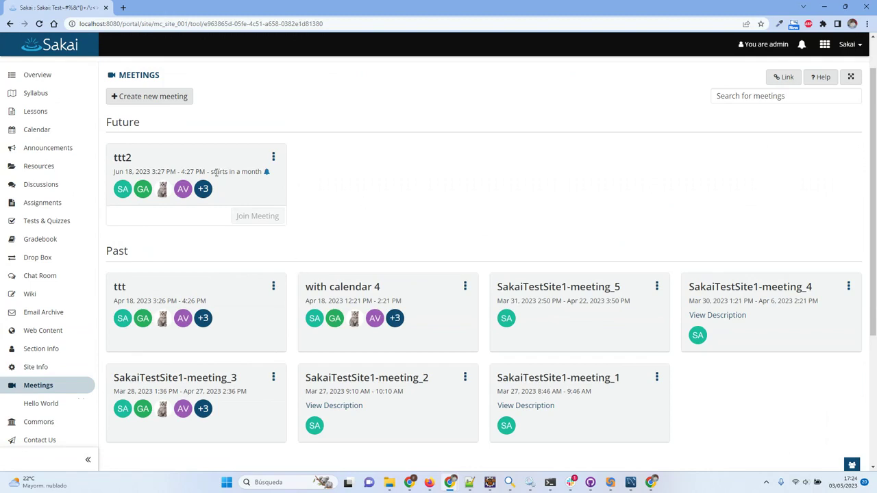
{"action": "left_click_drag", "start_coordinate": [222, 172], "coordinate": [417, 228]}
{"action": "left_click", "coordinate": [235, 190]}
{"action": "left_click_drag", "start_coordinate": [212, 172], "coordinate": [248, 172]}
{"action": "left_click", "coordinate": [377, 210]}
Search the meetings for 'mee', then delete the search text.
{"action": "left_click", "coordinate": [754, 96]}
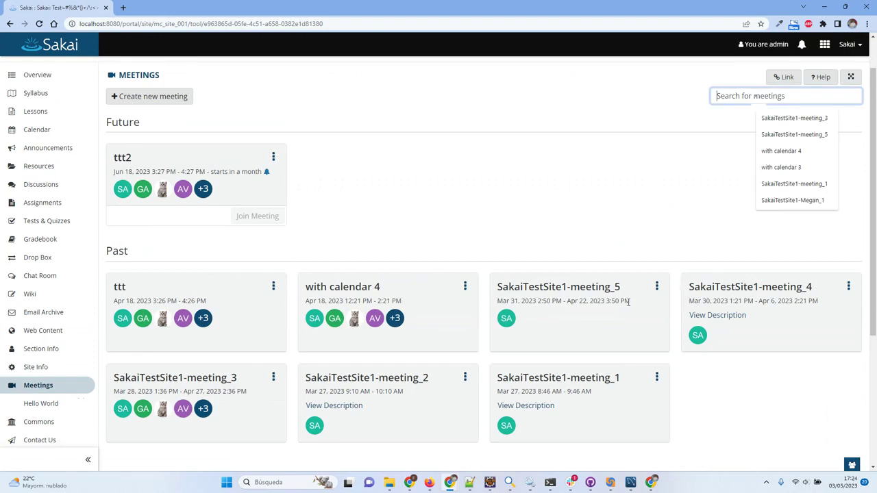
{"action": "type", "text": "mee"}
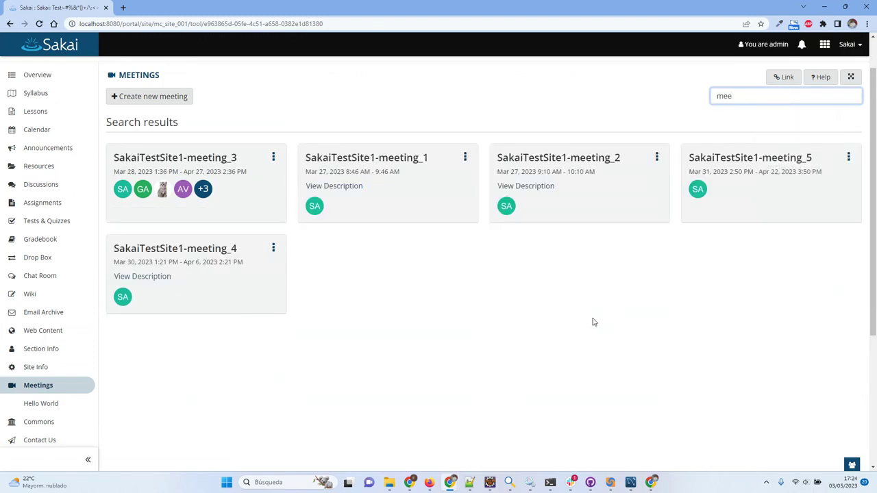
{"action": "key", "text": "BackSpace"}
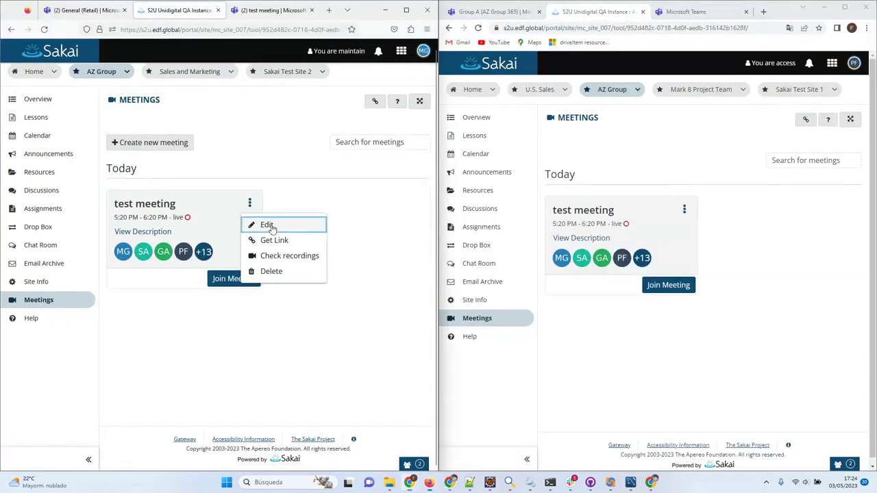
Open test meeting's Edit form, scroll through it, and Cancel without changes.
{"action": "left_click", "coordinate": [271, 226]}
{"action": "scroll", "coordinate": [336, 340], "scroll_direction": "down", "scroll_amount": 2}
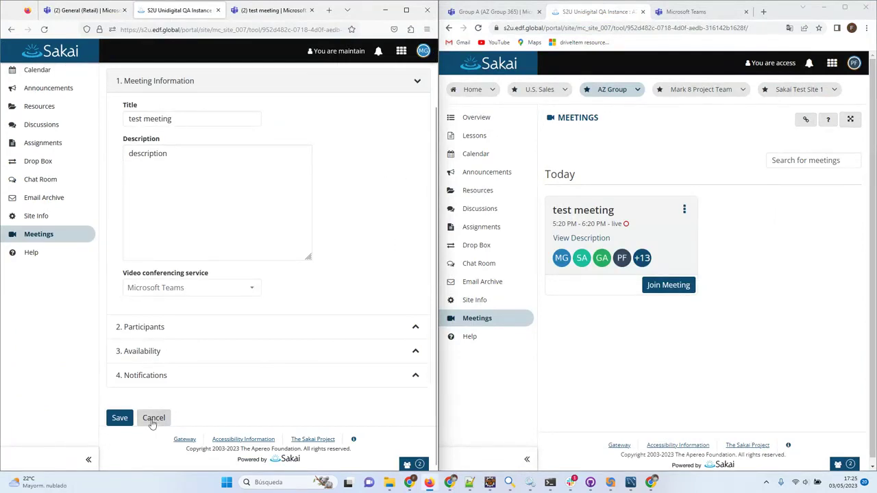
{"action": "left_click", "coordinate": [153, 419]}
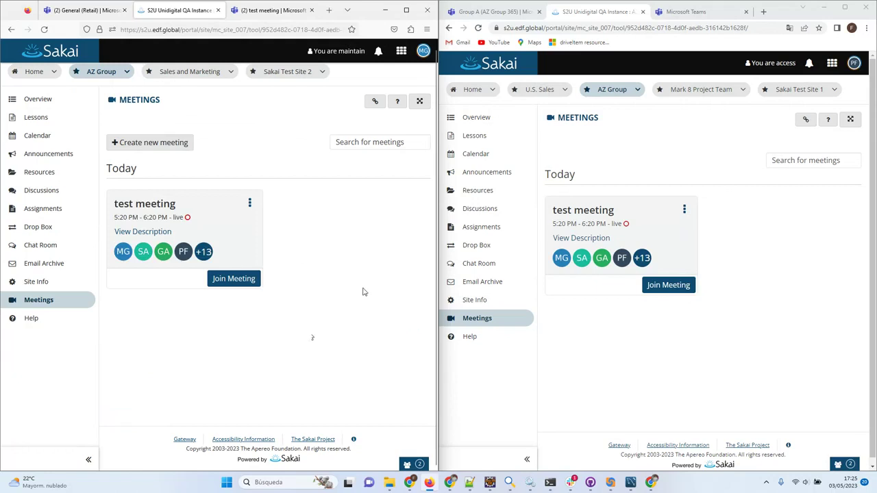
{"action": "mouse_move", "coordinate": [410, 484]}
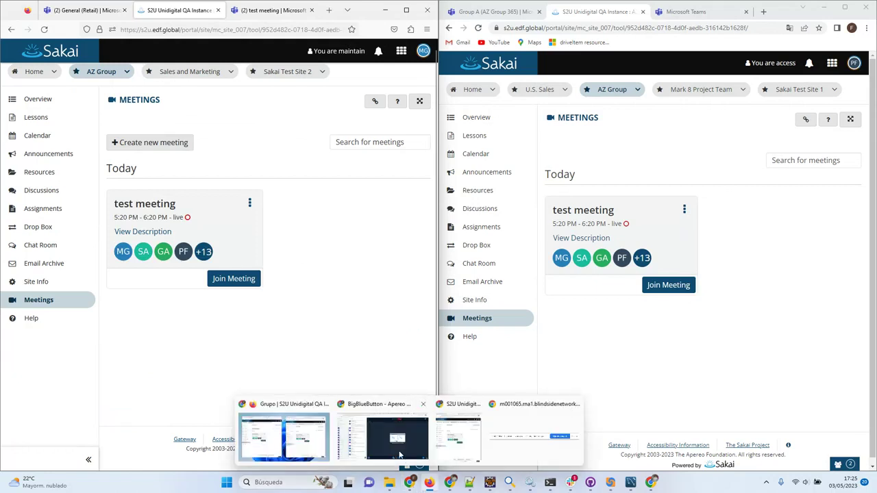
Switch between the BigBlueButton and Sakai Chrome windows, then drag the BigBlueButton window off the right edge.
{"action": "left_click", "coordinate": [385, 435]}
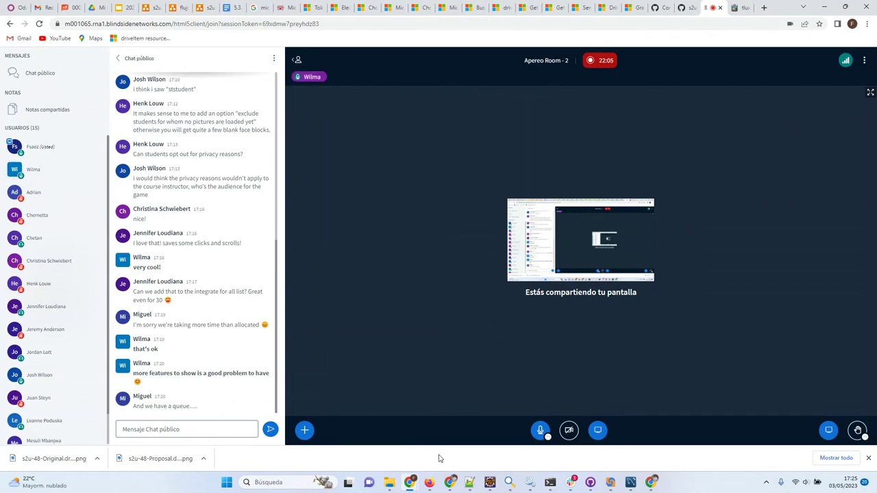
{"action": "mouse_move", "coordinate": [410, 483]}
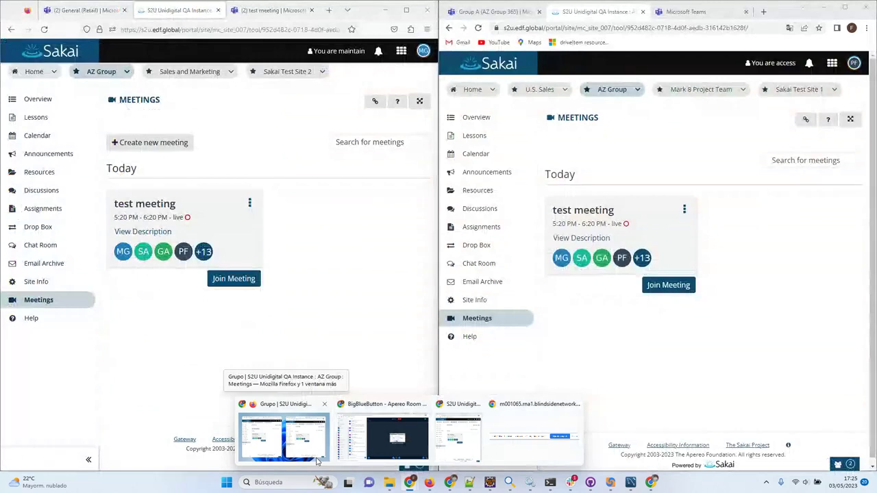
{"action": "left_click", "coordinate": [322, 439]}
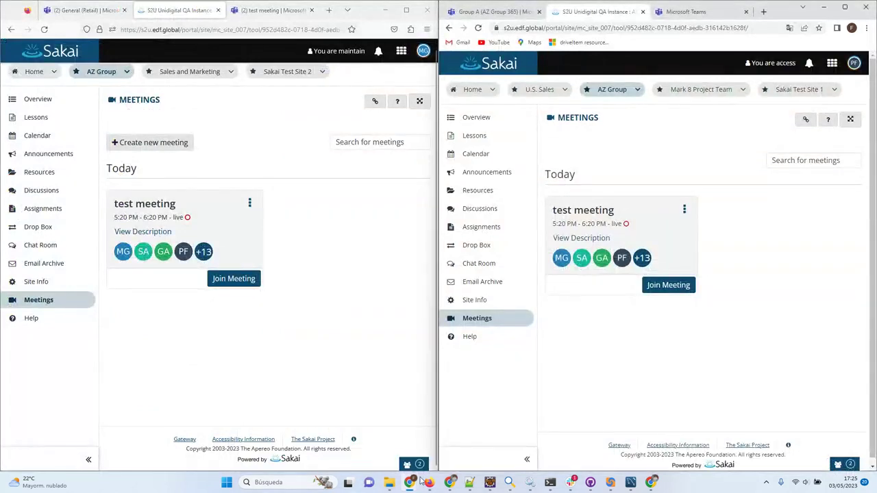
{"action": "mouse_move", "coordinate": [409, 483]}
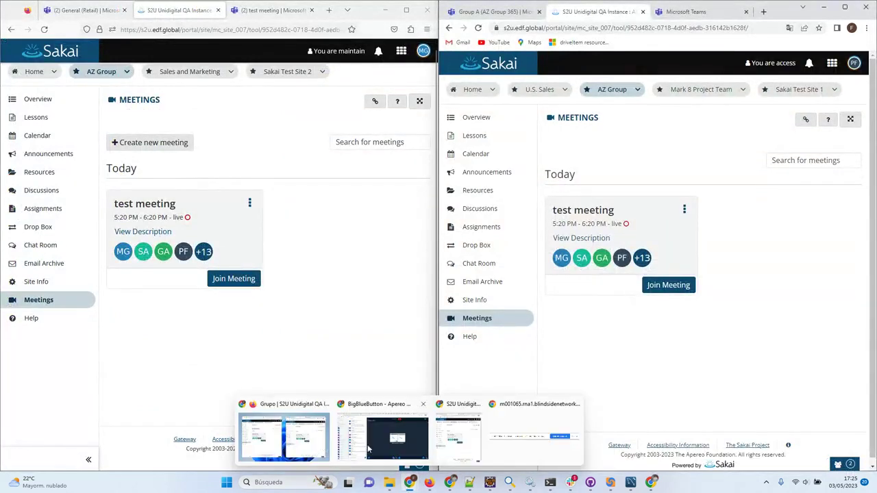
{"action": "left_click", "coordinate": [383, 439]}
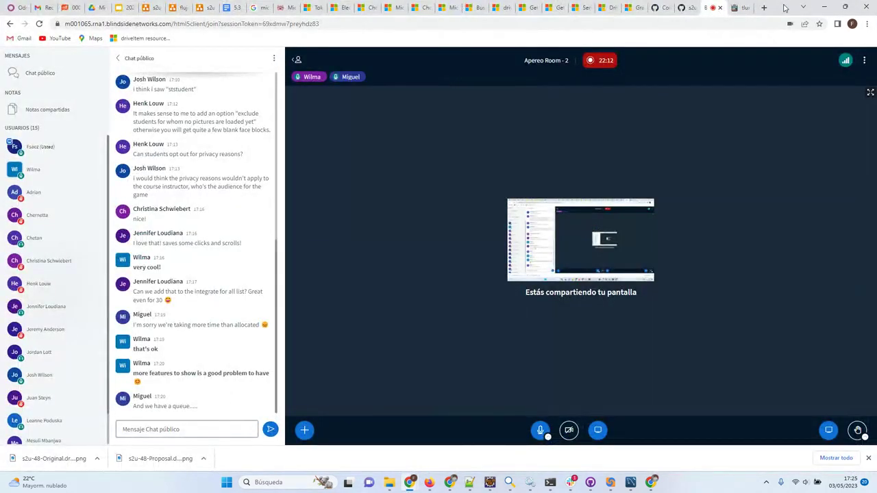
{"action": "left_click_drag", "start_coordinate": [782, 8], "coordinate": [876, 10]}
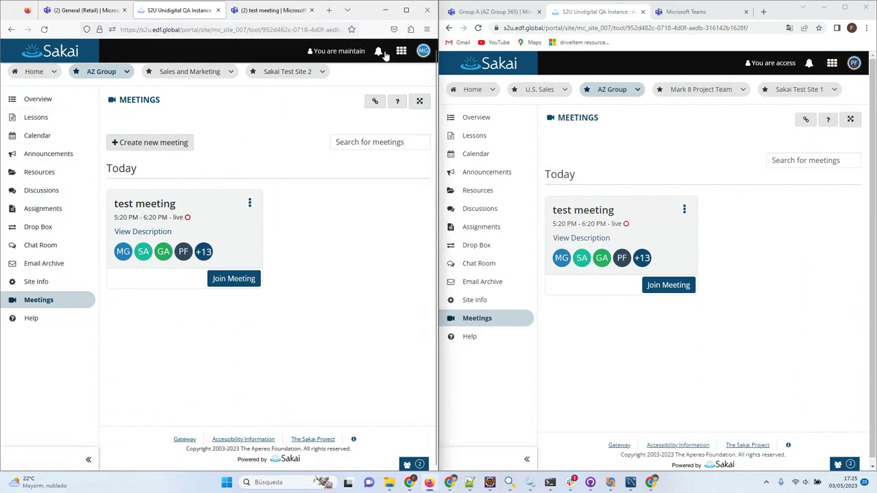
Log out of the teacher account, log in as admin, and decline saving the password.
{"action": "left_click", "coordinate": [424, 51]}
{"action": "left_click", "coordinate": [327, 184]}
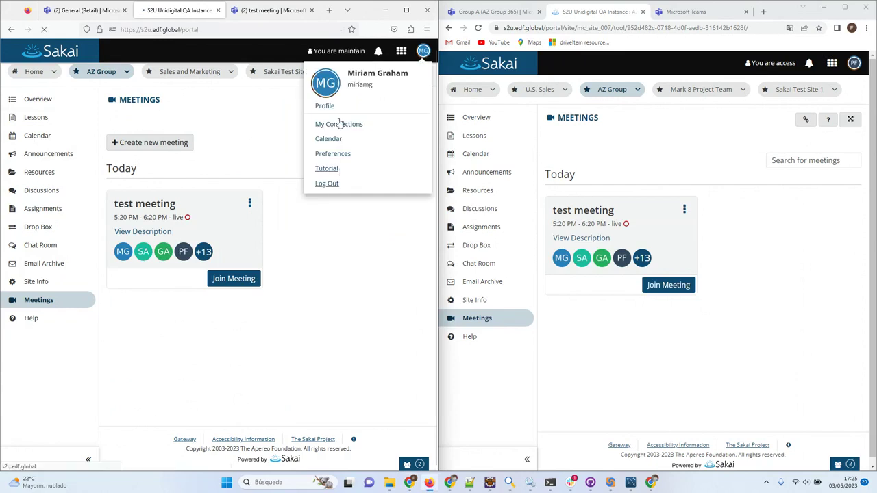
{"action": "type", "text": "adm"}
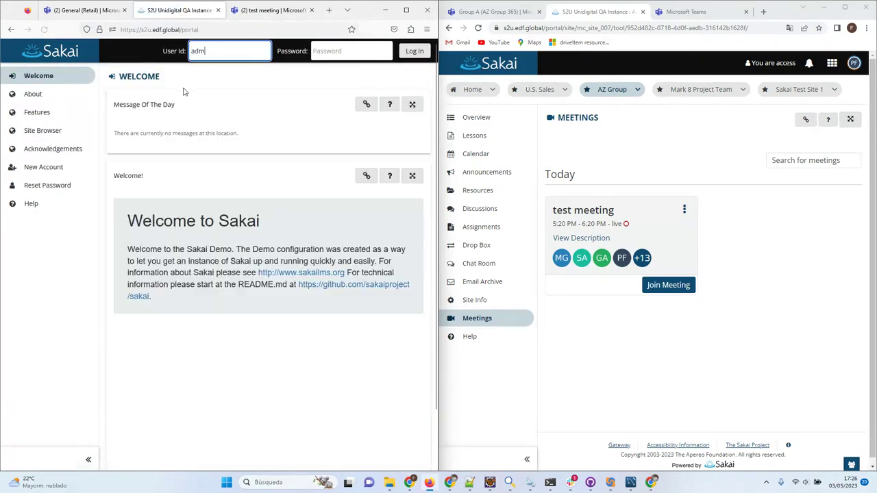
{"action": "type", "text": "in"}
{"action": "key", "text": "Tab"}
{"action": "type", "text": "admin"}
{"action": "key", "text": "Return"}
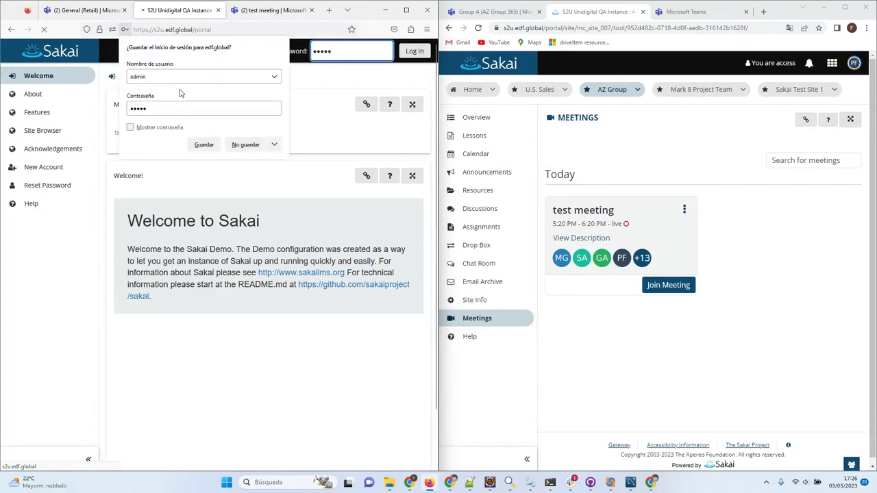
{"action": "left_click", "coordinate": [251, 147]}
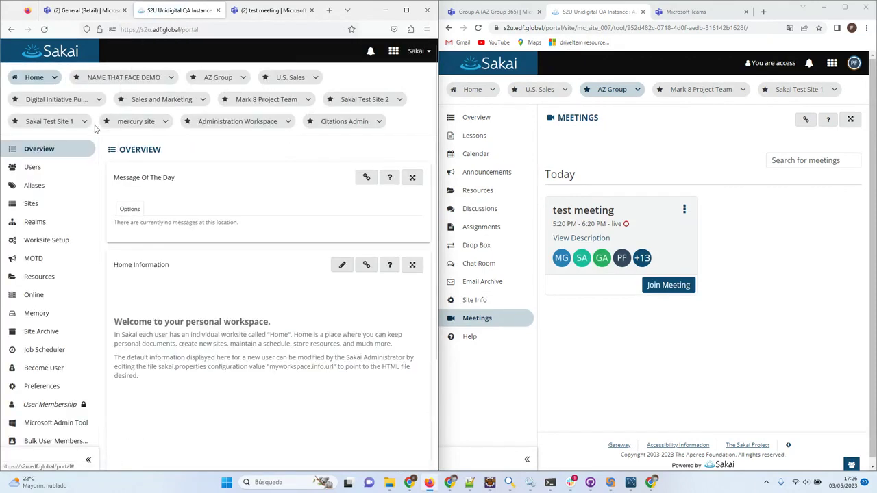
Open the maximized Microsoft Admin Tool, expand AZ Group, and open the AZ Group site in a new tab.
{"action": "scroll", "coordinate": [87, 276], "scroll_direction": "down", "scroll_amount": 3}
{"action": "left_click", "coordinate": [37, 288]}
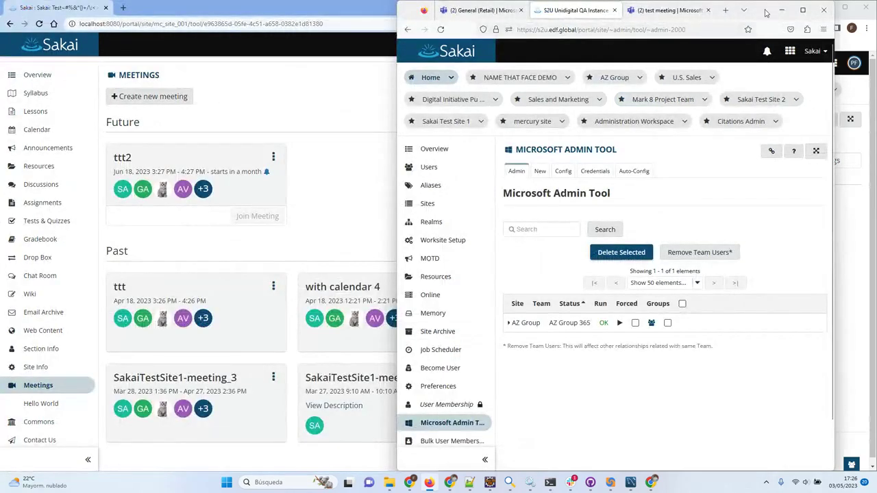
{"action": "double_click", "coordinate": [760, 12]}
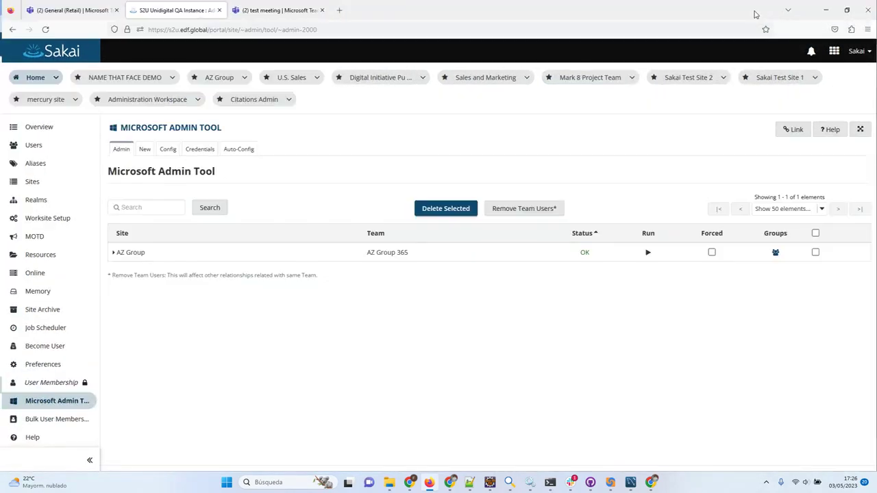
{"action": "left_click", "coordinate": [131, 253]}
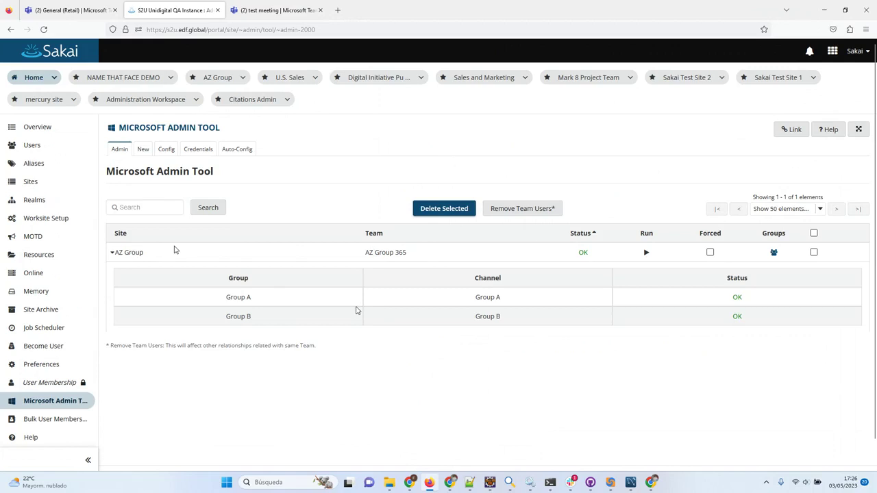
{"action": "mouse_move", "coordinate": [356, 311]}
{"action": "middle_click", "coordinate": [218, 79]}
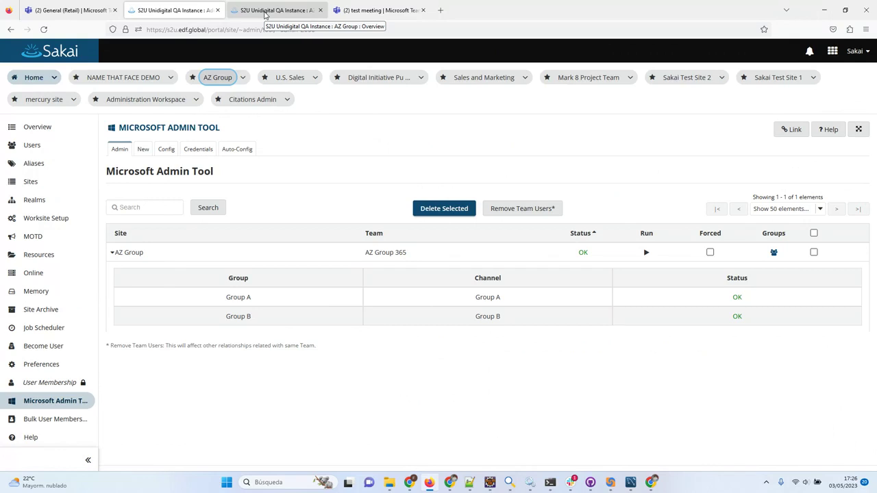
View the AZ Group 365 team and its Group A channel in Teams, then return to the AZ Group overview.
{"action": "left_click", "coordinate": [264, 11]}
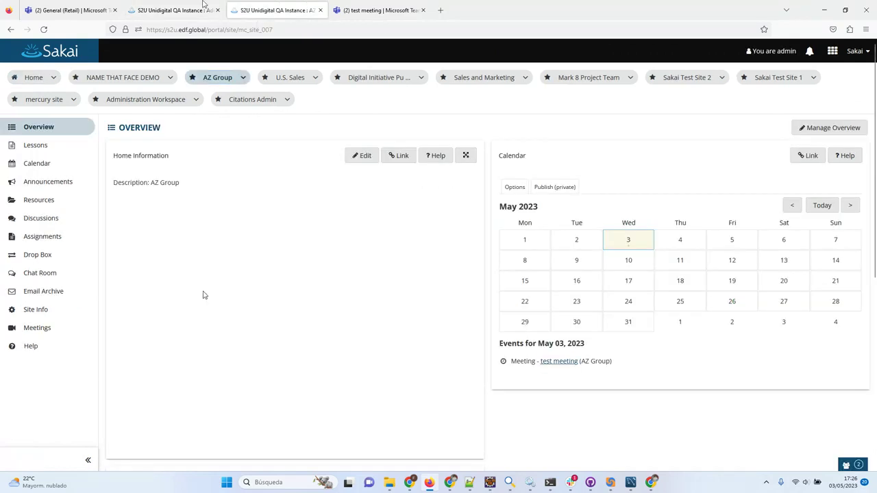
{"action": "left_click", "coordinate": [389, 11]}
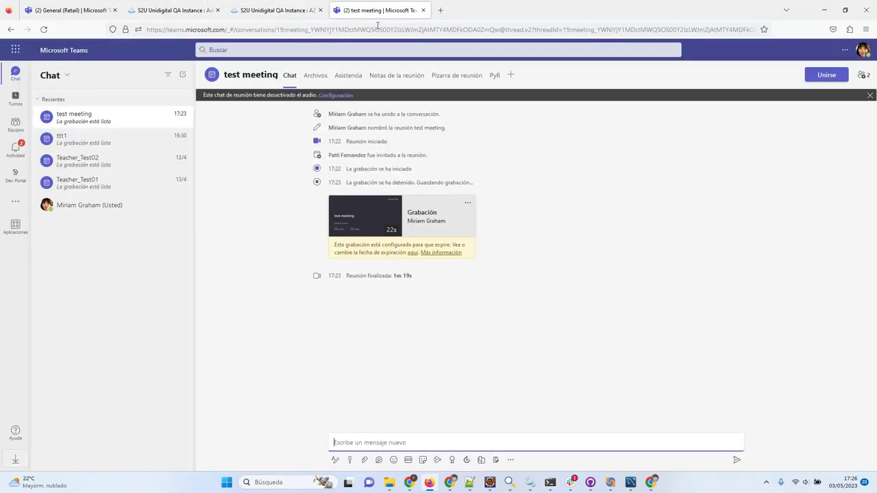
{"action": "left_click", "coordinate": [15, 127]}
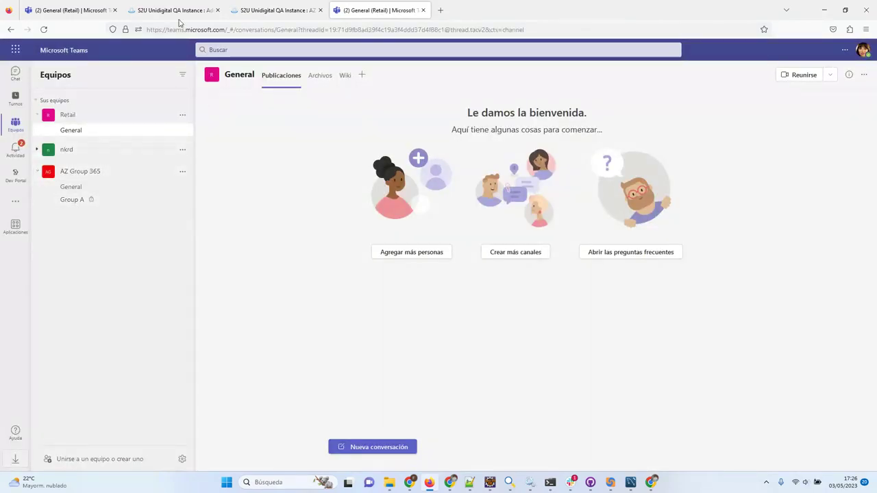
{"action": "left_click", "coordinate": [261, 13]}
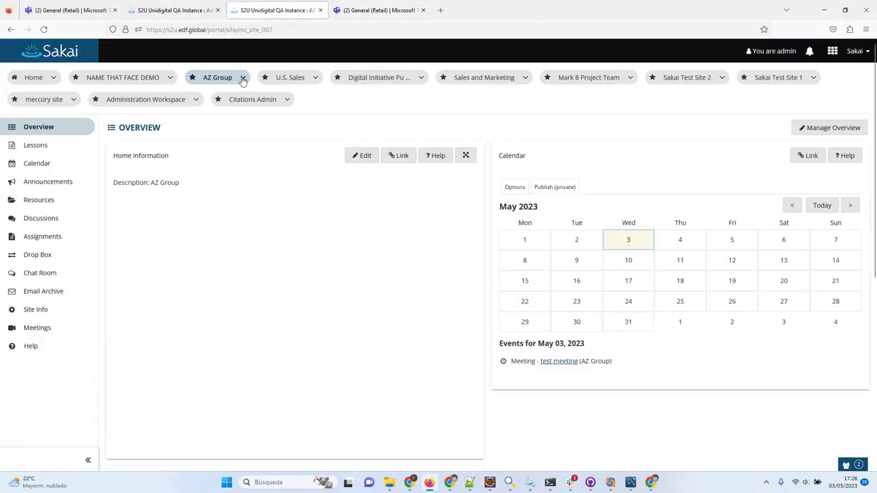
Review Group A and Group B members under Site Info > Manage Groups, then open Teams' Group A channel.
{"action": "left_click", "coordinate": [40, 310]}
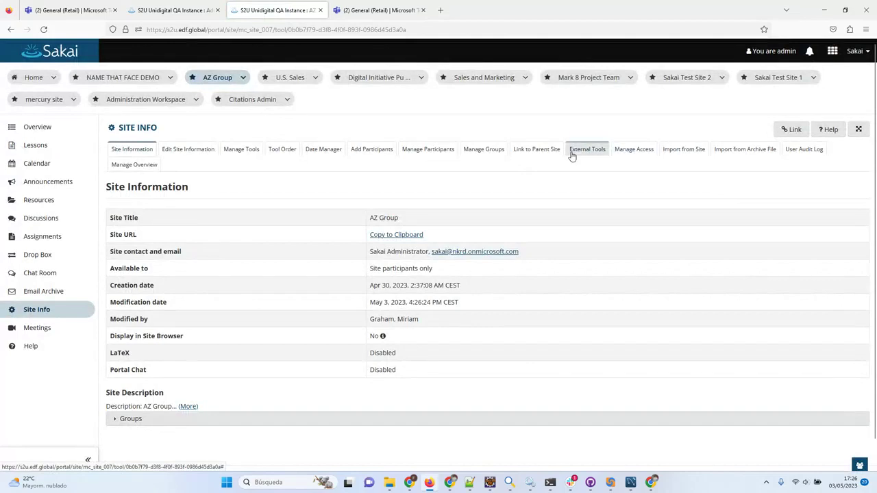
{"action": "left_click", "coordinate": [483, 148]}
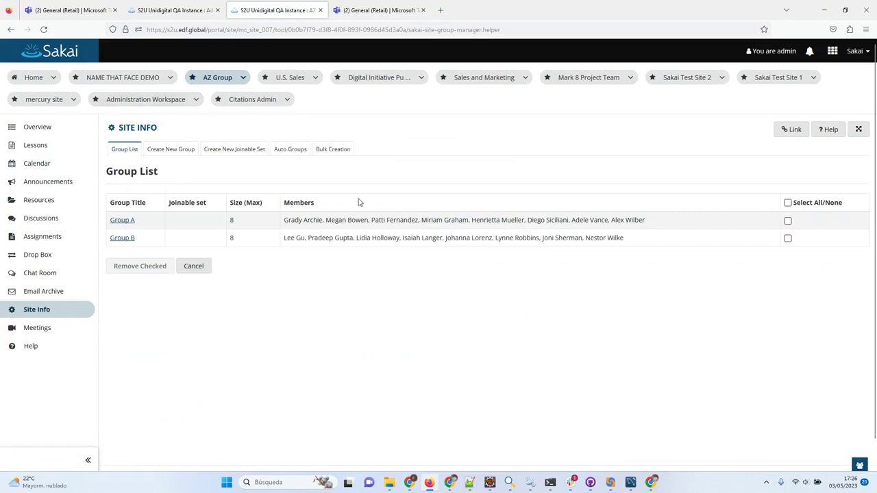
{"action": "left_click", "coordinate": [389, 15]}
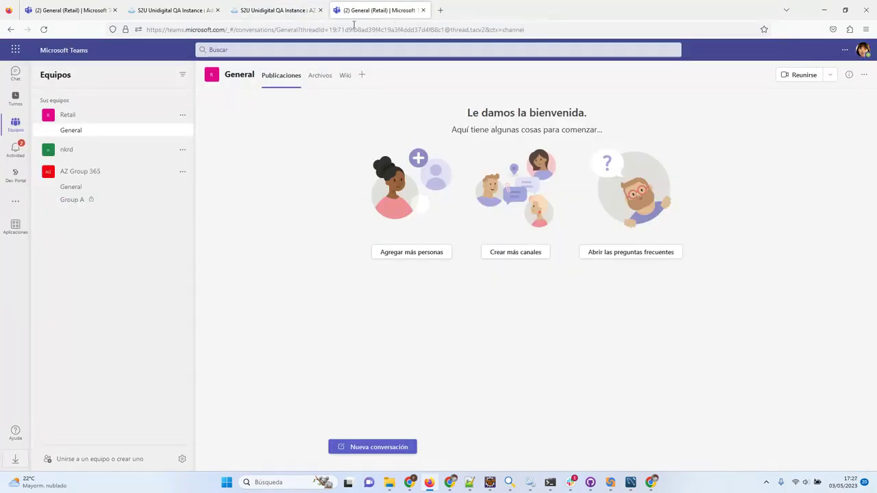
{"action": "left_click", "coordinate": [303, 16]}
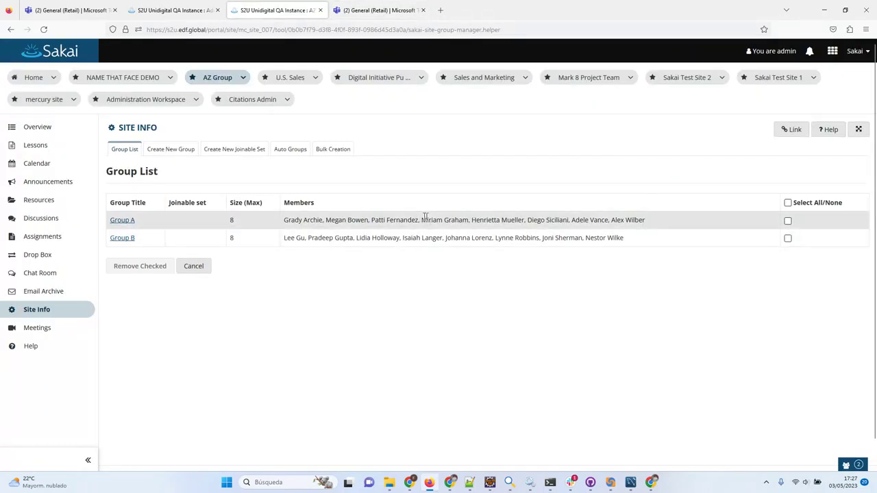
{"action": "left_click_drag", "start_coordinate": [420, 219], "coordinate": [470, 219]}
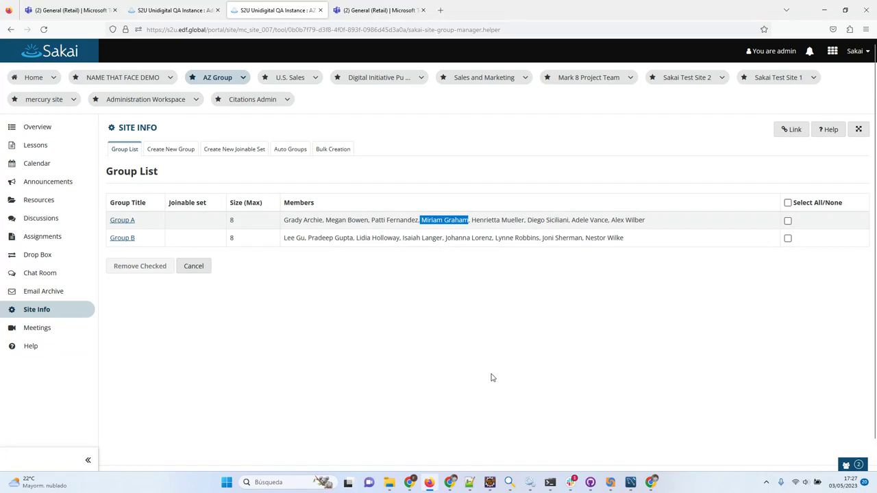
{"action": "left_click", "coordinate": [391, 18]}
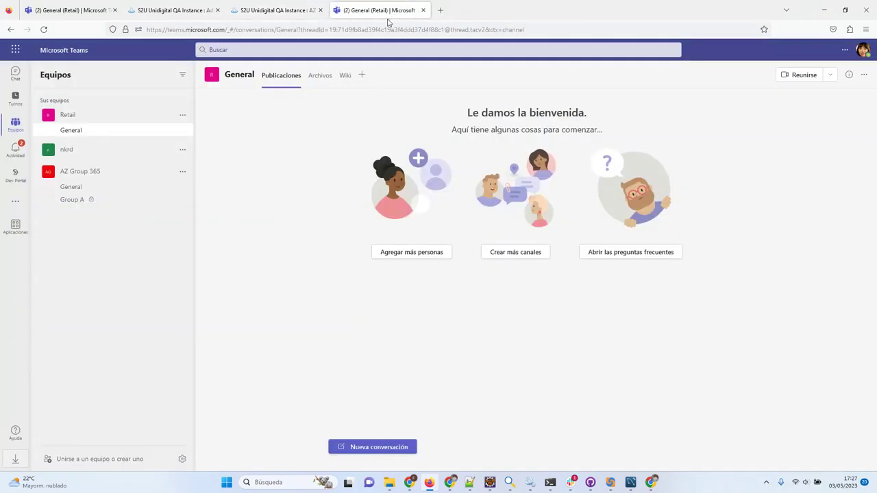
{"action": "left_click", "coordinate": [70, 205]}
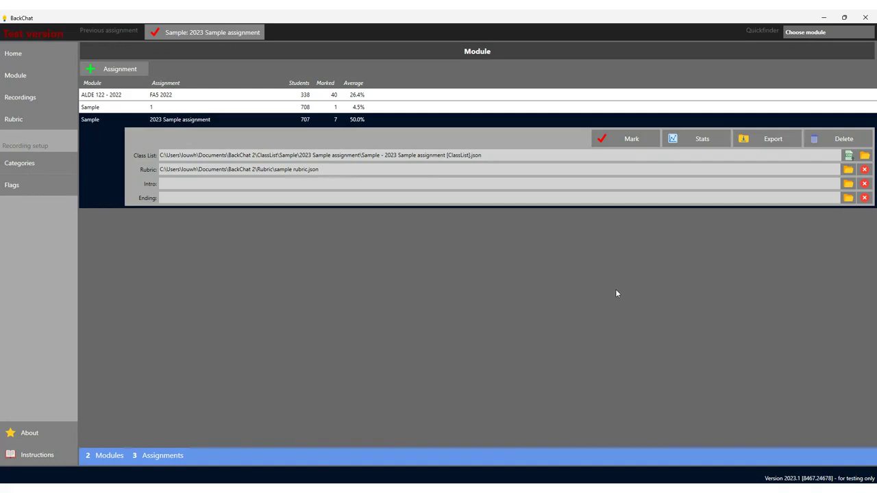
Select the 2023 Sample assignment and put the cursor in the empty Intro field.
{"action": "left_click", "coordinate": [545, 250]}
{"action": "left_click", "coordinate": [615, 208]}
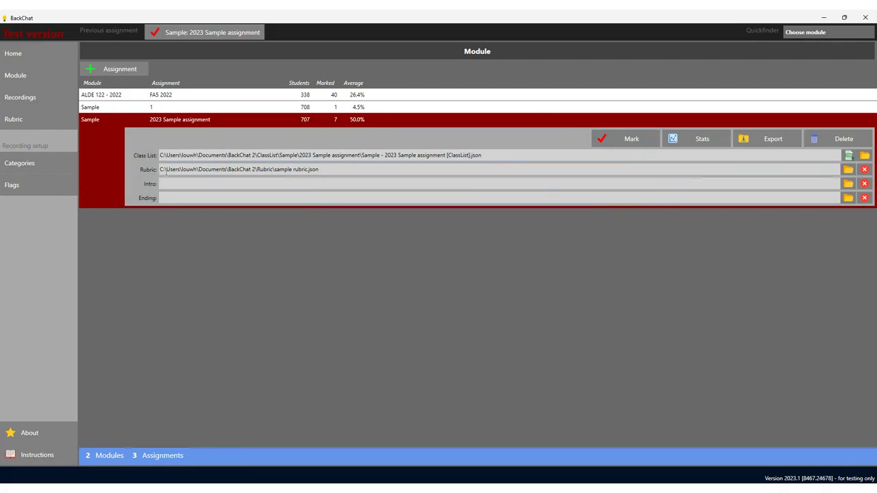
{"action": "left_click", "coordinate": [166, 184]}
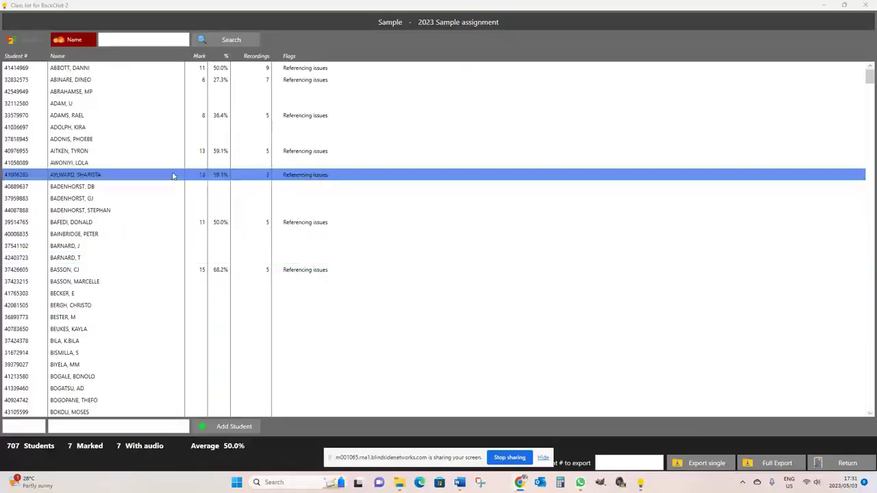
Open the next unmarked student's marking window and expand all rubric item descriptions.
{"action": "left_click", "coordinate": [148, 156]}
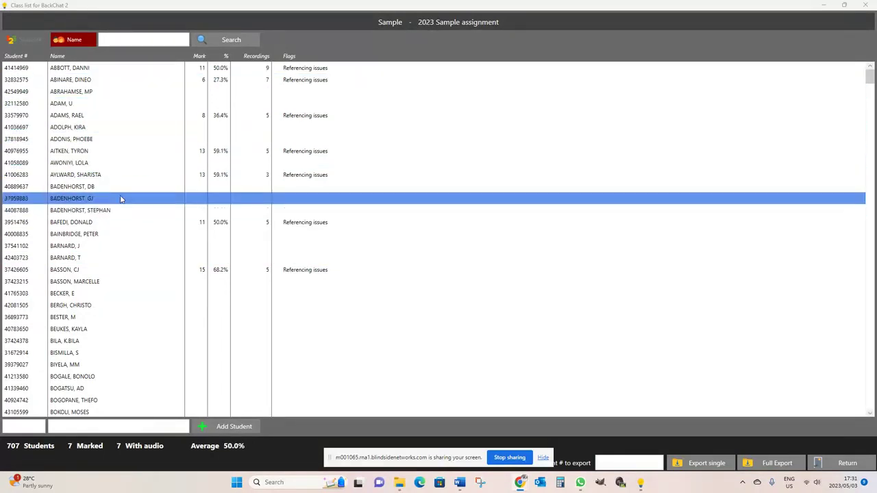
{"action": "double_click", "coordinate": [102, 140]}
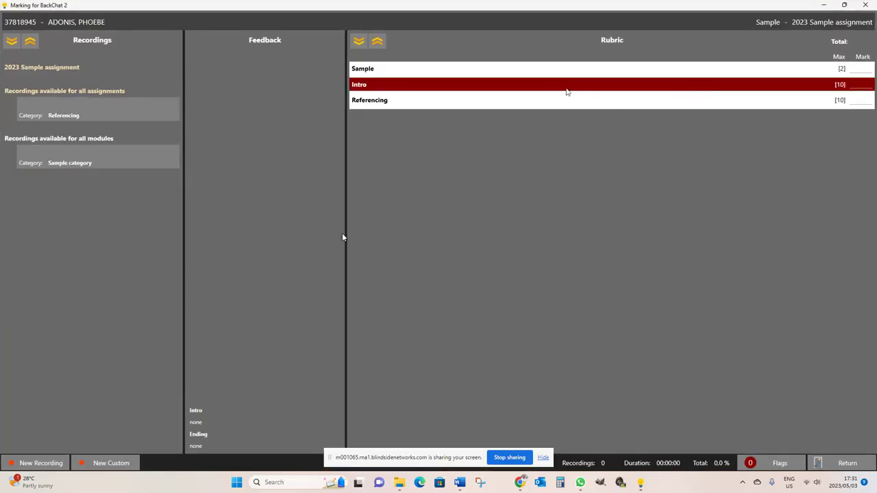
{"action": "mouse_move", "coordinate": [566, 91]}
{"action": "left_click", "coordinate": [633, 73]}
{"action": "left_click", "coordinate": [622, 97]}
{"action": "left_click", "coordinate": [619, 123]}
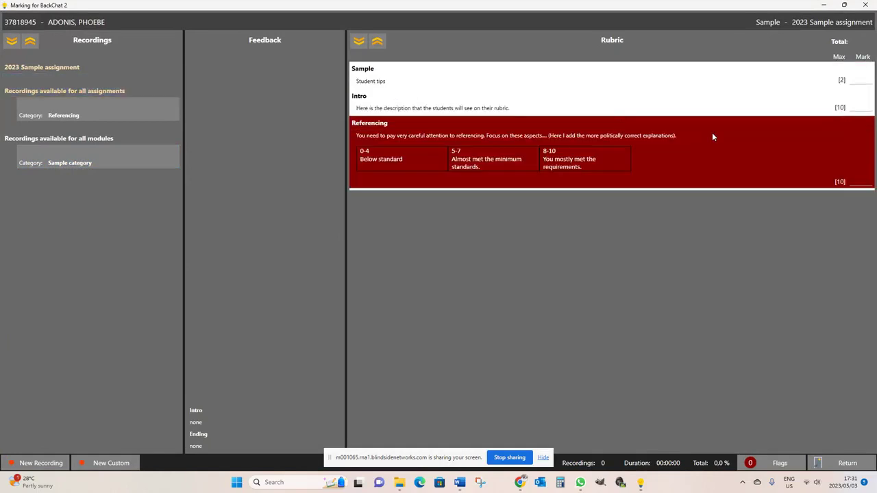
Enter rubric marks 1 for Sample, 2 for Intro and 4 for Referencing.
{"action": "type", "text": "1"}
{"action": "key", "text": "Tab"}
{"action": "type", "text": "2"}
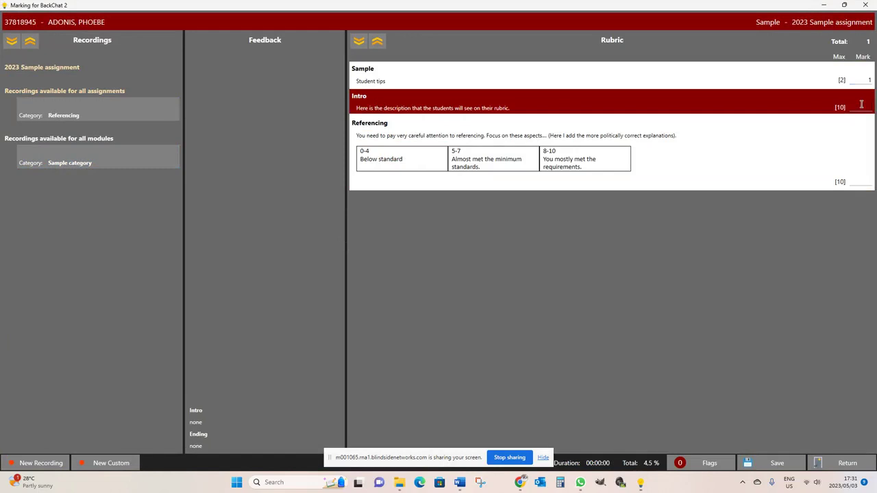
{"action": "key", "text": "Tab"}
{"action": "type", "text": "4"}
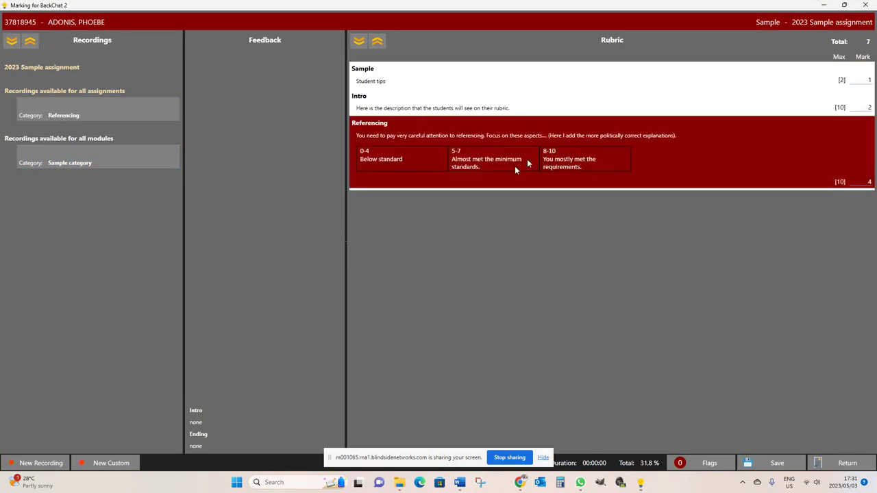
{"action": "left_click", "coordinate": [29, 84]}
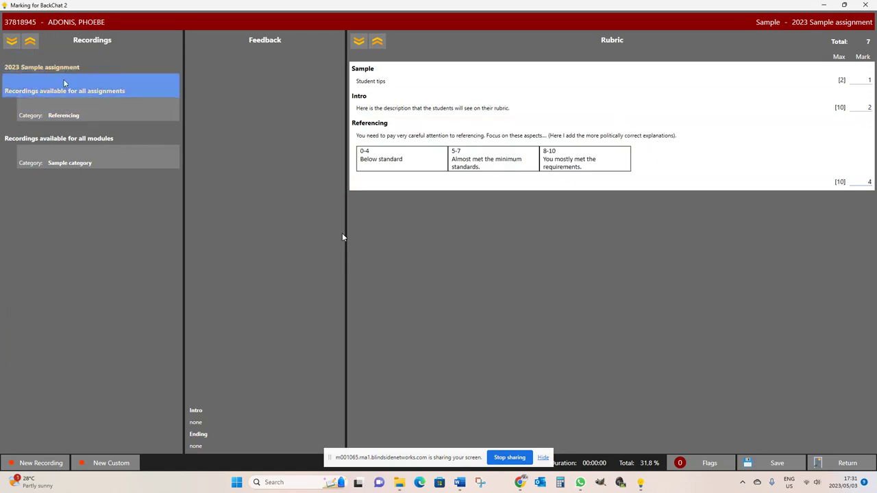
From the Referencing category, add five recordings, No in-text references through Reference list not correlating, to Feedback.
{"action": "left_click", "coordinate": [69, 115]}
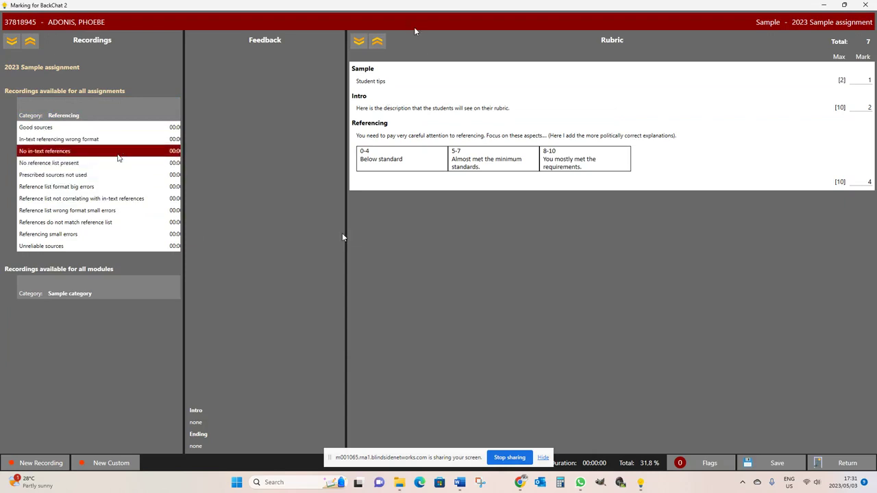
{"action": "left_click", "coordinate": [50, 152]}
{"action": "left_click", "coordinate": [52, 175]}
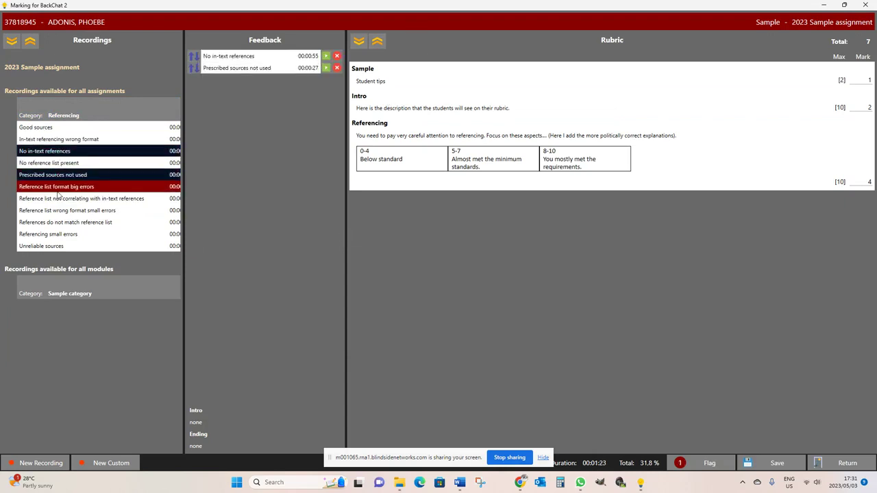
{"action": "left_click", "coordinate": [55, 186]}
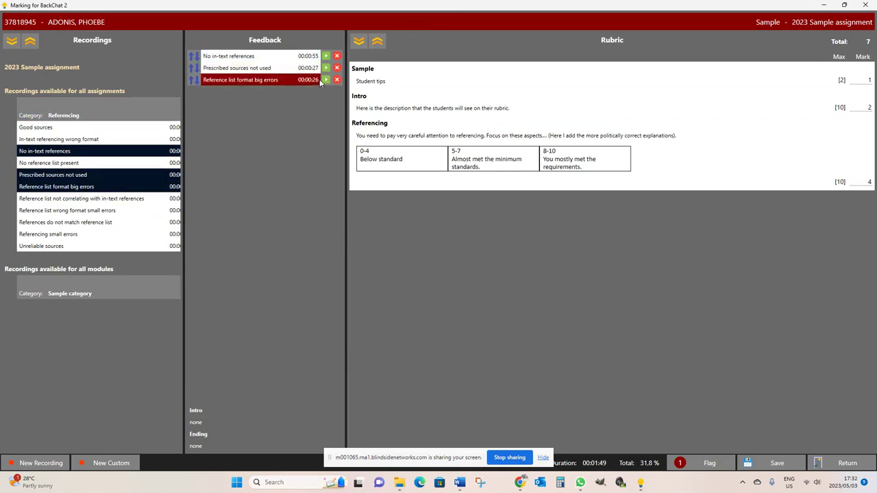
{"action": "left_click", "coordinate": [97, 210]}
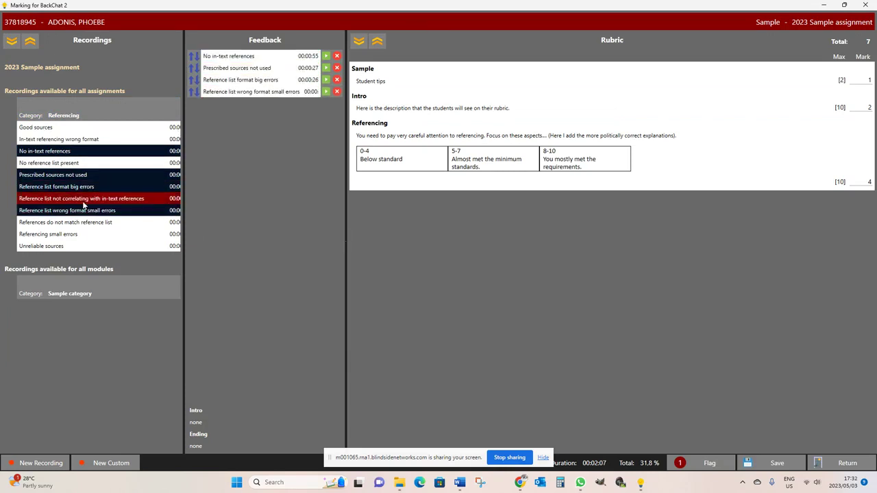
{"action": "left_click", "coordinate": [82, 200]}
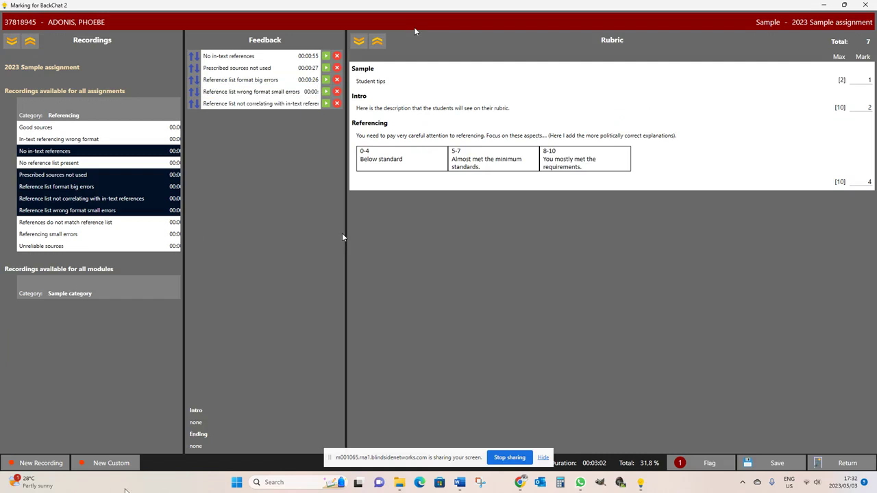
Record and save a 5-second custom audio comment, then move it up one place in Feedback.
{"action": "left_click", "coordinate": [113, 464]}
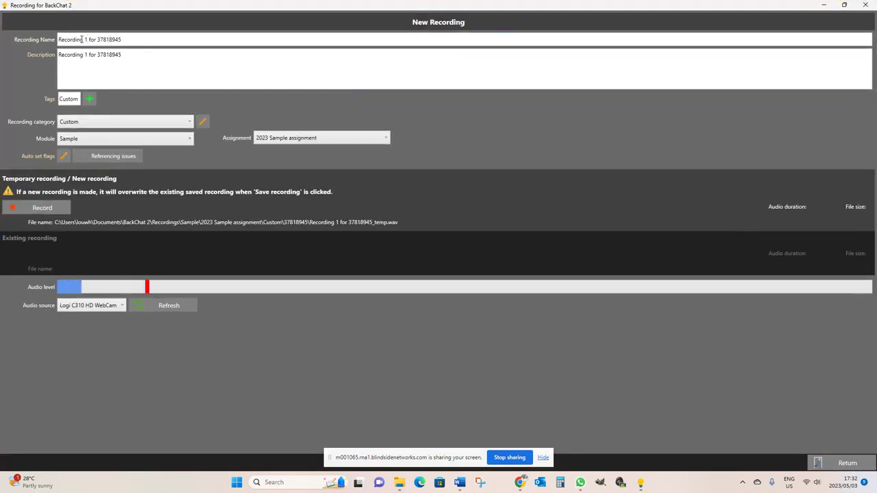
{"action": "left_click", "coordinate": [42, 207]}
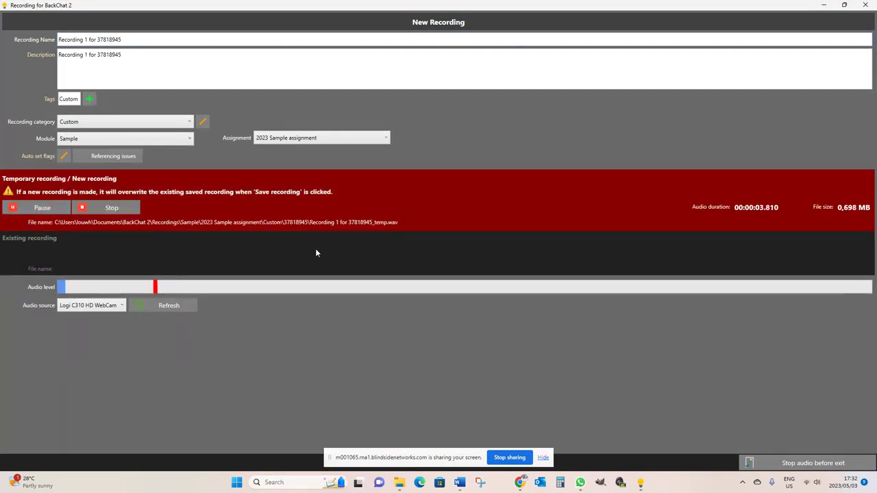
{"action": "left_click", "coordinate": [128, 209]}
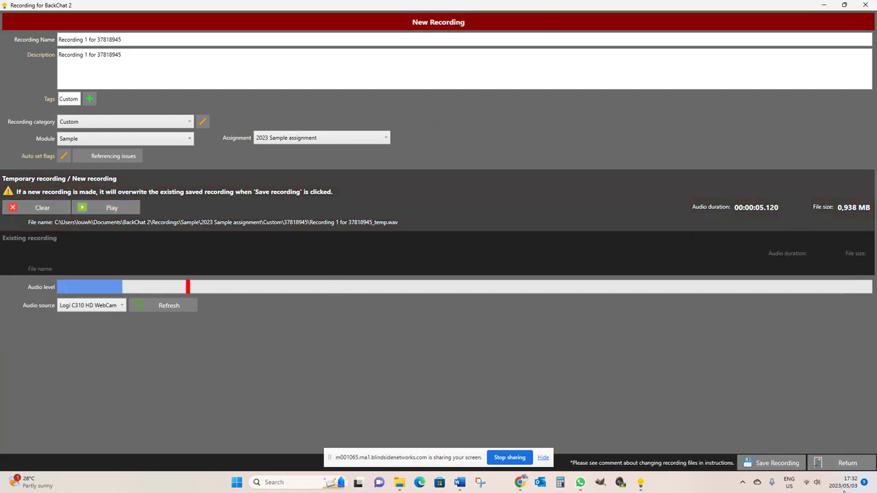
{"action": "left_click", "coordinate": [847, 464]}
{"action": "left_click", "coordinate": [848, 464]}
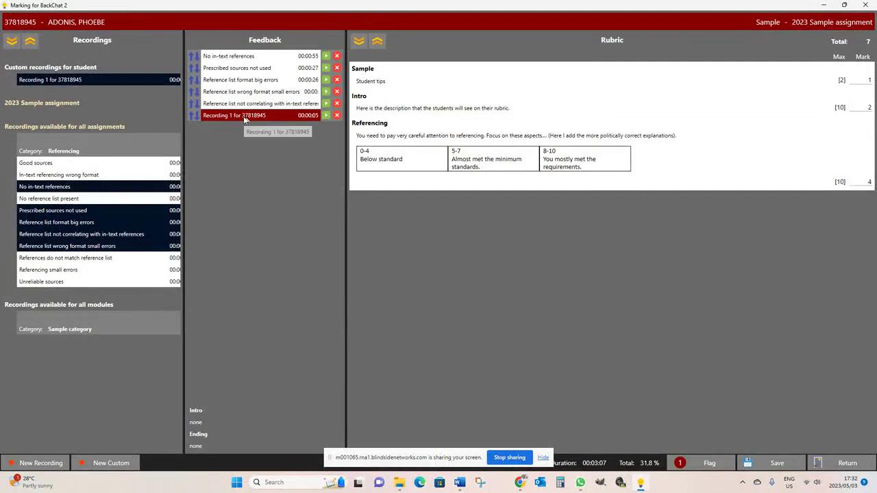
{"action": "left_click", "coordinate": [192, 111]}
Move the custom recording to second place in Feedback, save the marking, and return to the class list.
{"action": "left_click", "coordinate": [192, 103]}
{"action": "left_click", "coordinate": [192, 91]}
{"action": "left_click", "coordinate": [193, 79]}
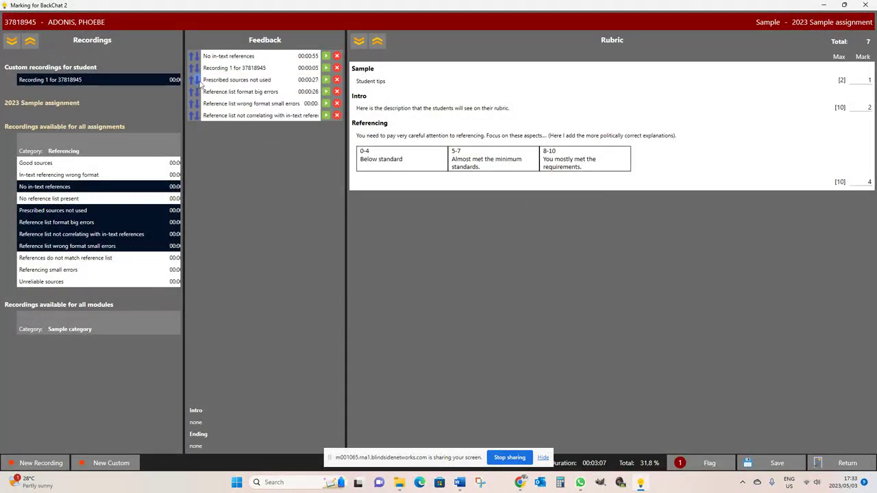
{"action": "left_click", "coordinate": [197, 80]}
{"action": "left_click", "coordinate": [197, 91]}
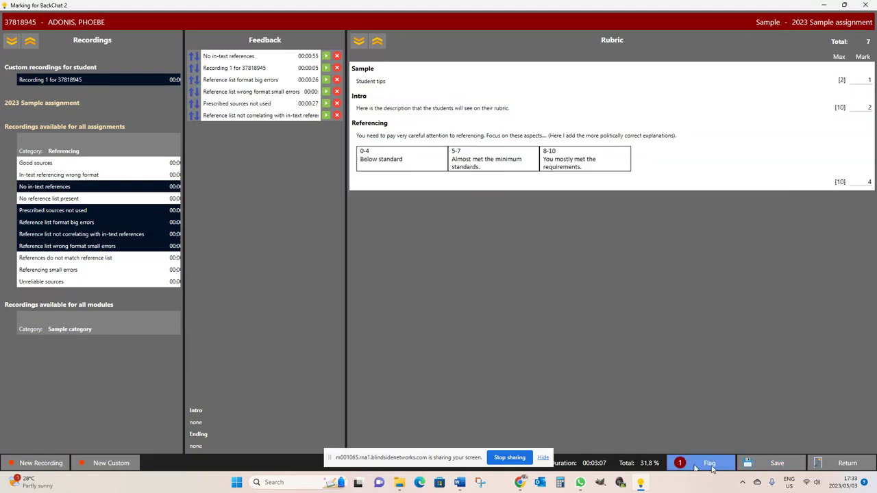
{"action": "left_click", "coordinate": [775, 464]}
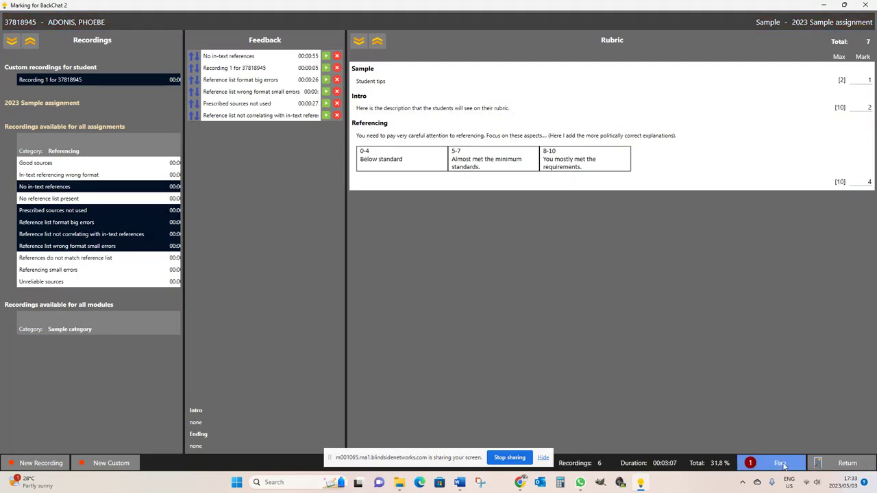
{"action": "left_click", "coordinate": [841, 464]}
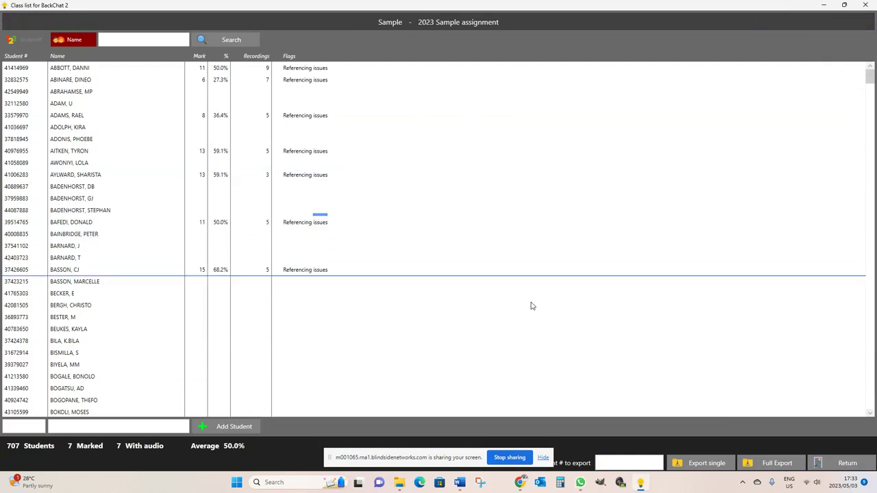
Run a Full Export of the class with all options ticked, confirming the export folder update.
{"action": "left_click", "coordinate": [776, 466]}
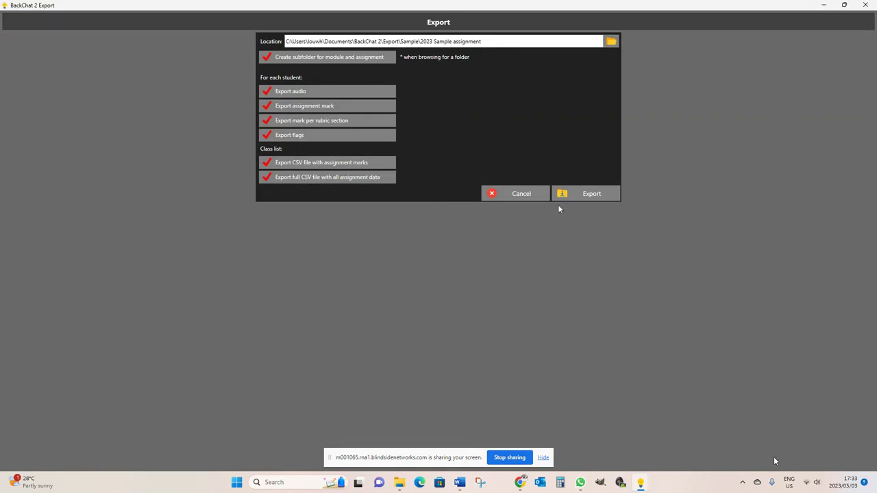
{"action": "left_click", "coordinate": [582, 194]}
{"action": "left_click", "coordinate": [396, 255]}
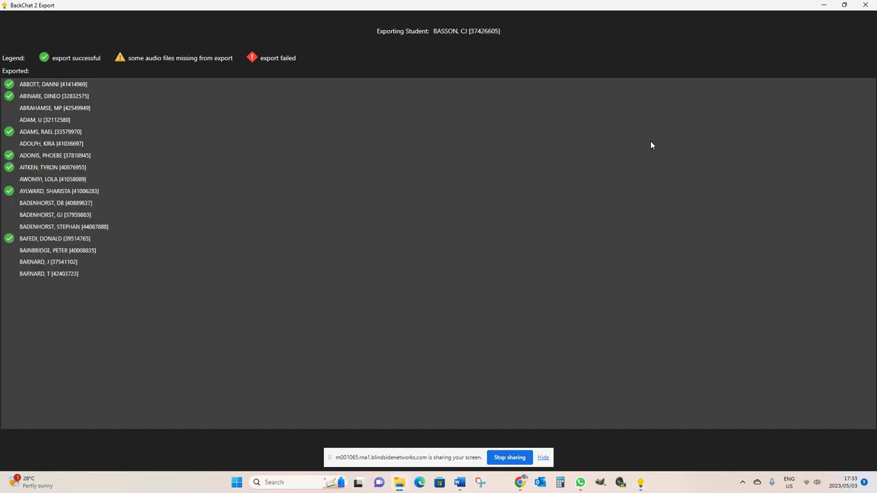
{"action": "key", "text": "Return"}
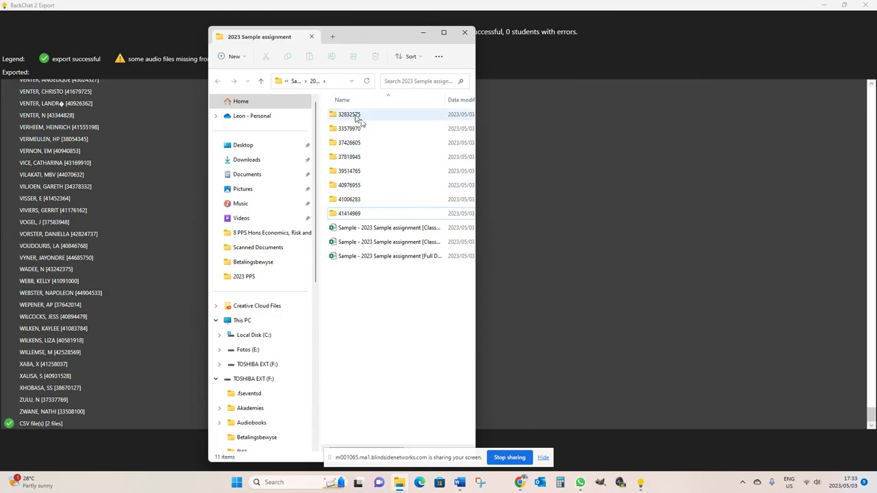
Open the first student-number export folder and select its HTML mark report.
{"action": "double_click", "coordinate": [353, 118]}
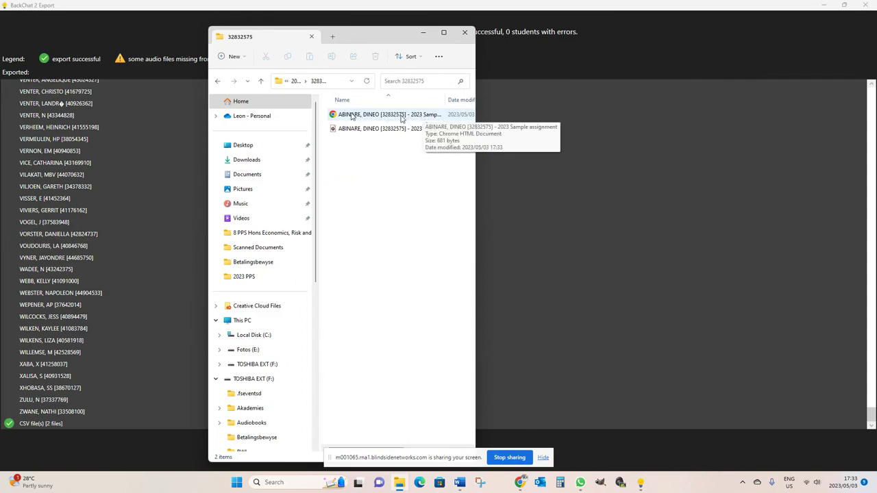
{"action": "left_click", "coordinate": [352, 117]}
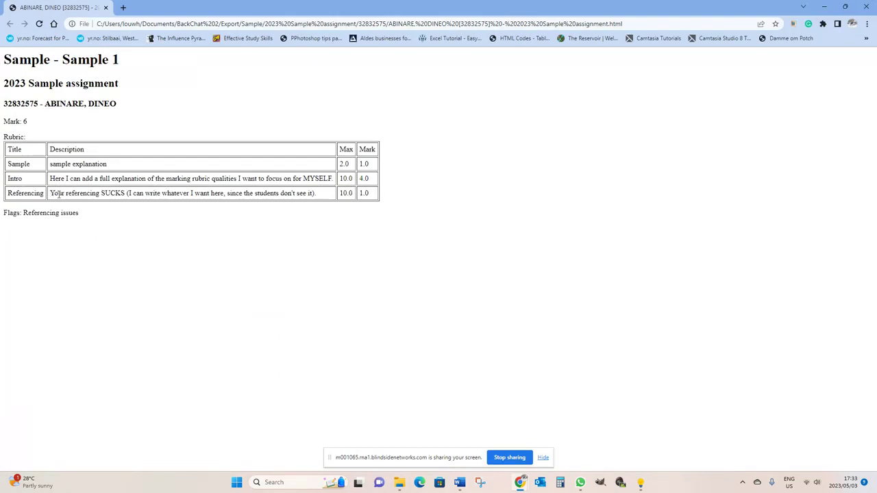
Read the report's Mark 6 and Referencing comment, highlighting that comment, then close Chrome.
{"action": "left_click_drag", "start_coordinate": [126, 195], "coordinate": [261, 194]}
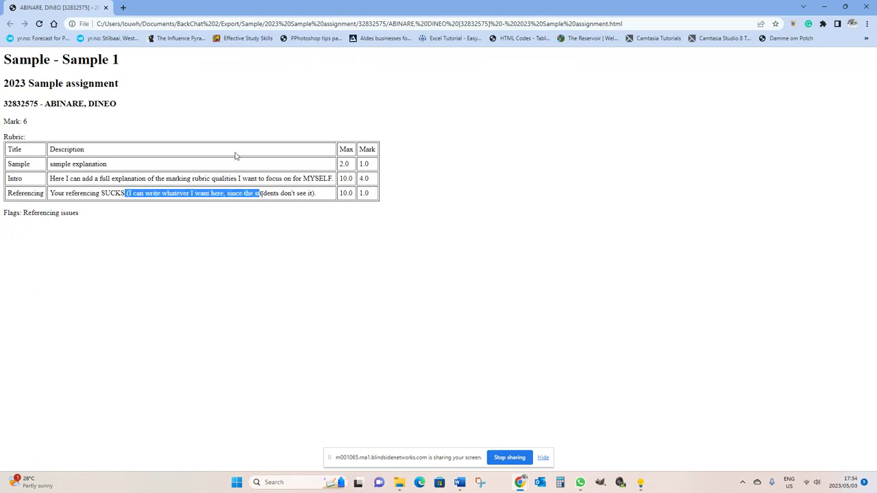
{"action": "left_click", "coordinate": [86, 198]}
{"action": "left_click_drag", "start_coordinate": [76, 193], "coordinate": [161, 194]}
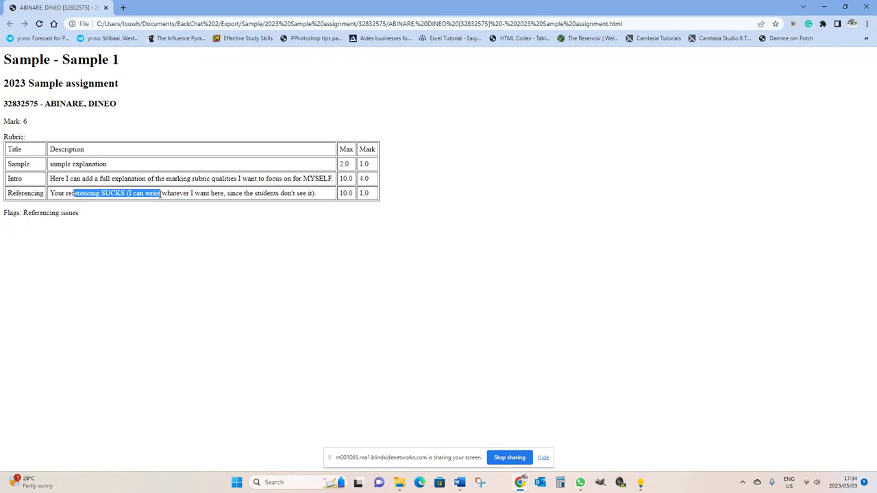
{"action": "left_click_drag", "start_coordinate": [317, 194], "coordinate": [48, 196]}
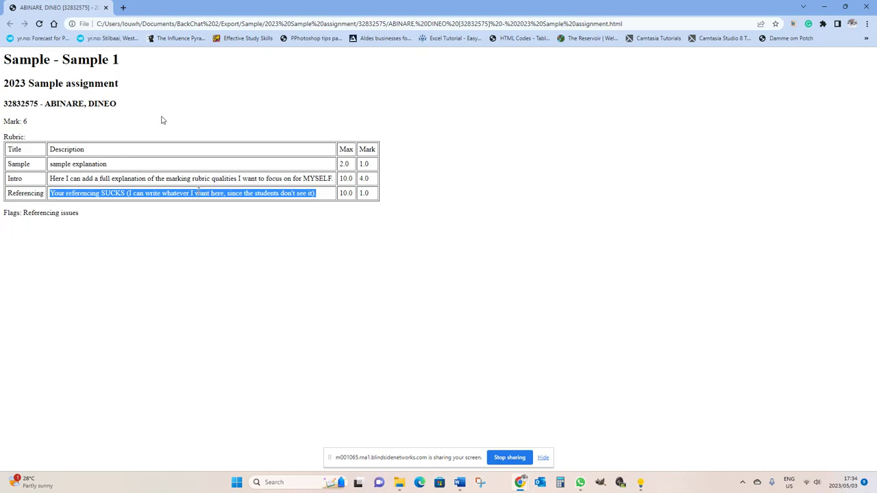
{"action": "left_click", "coordinate": [106, 8]}
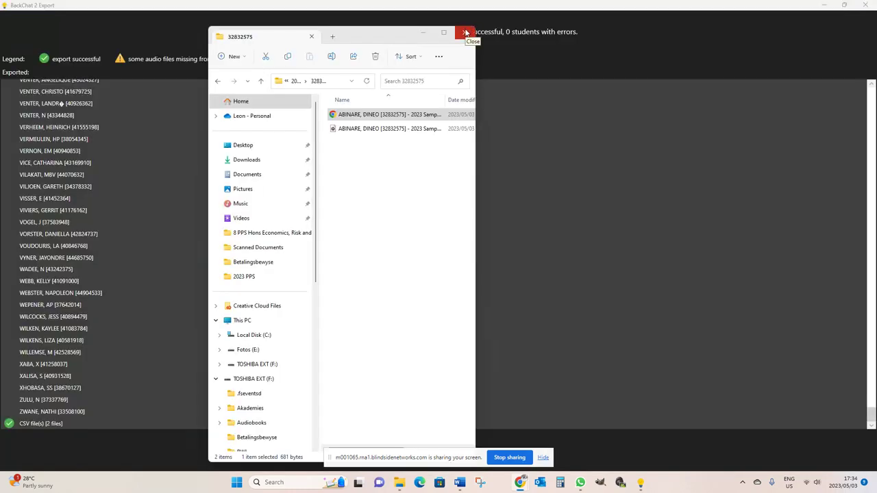
Go back to the 2023 Sample assignment folder, then switch to the eFundi BACKCHAT 111 site Overview.
{"action": "left_click", "coordinate": [217, 81]}
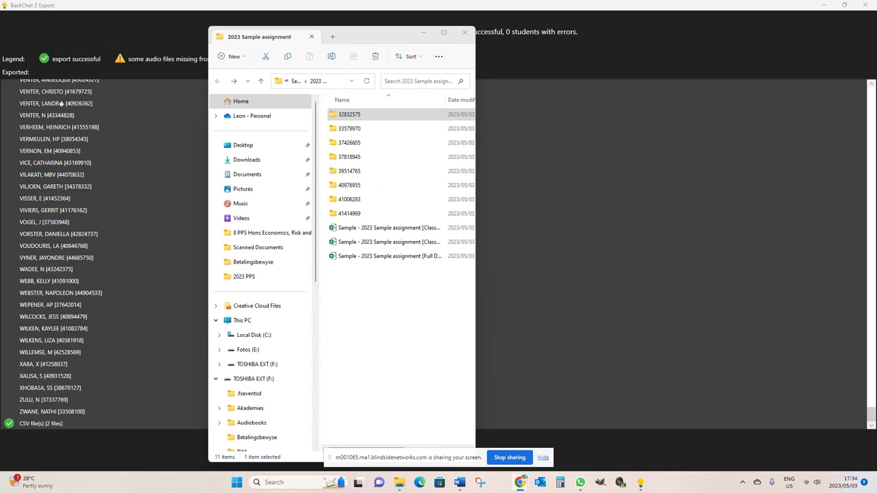
{"action": "key", "text": "alt+Tab"}
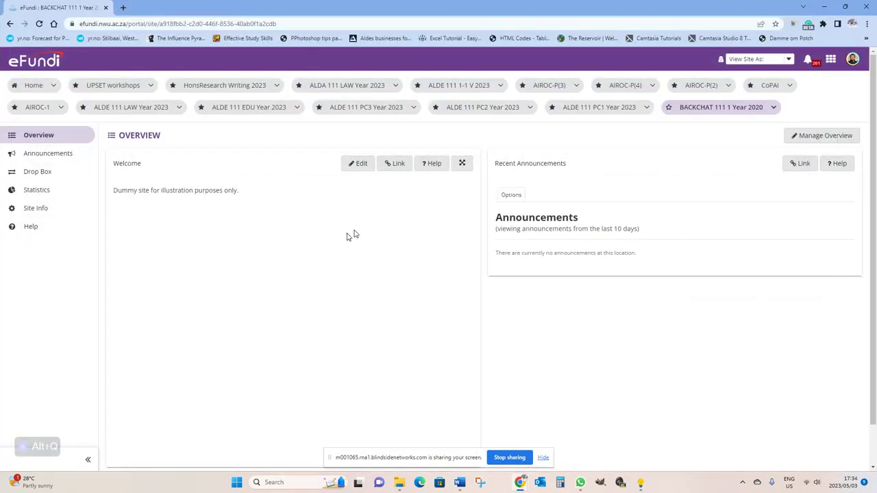
Start a file upload to the site's course Drop Box.
{"action": "left_click", "coordinate": [37, 175]}
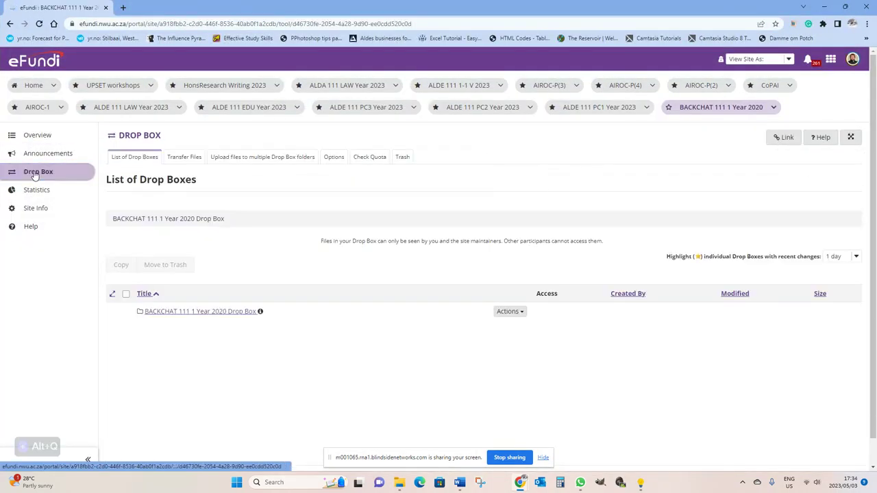
{"action": "left_click", "coordinate": [520, 312]}
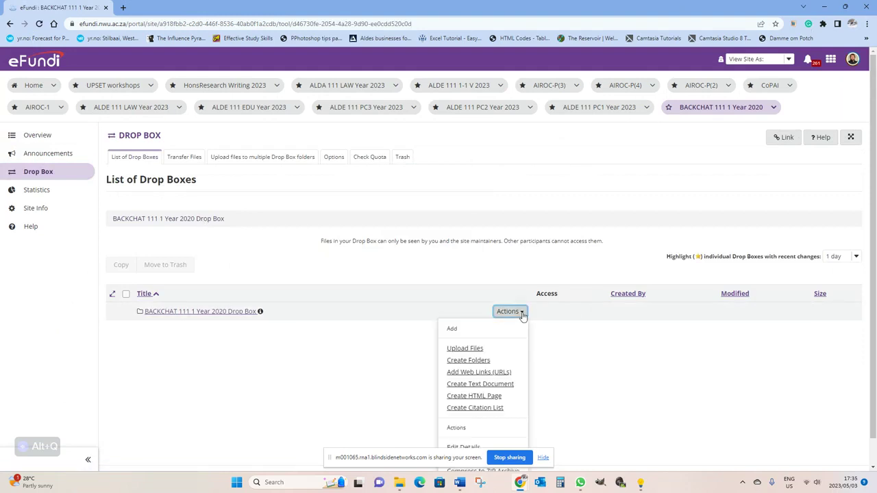
{"action": "left_click", "coordinate": [466, 348]}
Drag the eight exported student folders into the Drop Box upload.
{"action": "left_click", "coordinate": [398, 484]}
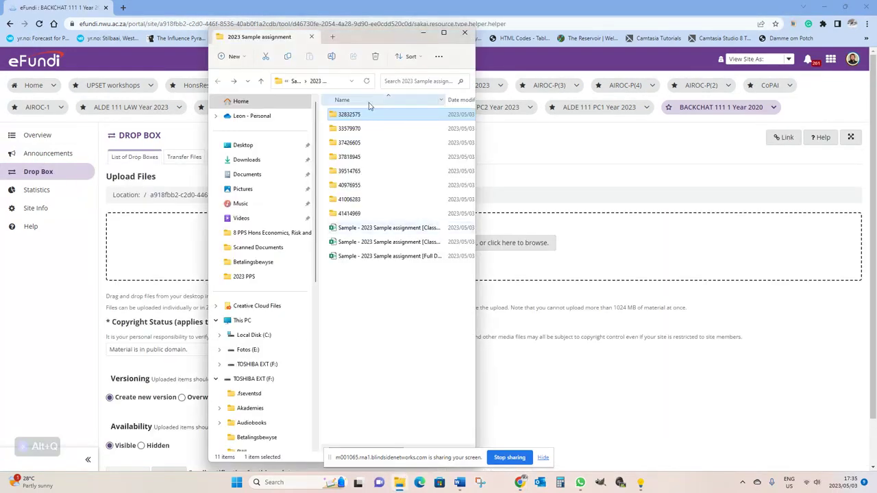
{"action": "left_click", "coordinate": [349, 114]}
{"action": "left_click", "coordinate": [365, 115]}
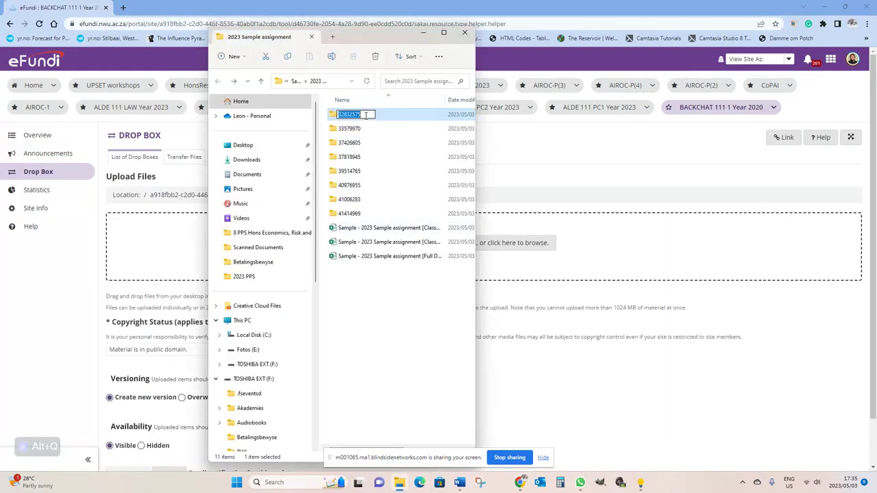
{"action": "left_click", "coordinate": [350, 213], "text": "shift"}
{"action": "left_click_drag", "start_coordinate": [363, 144], "coordinate": [183, 256]}
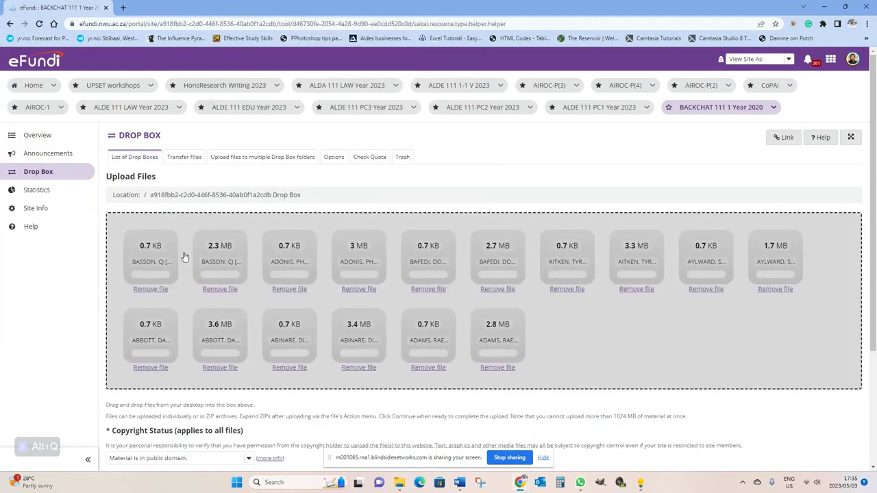
{"action": "scroll", "coordinate": [550, 383], "scroll_direction": "down", "scroll_amount": 3}
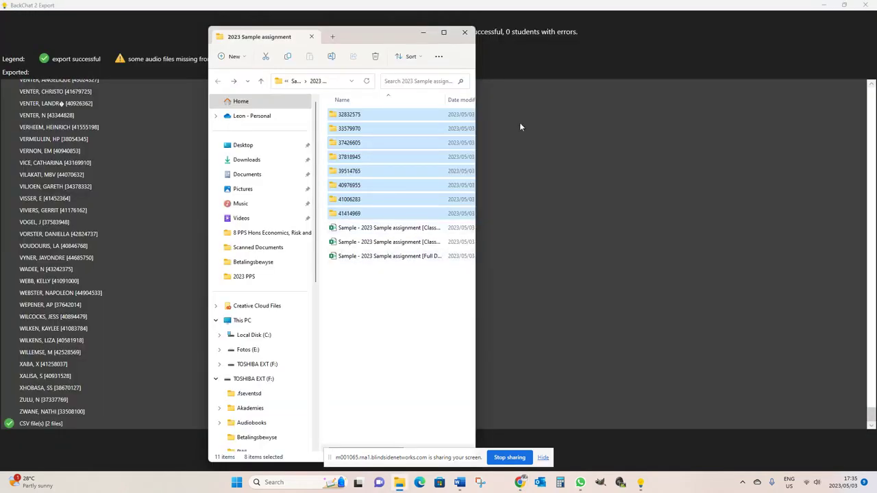
Widen the Explorer window and Name column to show full file names, then return to BackChat's export summary.
{"action": "left_click_drag", "start_coordinate": [476, 159], "coordinate": [720, 171]}
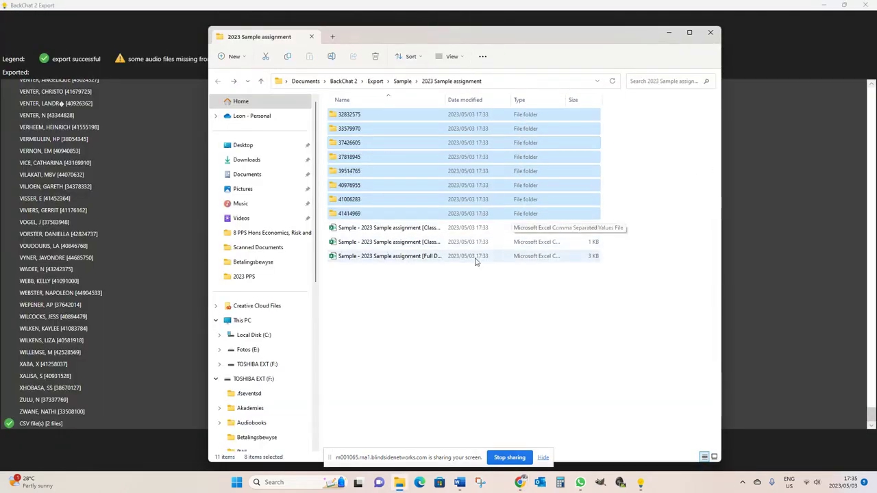
{"action": "left_click", "coordinate": [718, 154]}
{"action": "left_click_drag", "start_coordinate": [722, 156], "coordinate": [780, 161]}
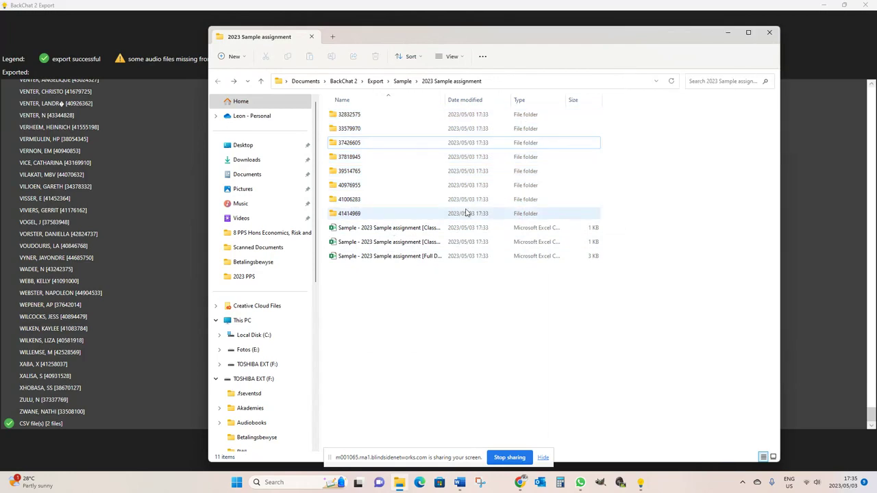
{"action": "left_click_drag", "start_coordinate": [445, 99], "coordinate": [597, 99]}
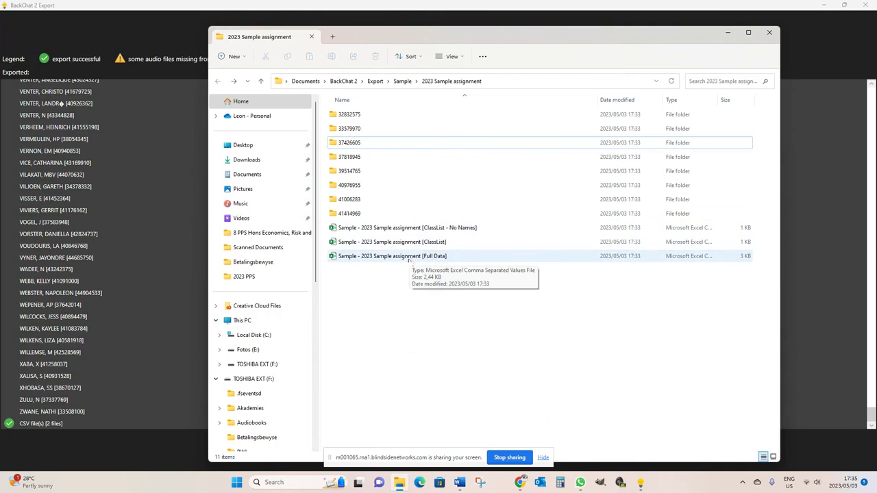
{"action": "left_click", "coordinate": [136, 204]}
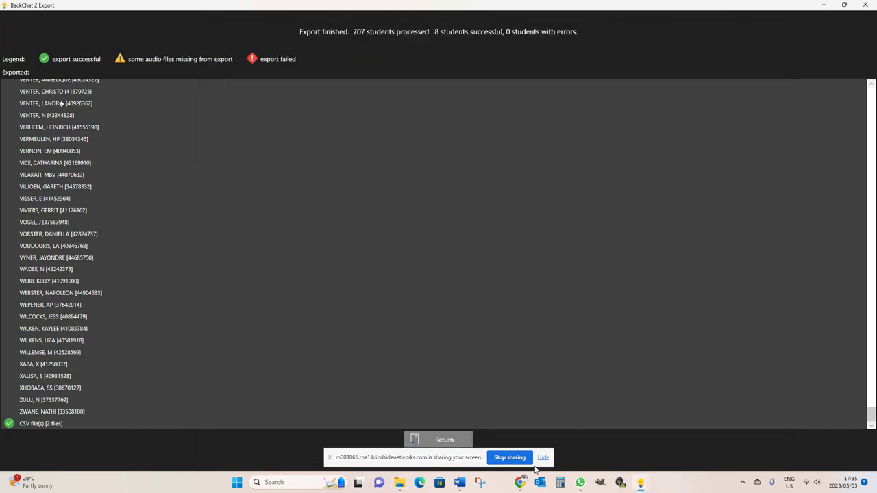
Close the export summary and class list, then review the 2023 Sample assignment's statistics charts and tables.
{"action": "key", "text": "Return"}
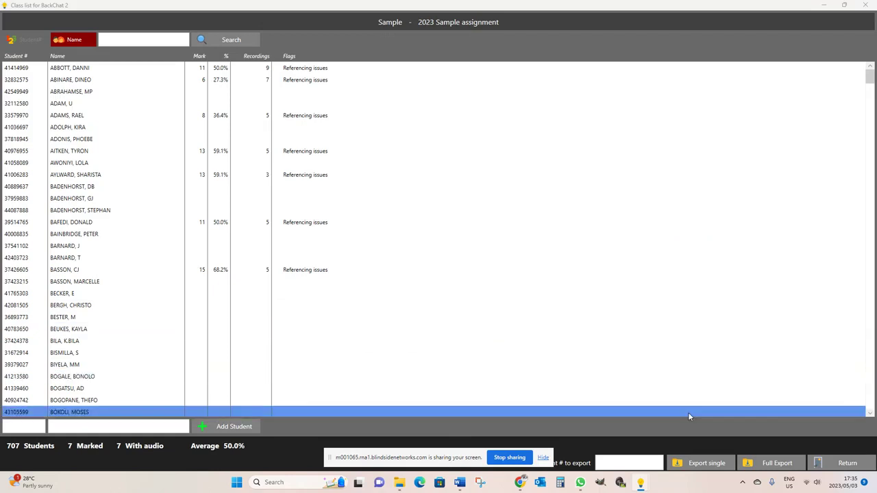
{"action": "left_click", "coordinate": [833, 463]}
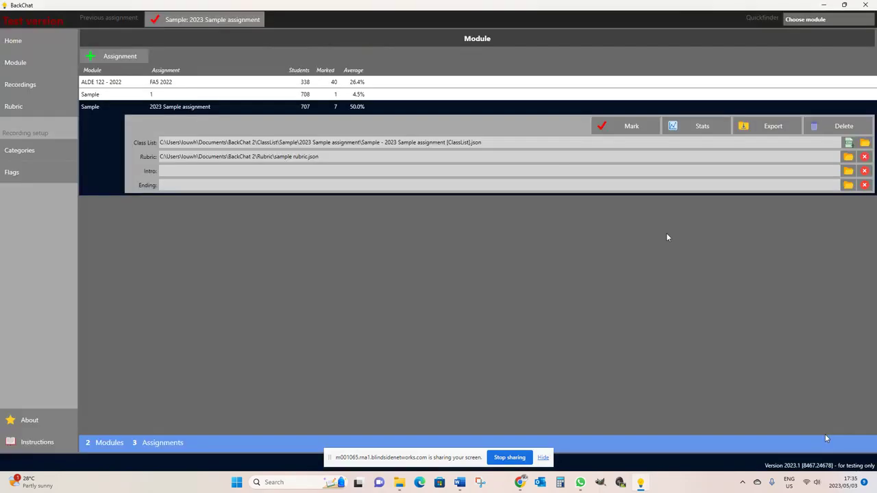
{"action": "left_click", "coordinate": [706, 125]}
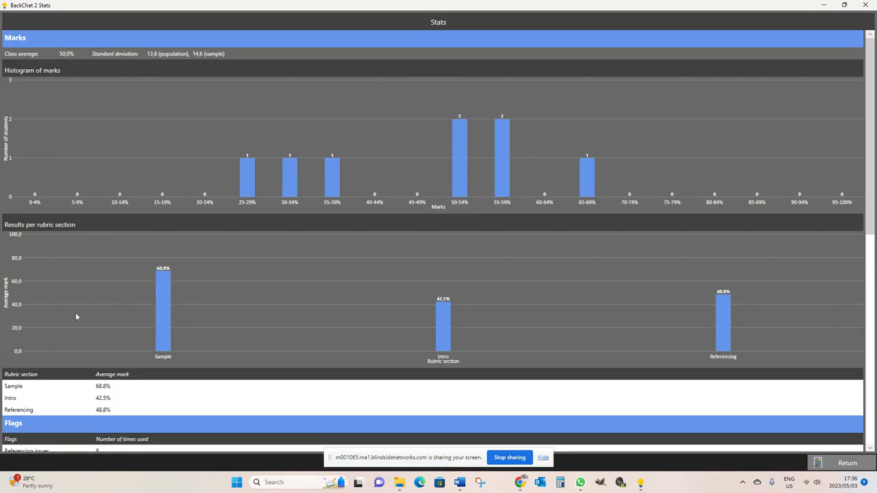
{"action": "scroll", "coordinate": [640, 323], "scroll_direction": "down", "scroll_amount": 5}
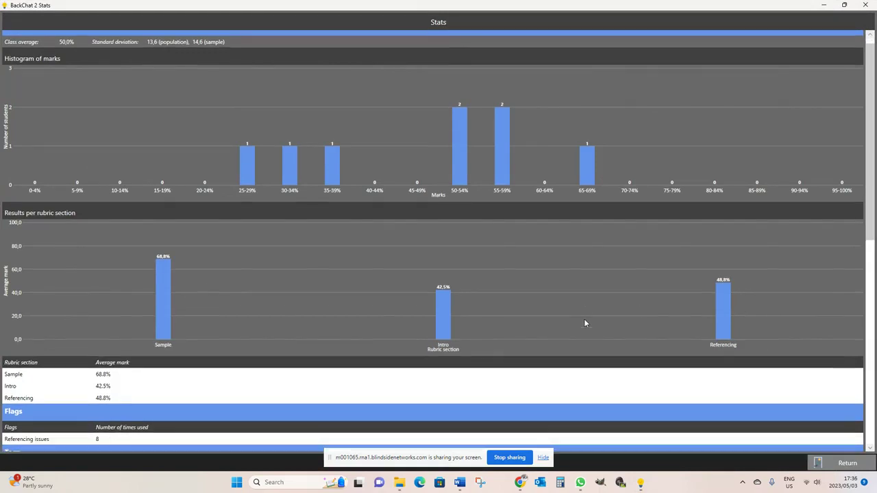
{"action": "scroll", "coordinate": [122, 256], "scroll_direction": "down", "scroll_amount": 6}
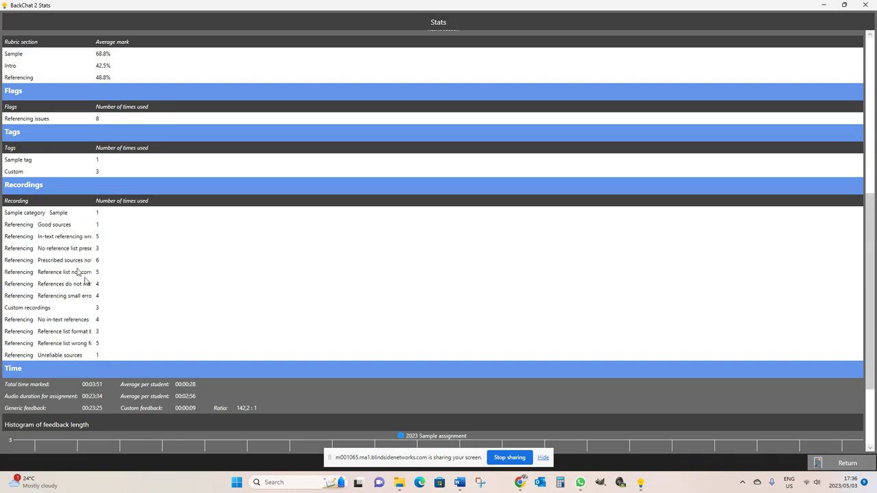
{"action": "scroll", "coordinate": [158, 290], "scroll_direction": "down", "scroll_amount": 1}
{"action": "scroll", "coordinate": [206, 293], "scroll_direction": "down", "scroll_amount": 1}
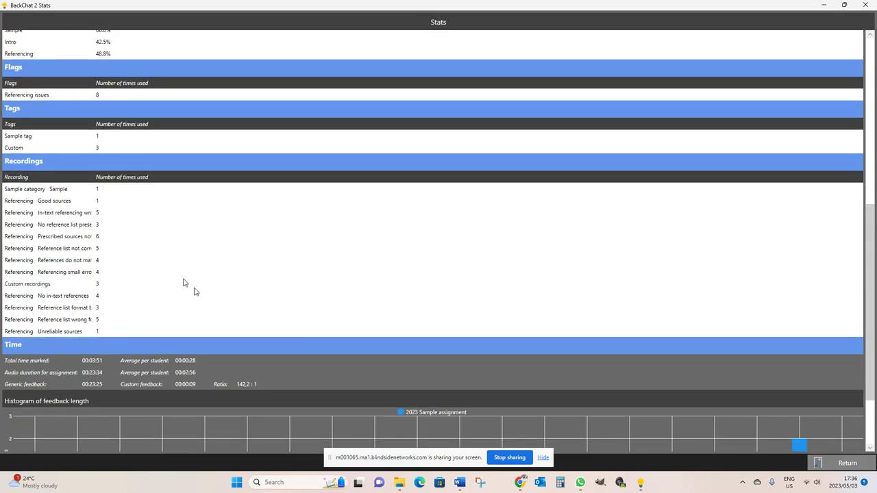
{"action": "left_click", "coordinate": [843, 463]}
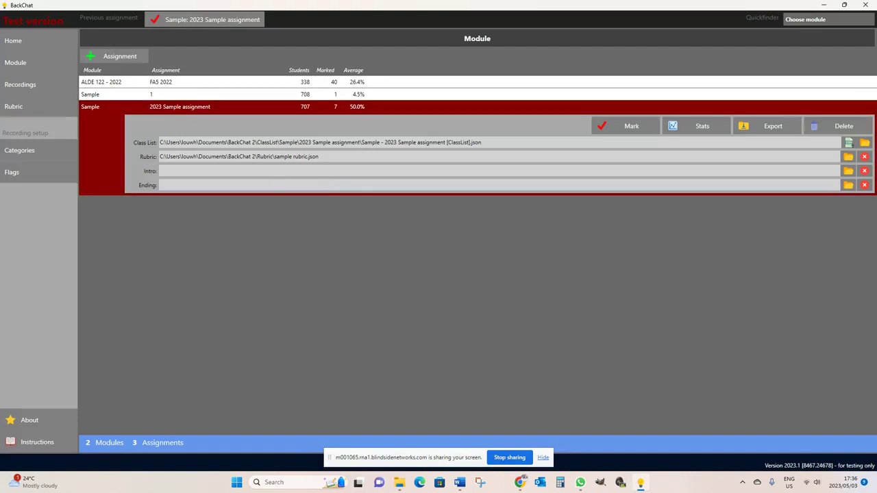
Navigate from Home through Module to the Recordings library.
{"action": "left_click", "coordinate": [35, 41]}
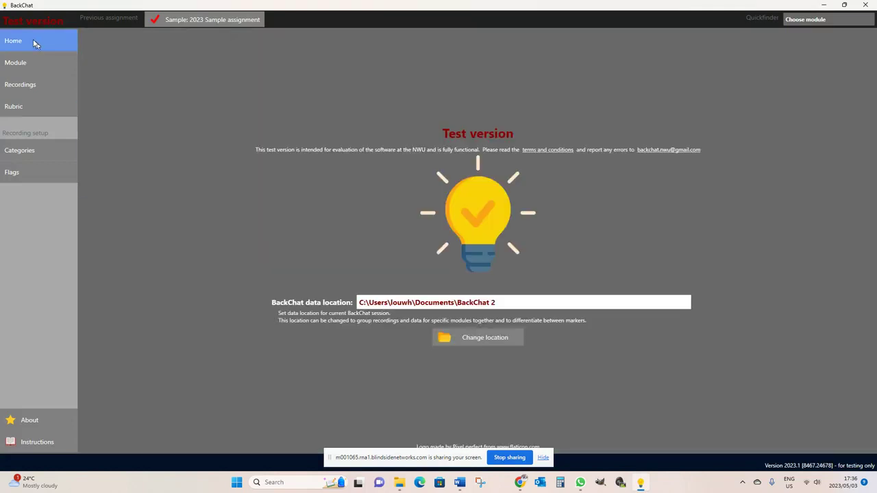
{"action": "left_click", "coordinate": [38, 63]}
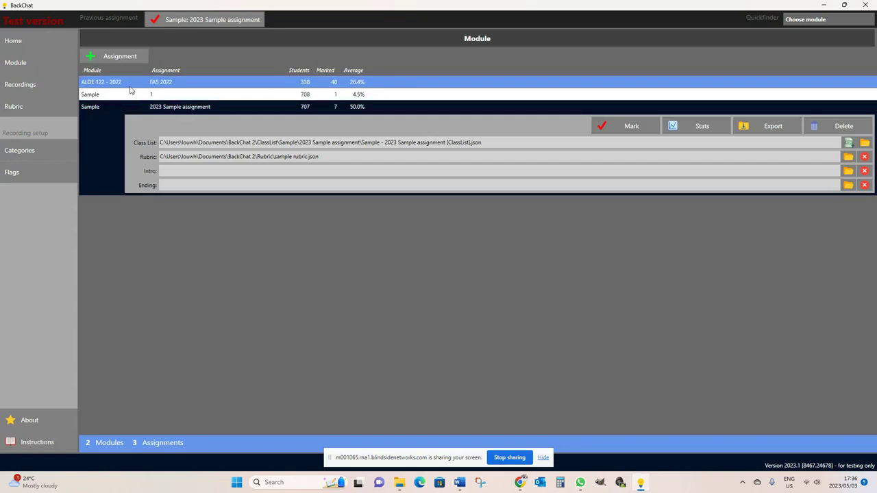
{"action": "left_click", "coordinate": [24, 88]}
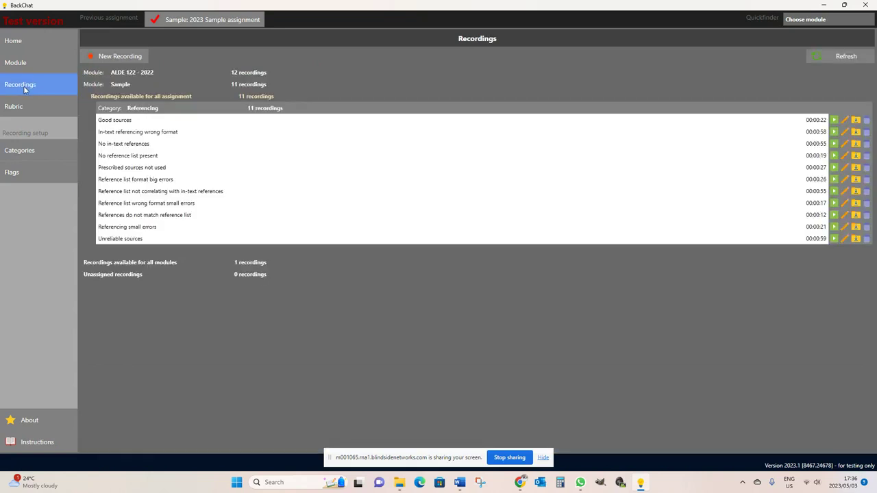
Collapse the Sample module's recordings, expand those for all modules, and glance at the Categories list.
{"action": "left_click", "coordinate": [120, 84]}
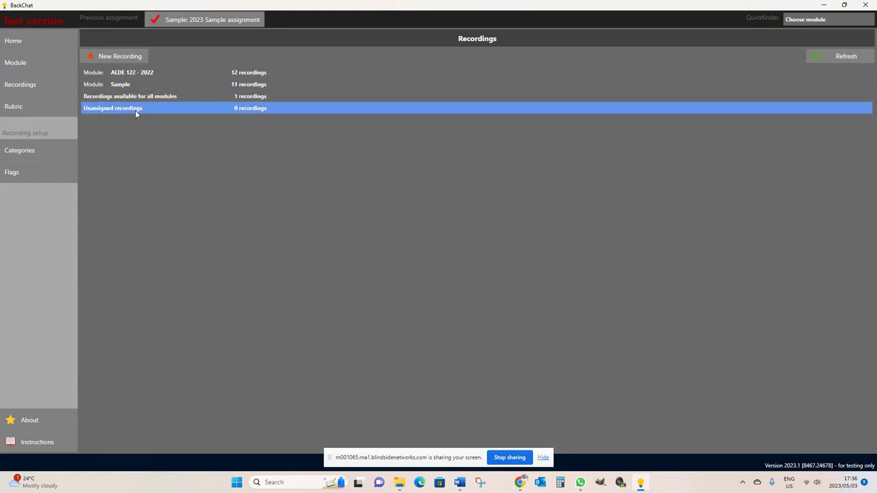
{"action": "left_click", "coordinate": [123, 97]}
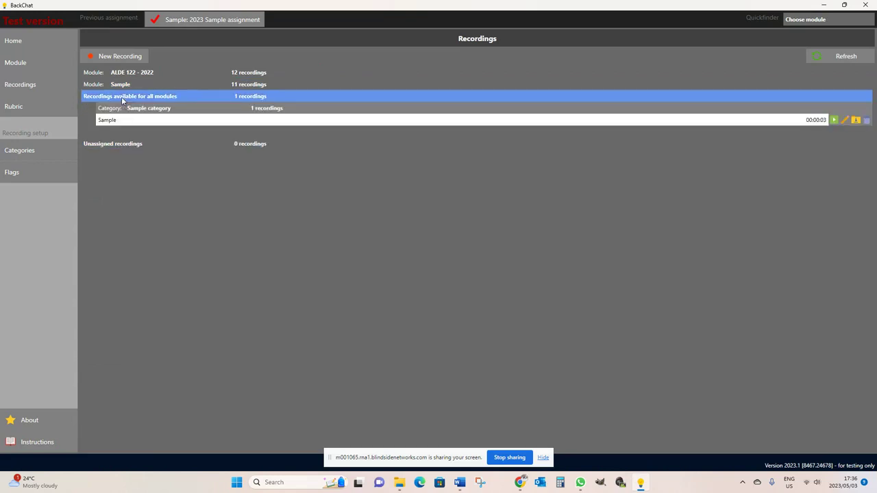
{"action": "left_click", "coordinate": [41, 152]}
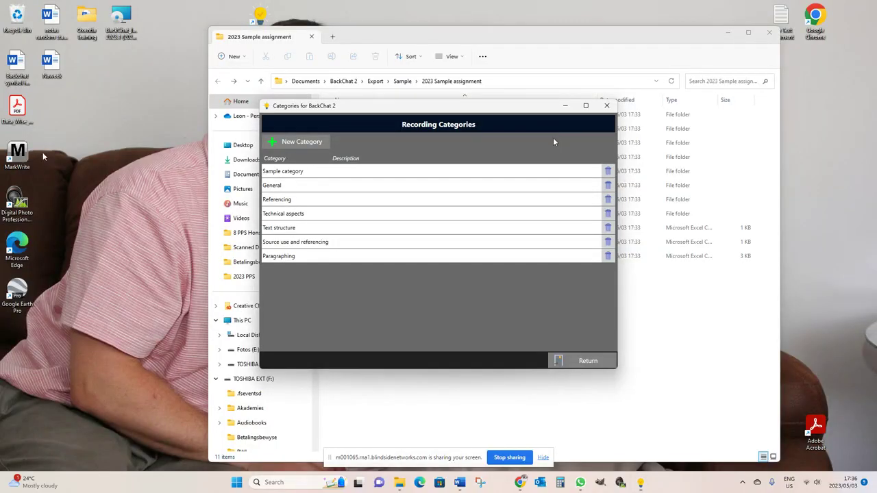
{"action": "left_click", "coordinate": [587, 359]}
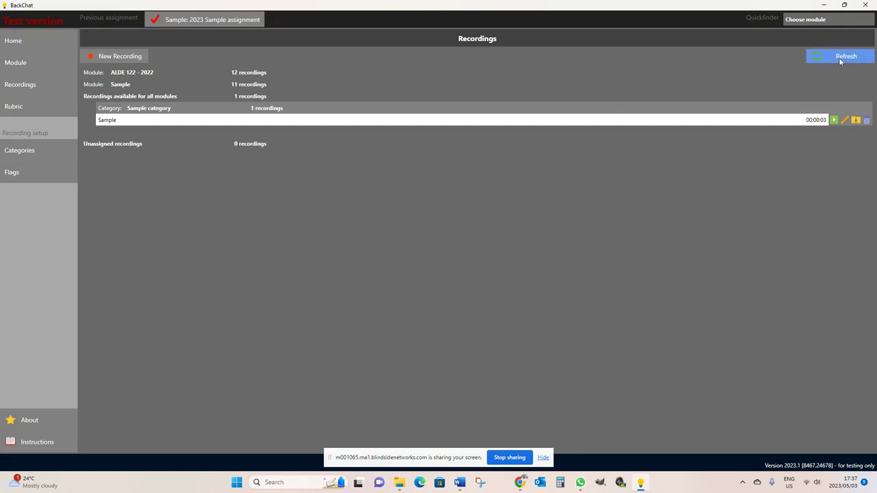
{"action": "left_click", "coordinate": [661, 84]}
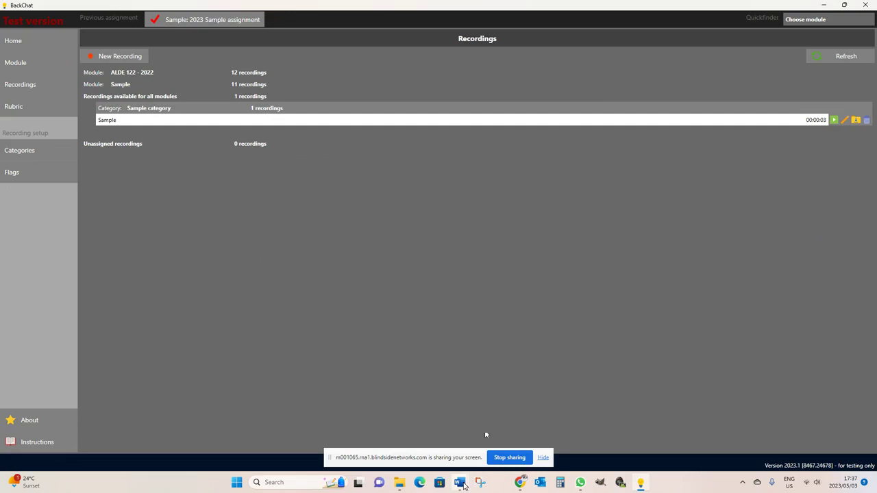
{"action": "mouse_move", "coordinate": [459, 482]}
{"action": "left_click", "coordinate": [512, 446]}
{"action": "scroll", "coordinate": [505, 392], "scroll_direction": "up", "scroll_amount": 3}
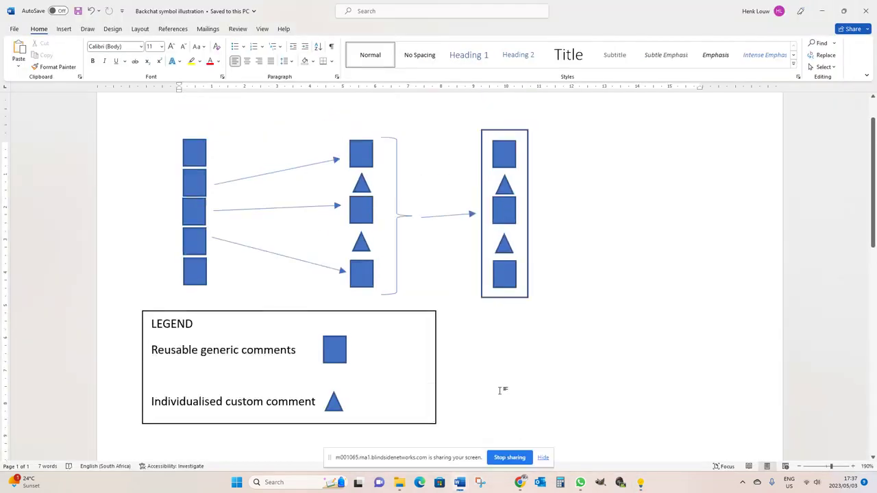
{"action": "scroll", "coordinate": [503, 390], "scroll_direction": "down", "scroll_amount": 1}
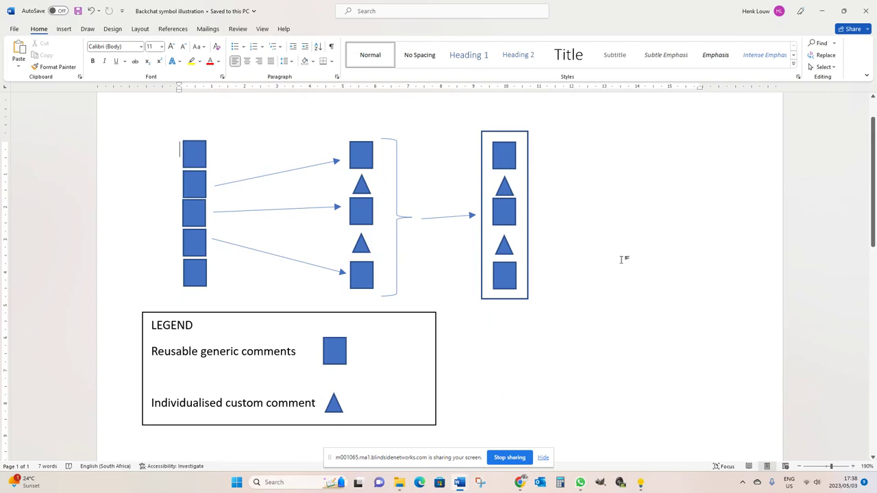
{"action": "left_click", "coordinate": [822, 12]}
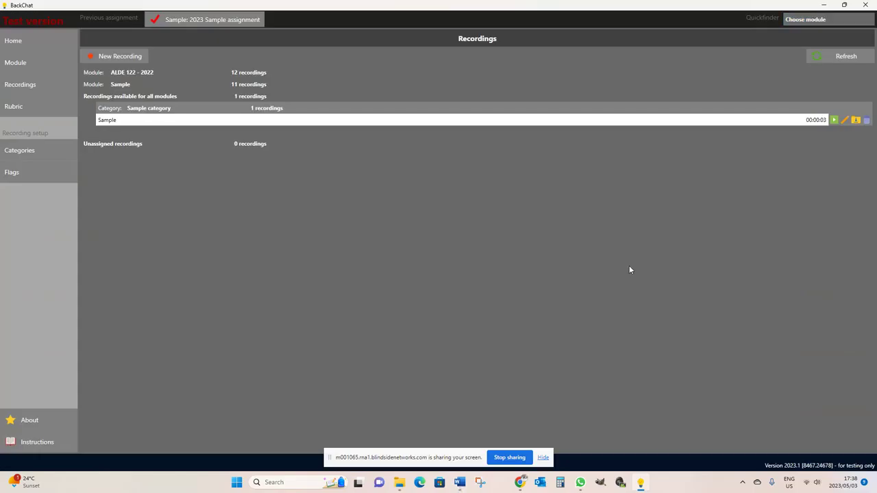
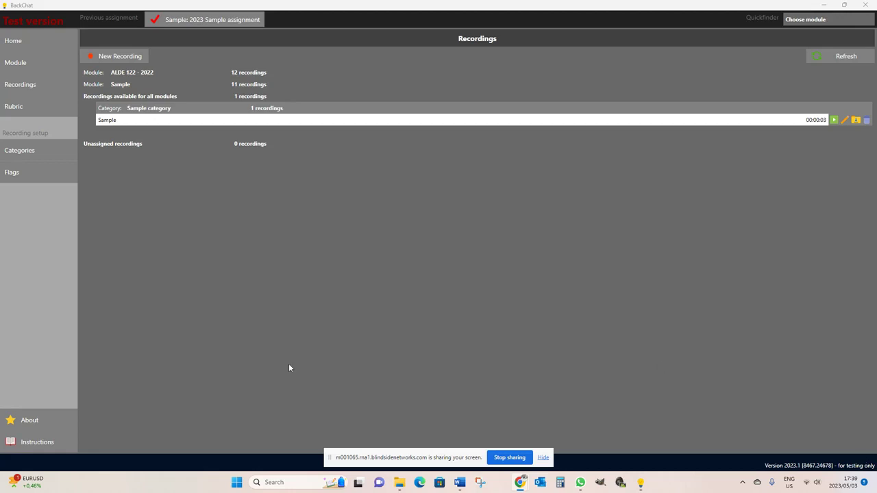
Look inside one student's export folder among the exported assignment files, then close it.
{"action": "left_click", "coordinate": [400, 482]}
{"action": "double_click", "coordinate": [402, 117]}
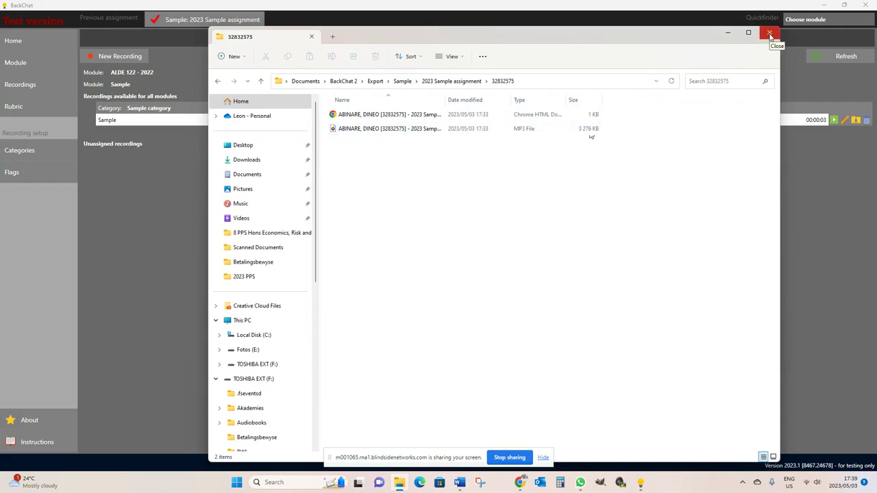
{"action": "left_click", "coordinate": [770, 36]}
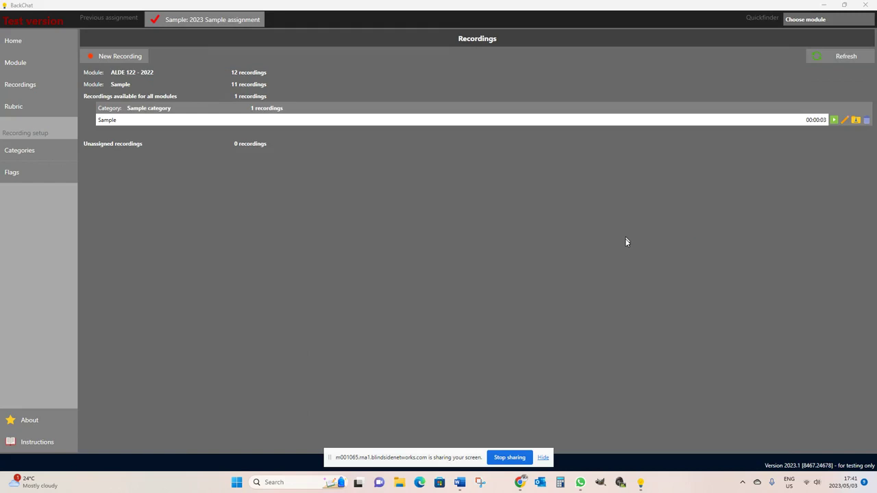
From Module, start marking the 2023 Sample assignment and open an unmarked student.
{"action": "left_click", "coordinate": [47, 63]}
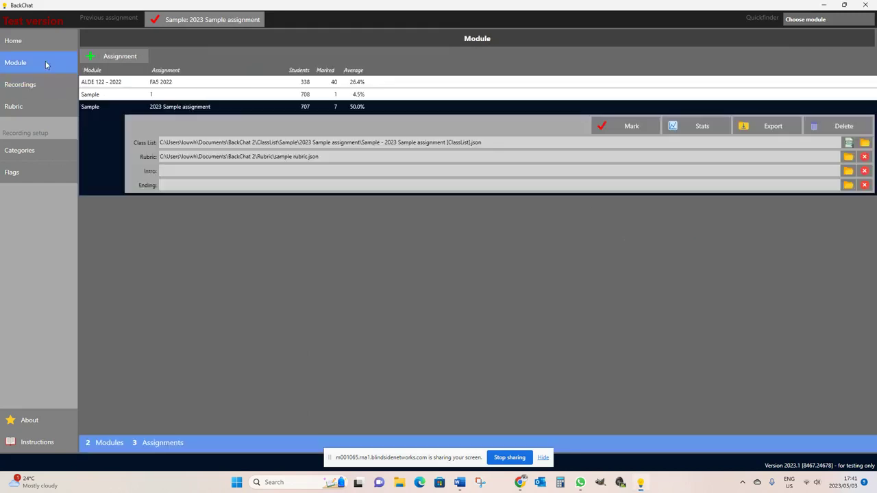
{"action": "left_click", "coordinate": [632, 127]}
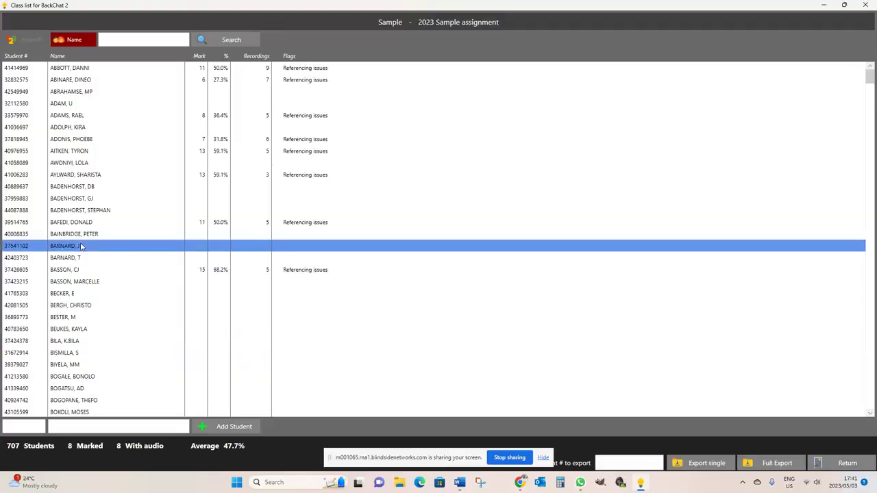
{"action": "double_click", "coordinate": [81, 245]}
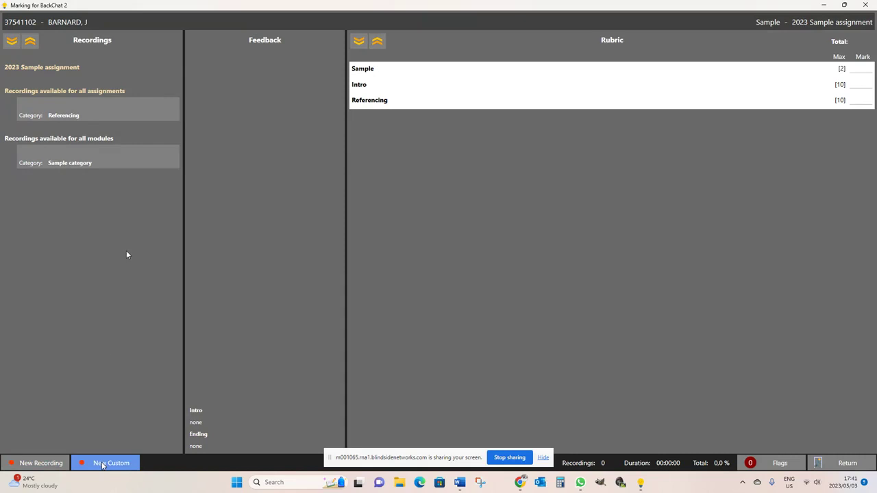
Start a new recording filed under the Referencing category with module Sample.
{"action": "left_click", "coordinate": [41, 464]}
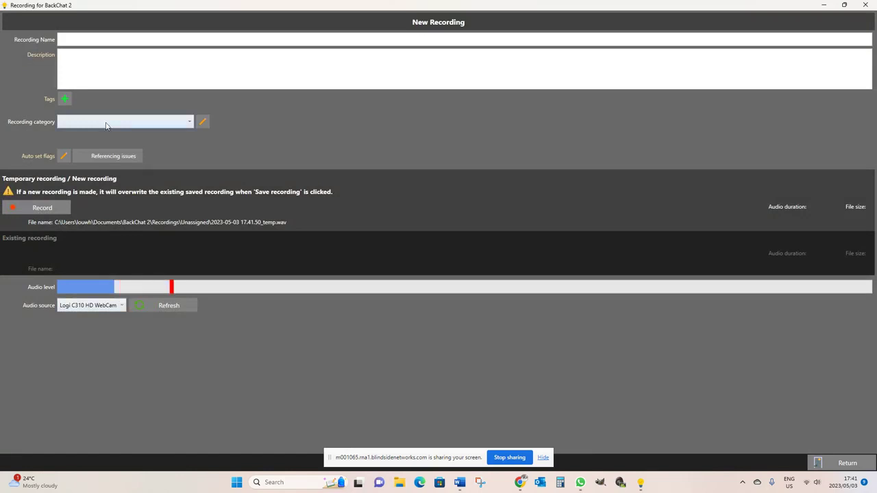
{"action": "left_click", "coordinate": [190, 122]}
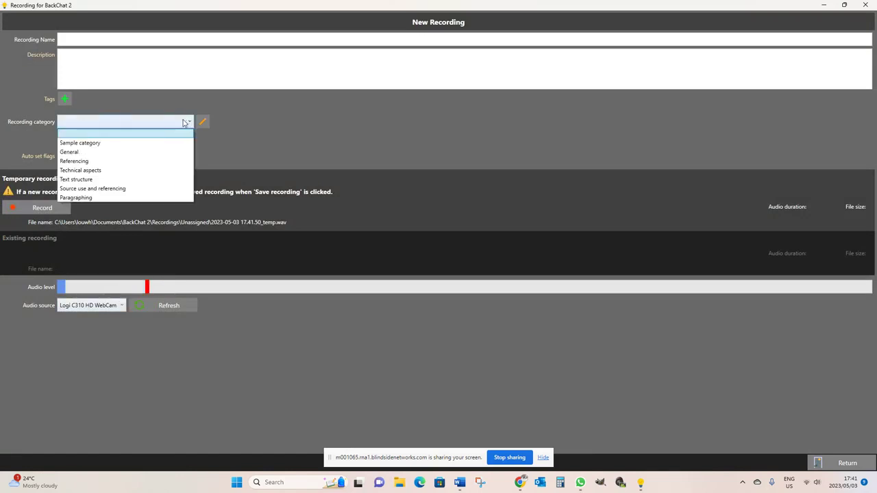
{"action": "left_click", "coordinate": [121, 165]}
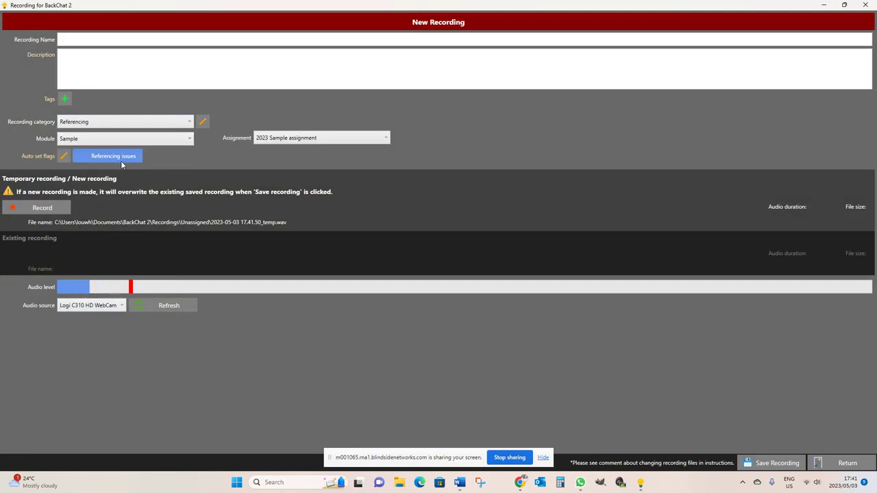
{"action": "left_click", "coordinate": [189, 139]}
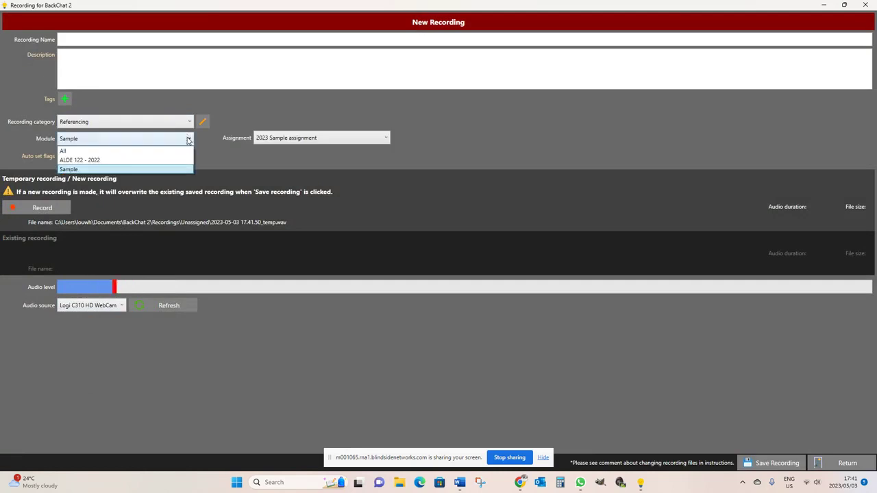
{"action": "left_click", "coordinate": [130, 169]}
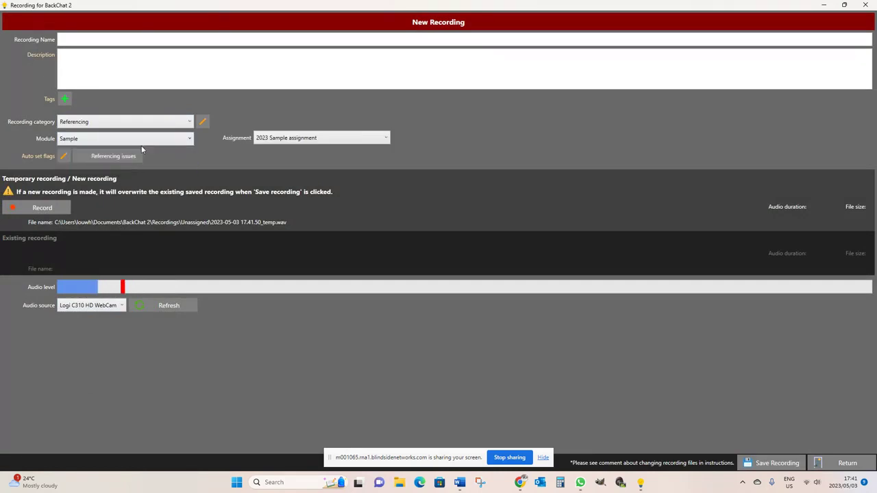
Apply the recording to All assignments, turn on the Referencing issues flag, then leave the form.
{"action": "left_click", "coordinate": [384, 139]}
{"action": "left_click", "coordinate": [357, 150]}
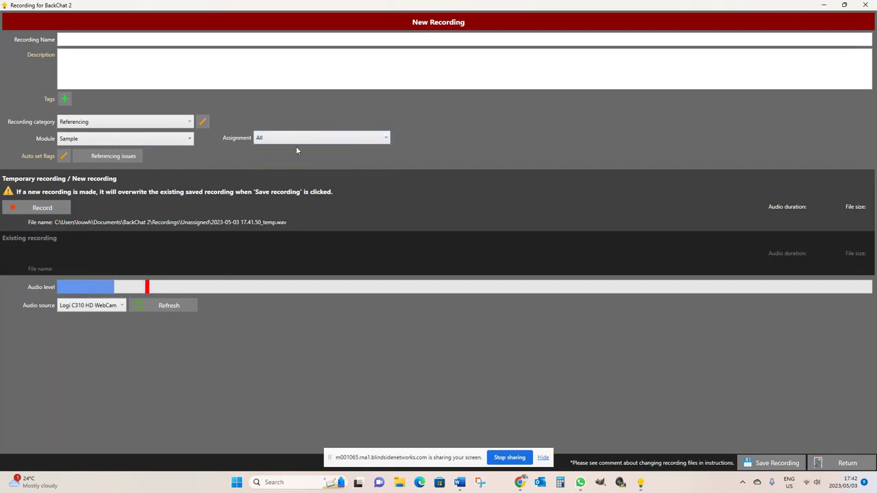
{"action": "left_click", "coordinate": [109, 158]}
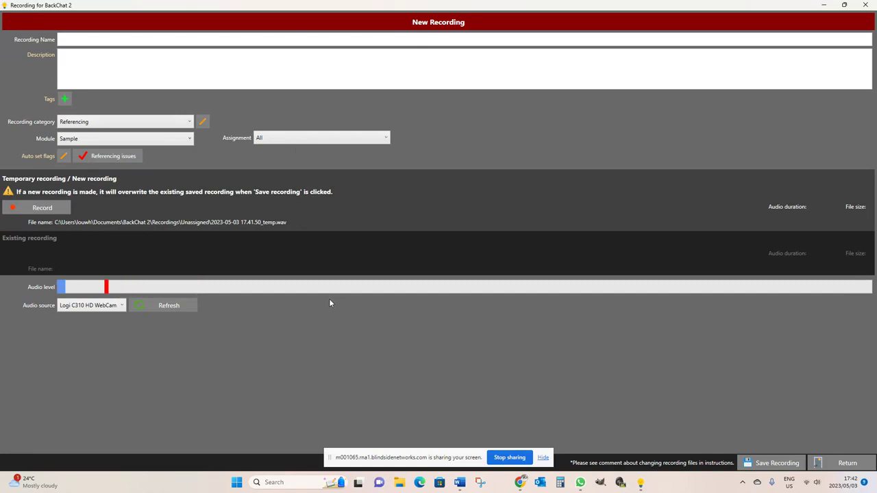
{"action": "left_click", "coordinate": [853, 464]}
Answer Yes to 'Close recording without saving?' and return to the student's marking window.
{"action": "left_click", "coordinate": [415, 255]}
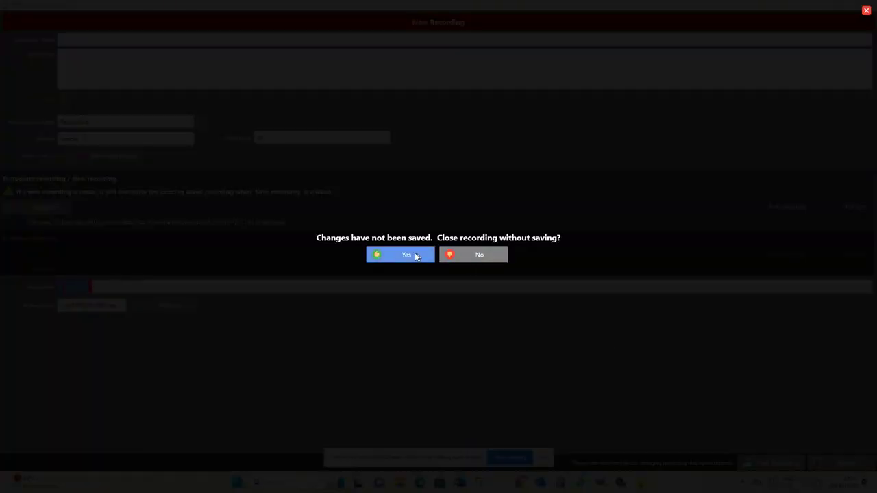
{"action": "left_click", "coordinate": [416, 255]}
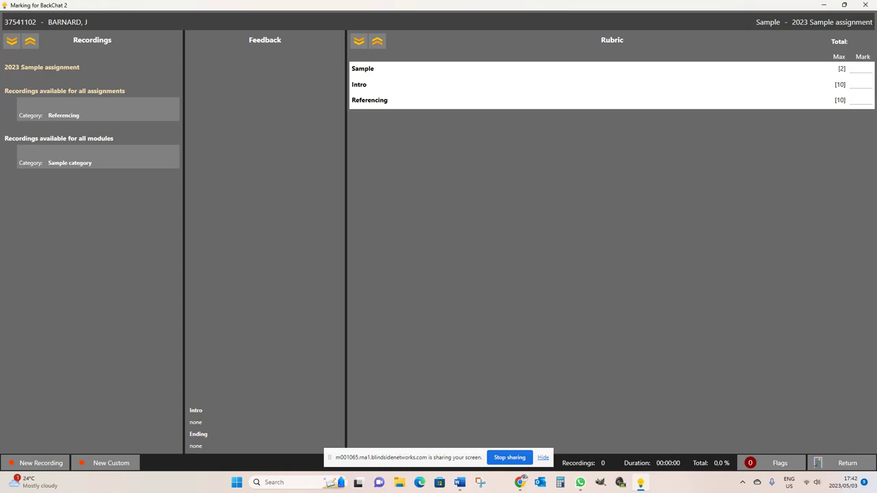
{"action": "key", "text": "alt+Tab"}
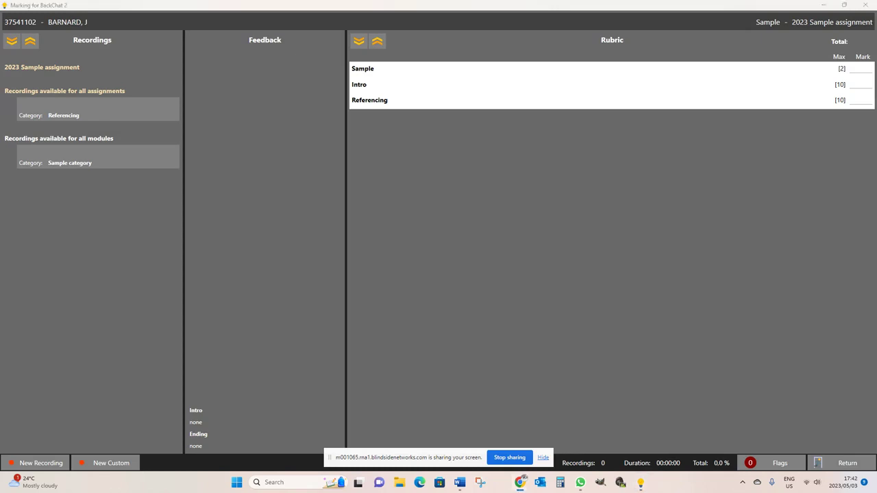